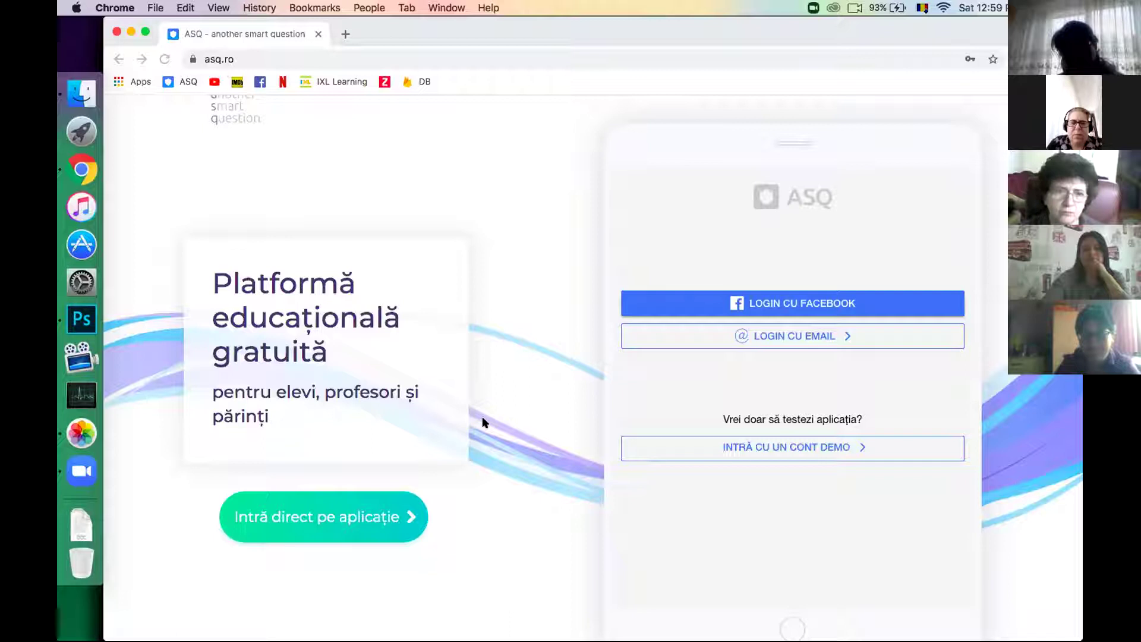
Open ASQ in a new tab, go to the Materii subject list and pick Evaluare națională
left_click(392, 519)
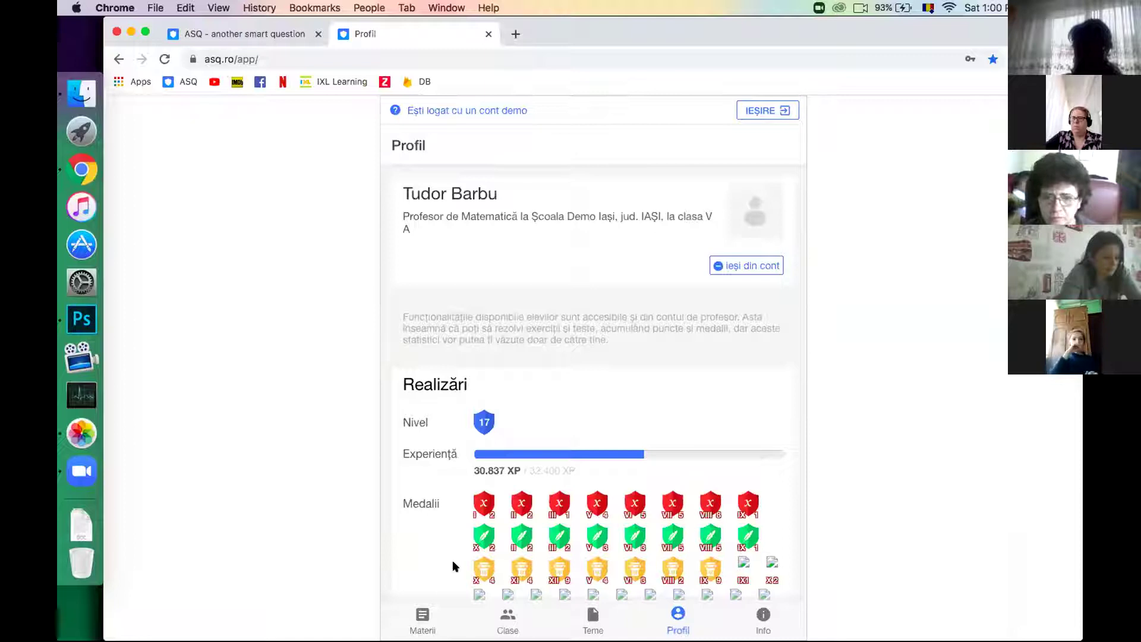
left_click(424, 616)
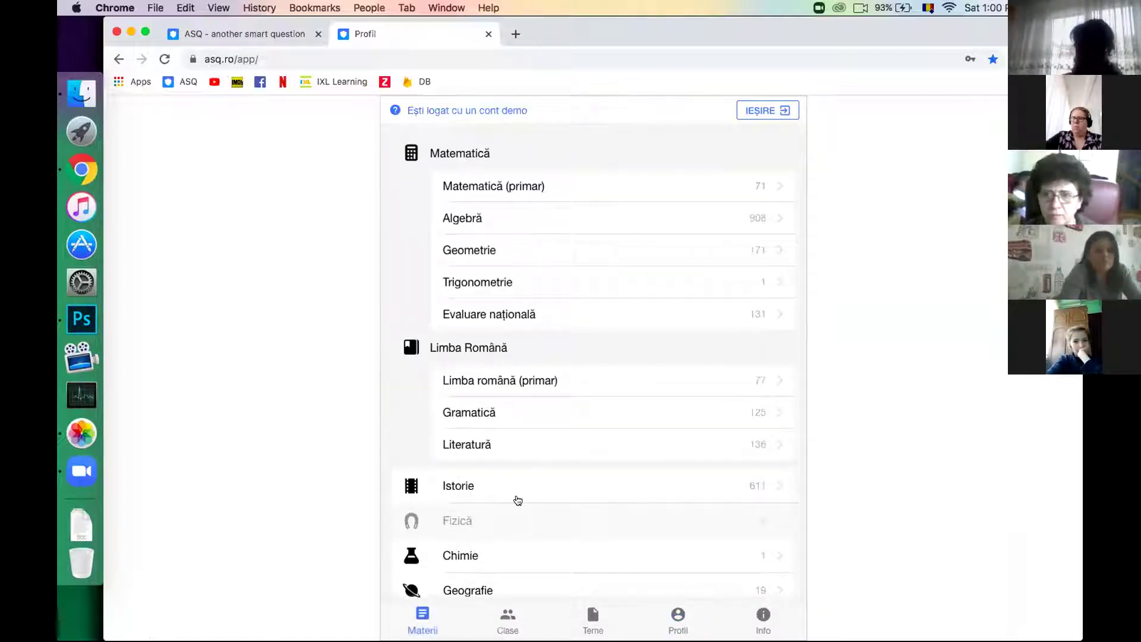
scroll(518, 501, "down", 2)
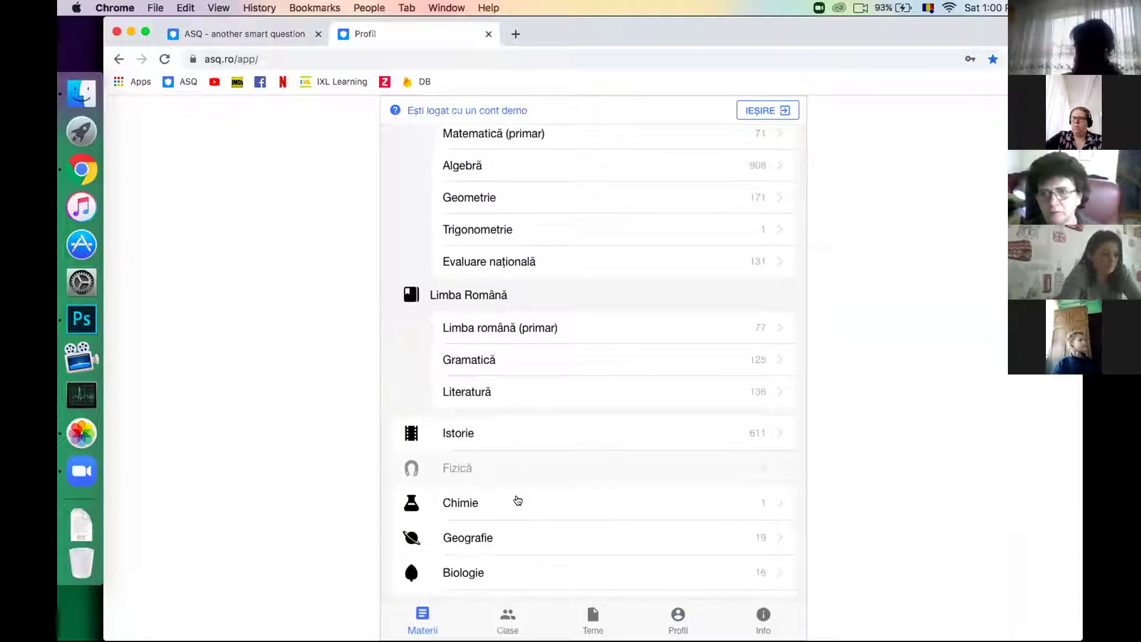
left_click(554, 269)
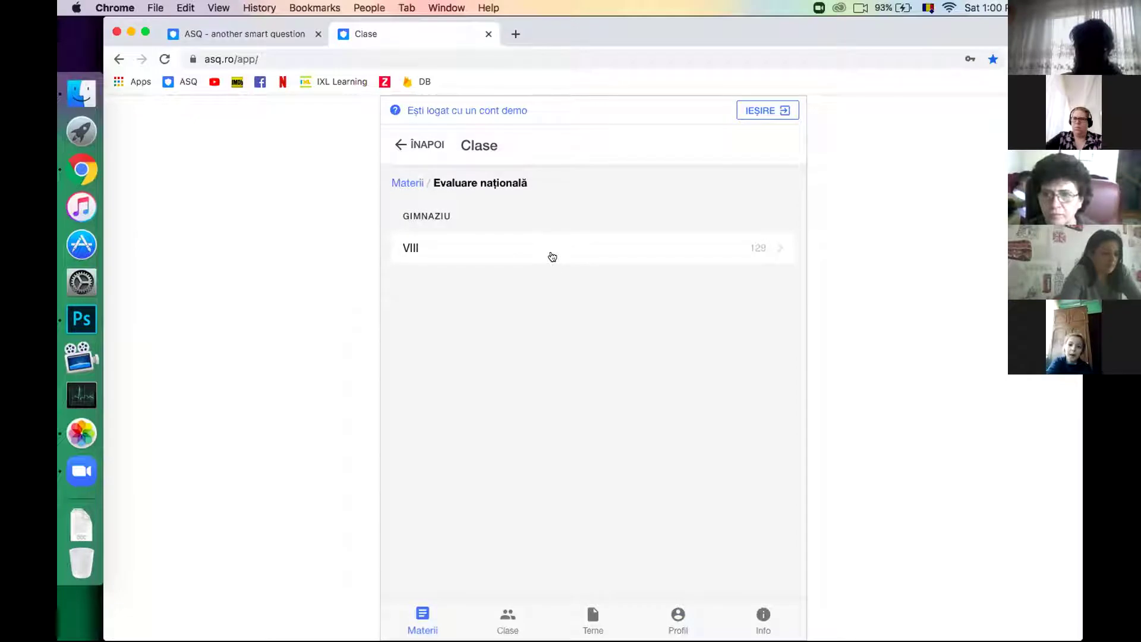
Open Clasa a VIII-a, 'II. Geometrie în plan', lesson 1 on angles, and browse its videos, exercises and tests
left_click(552, 249)
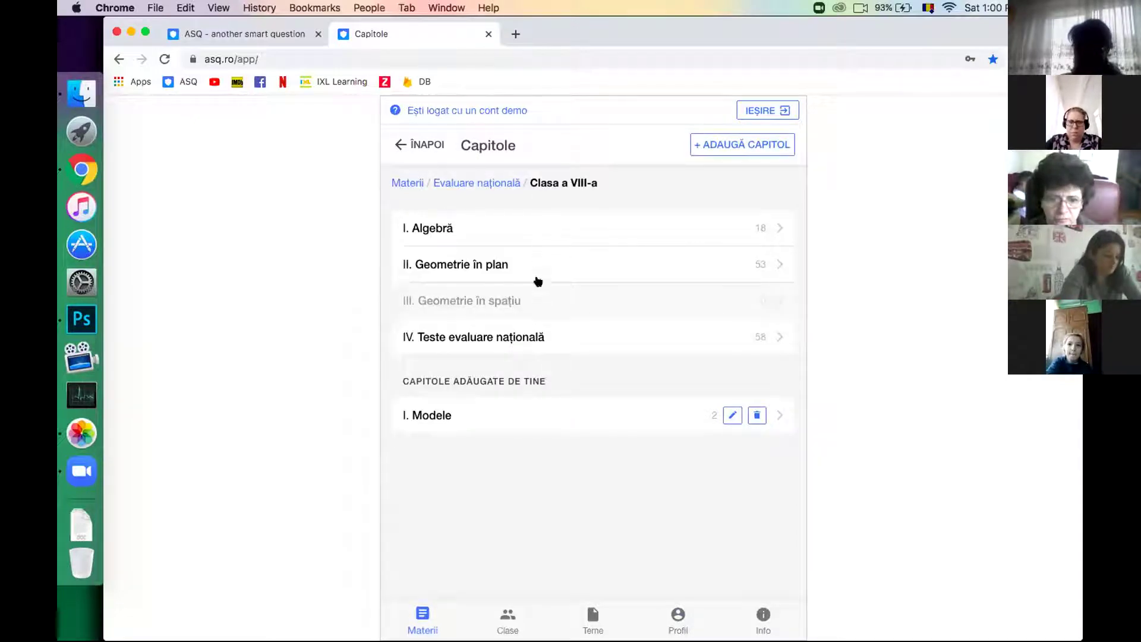
left_click(536, 263)
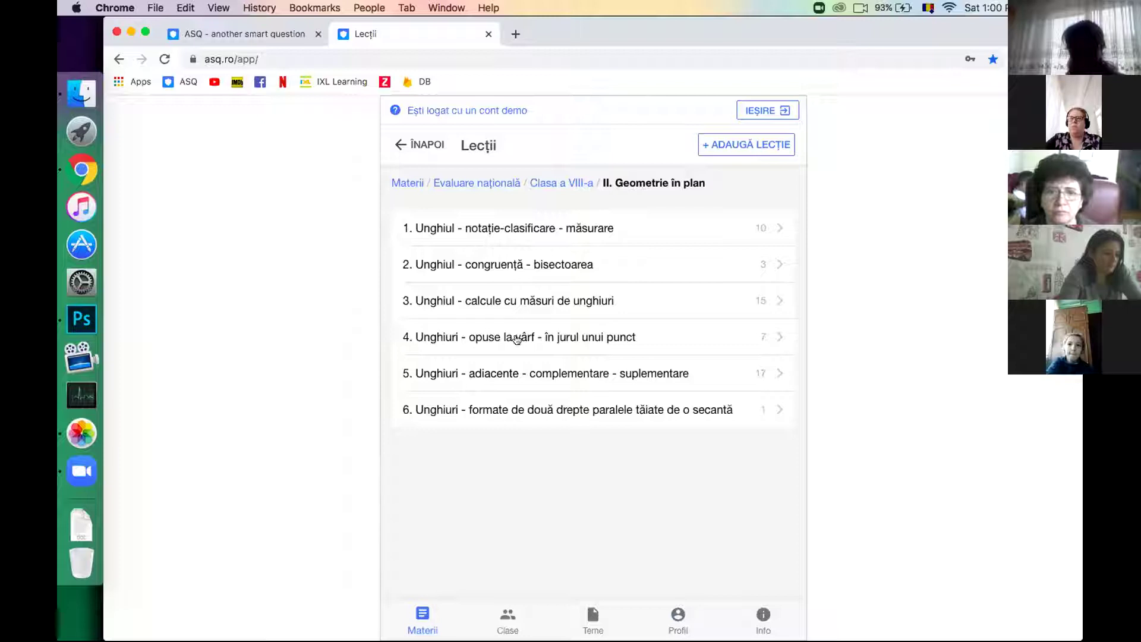
left_click(515, 238)
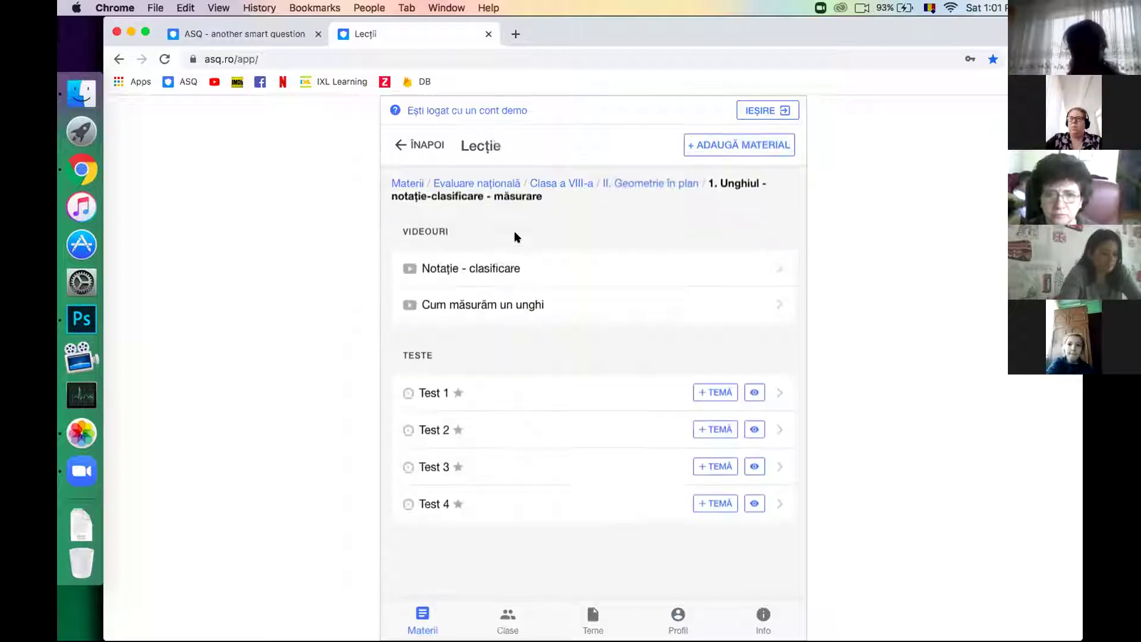
scroll(520, 314, "down", 3)
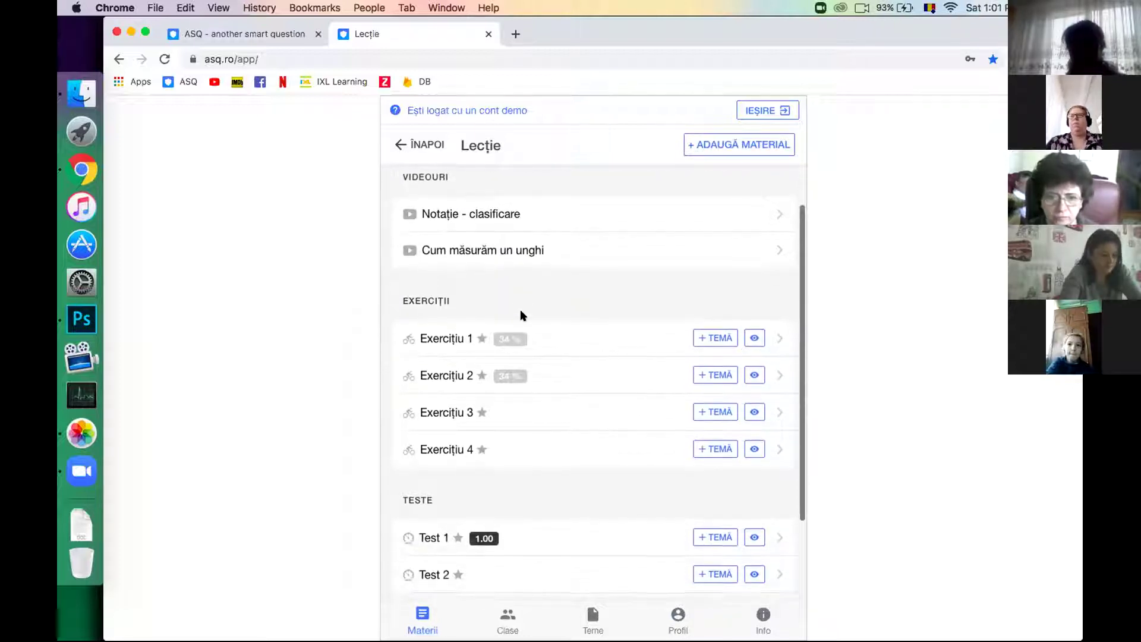
scroll(523, 324, "down", 2)
scroll(524, 324, "up", 5)
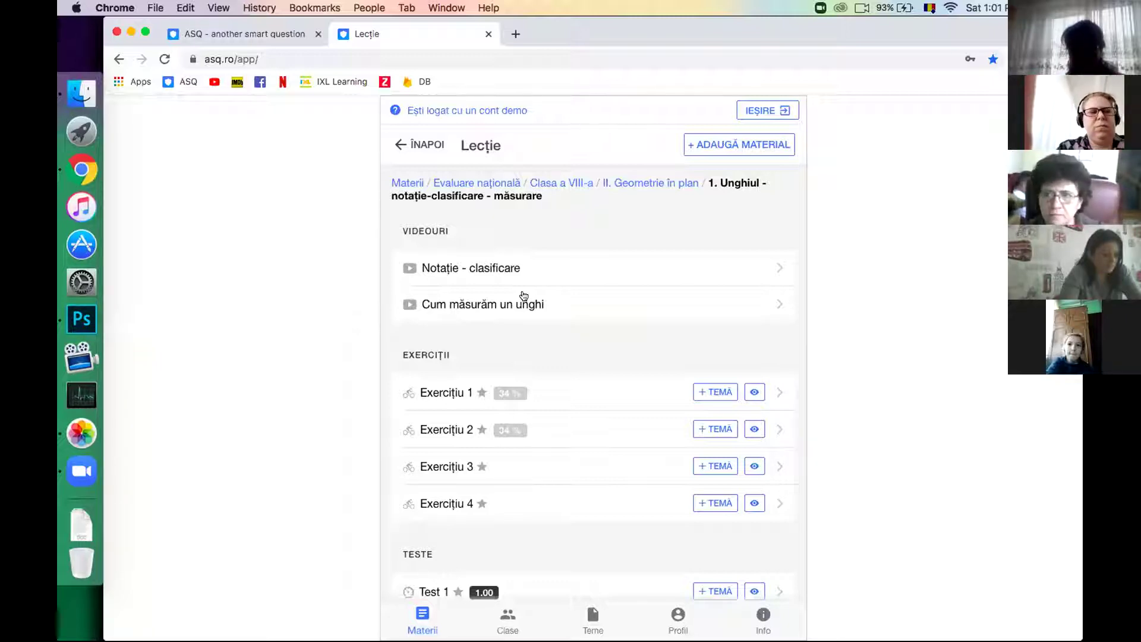
scroll(528, 420, "down", 5)
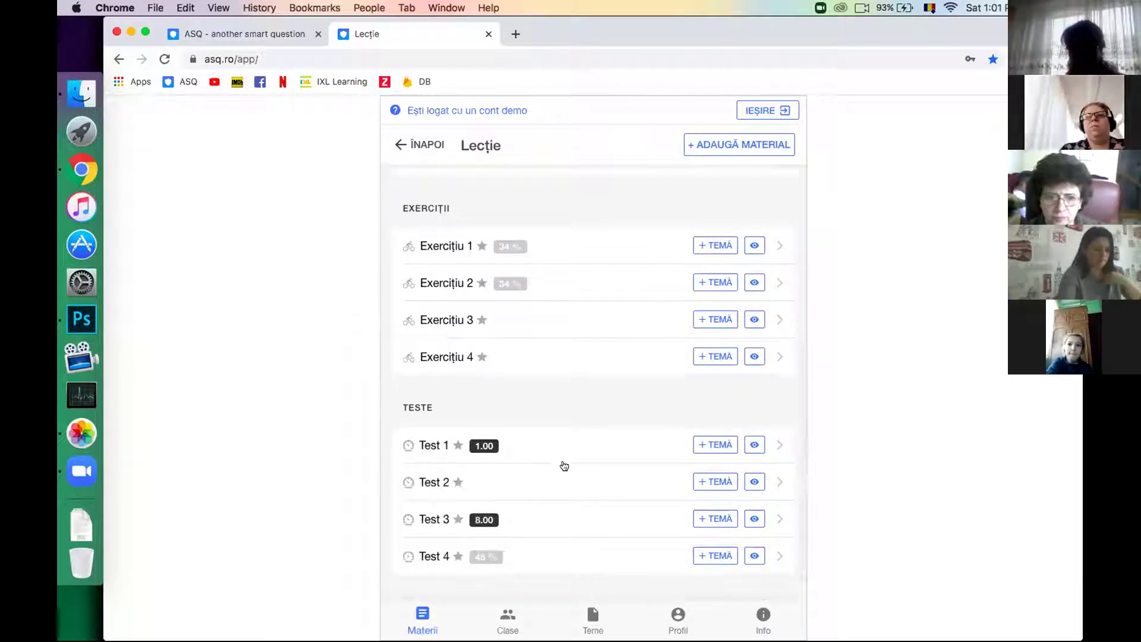
scroll(579, 306, "up", 2)
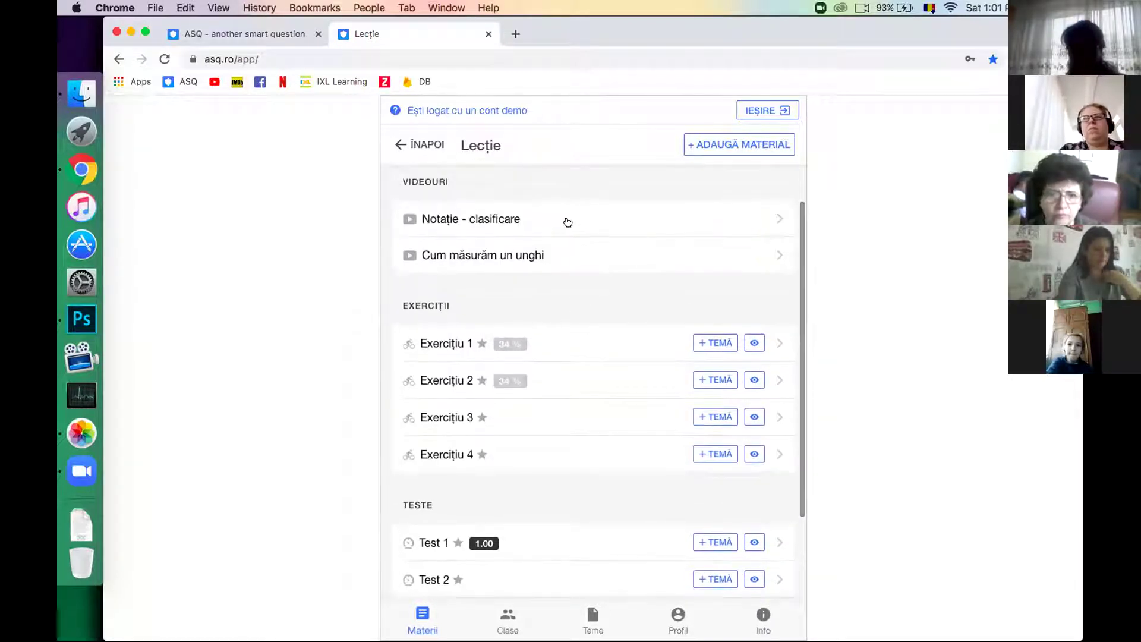
left_click(565, 220)
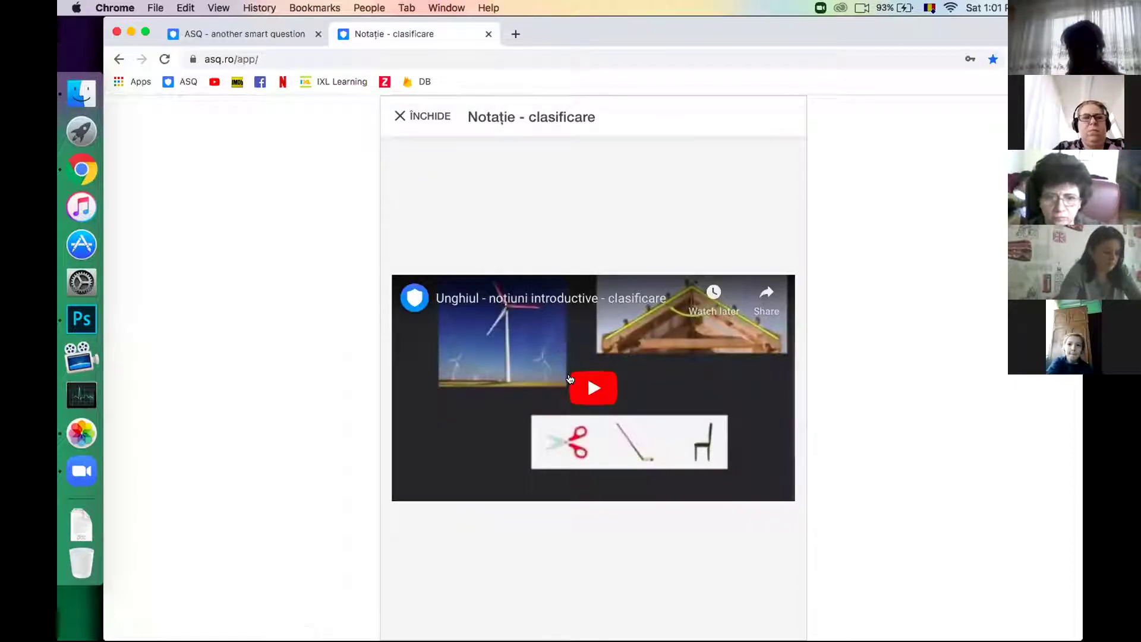
left_click(585, 389)
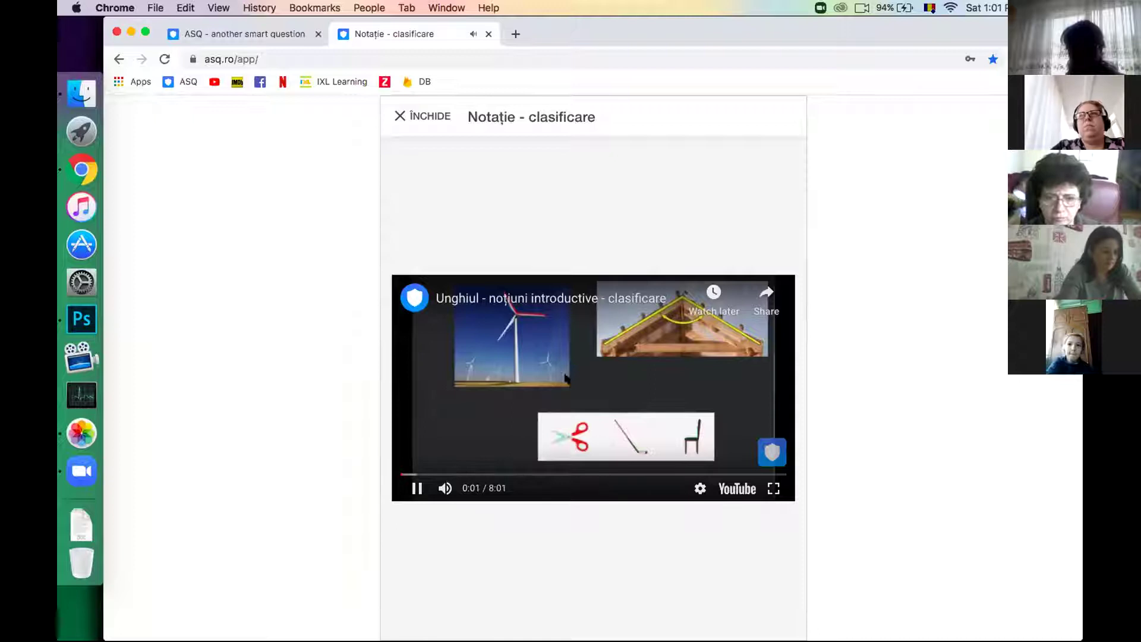
left_click(459, 475)
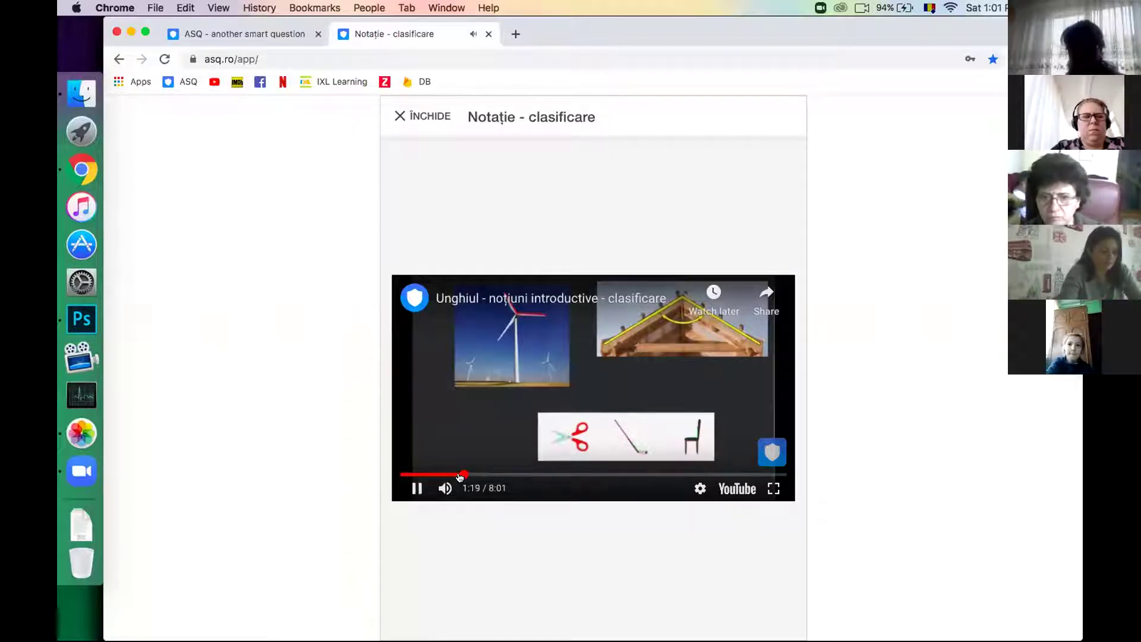
left_click(508, 474)
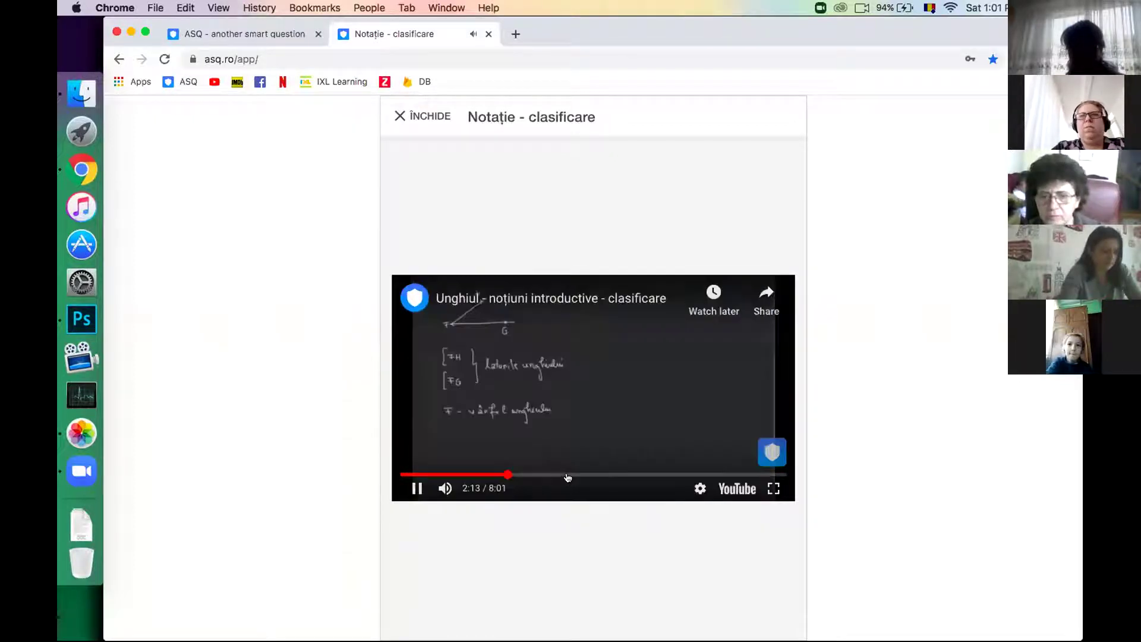
left_click(572, 475)
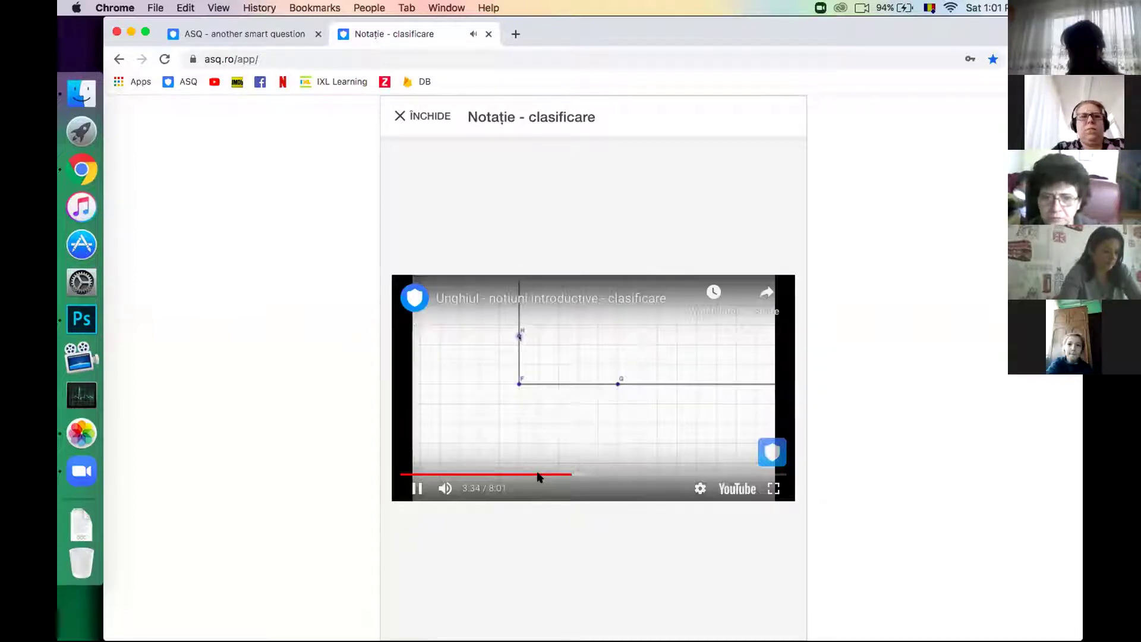
left_click(417, 488)
left_click(425, 116)
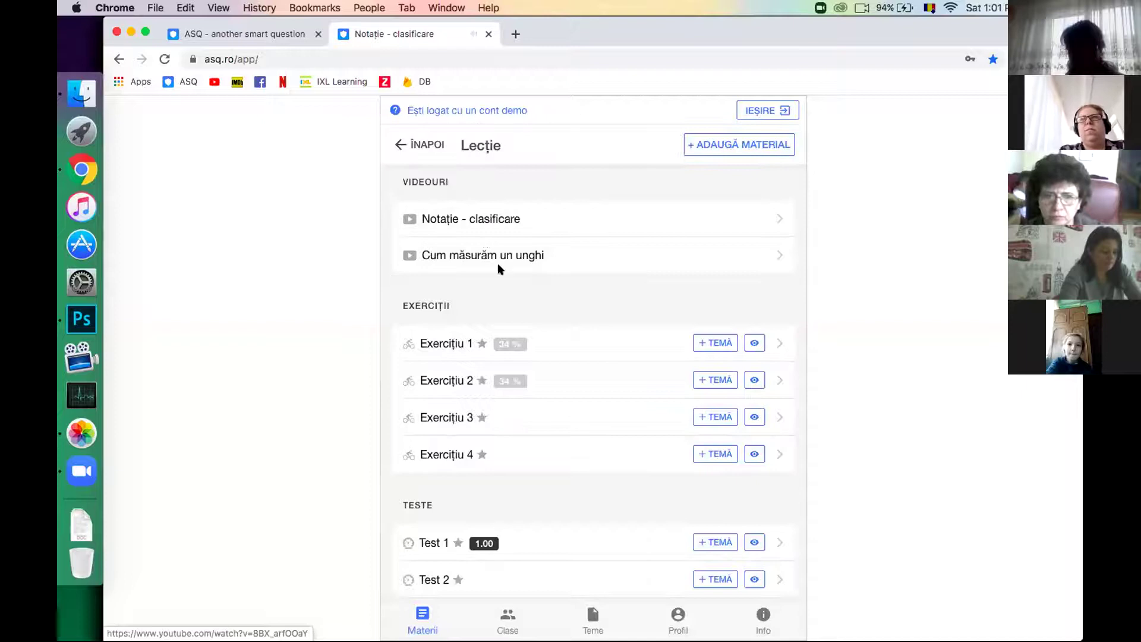
Continue Exercițiu 1, answer 3, review the vertex U solution, then interrupt the exercise
left_click(540, 342)
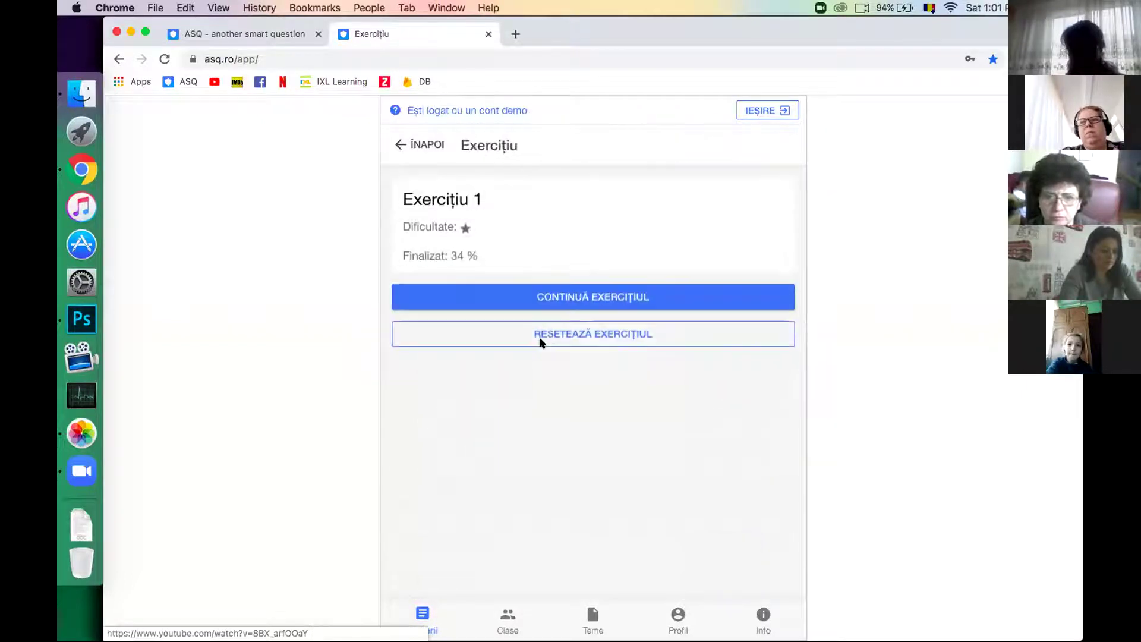
left_click(541, 298)
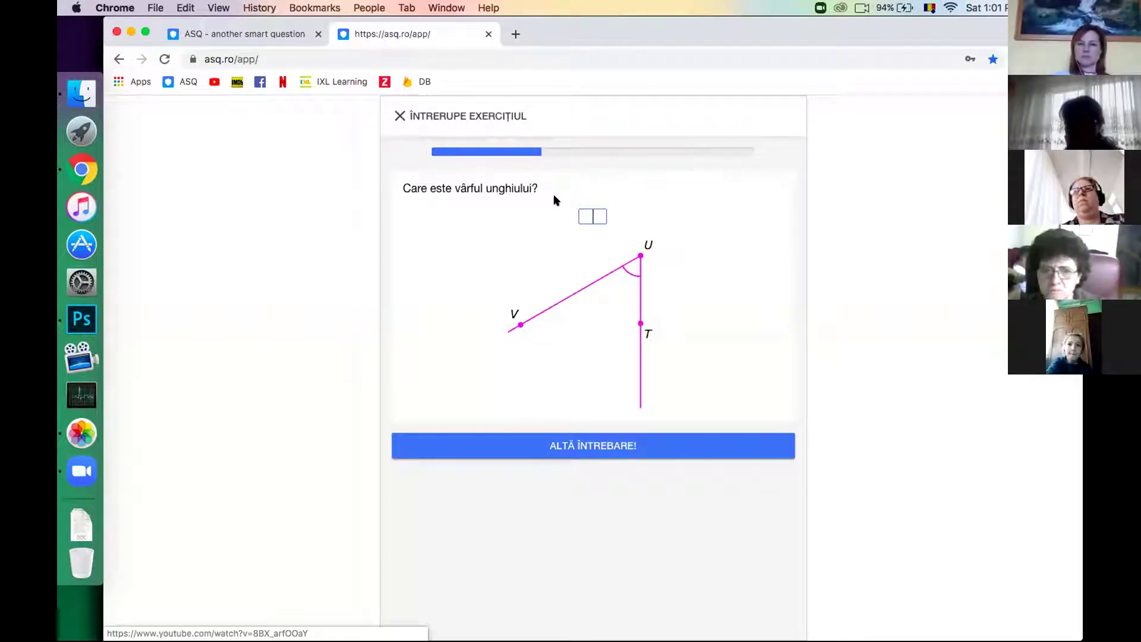
type("3")
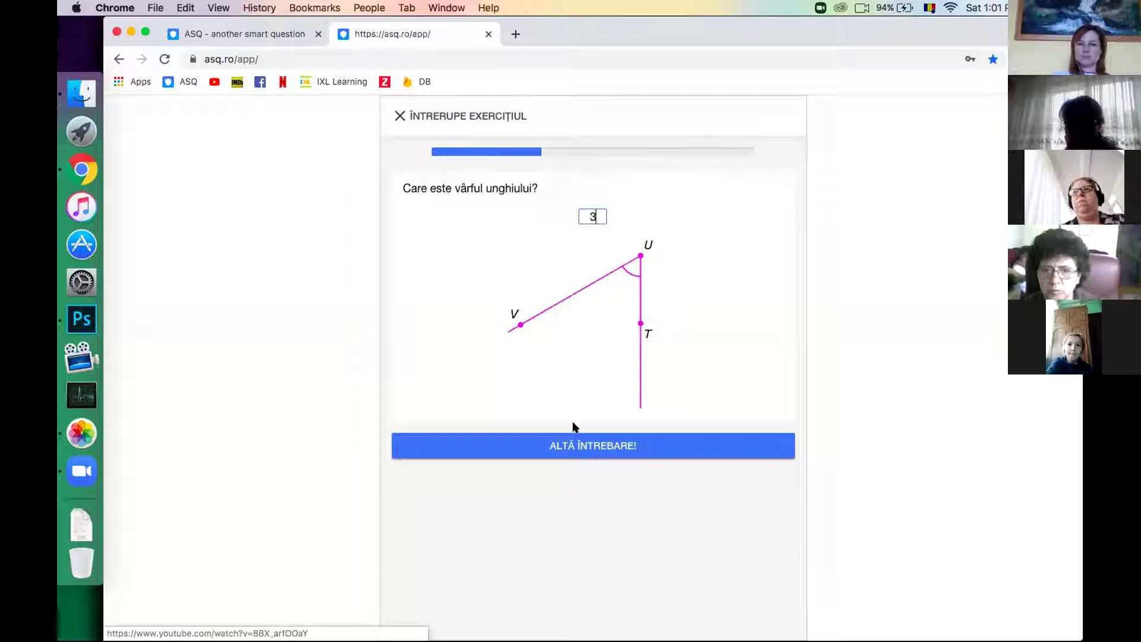
scroll(517, 453, "down", 3)
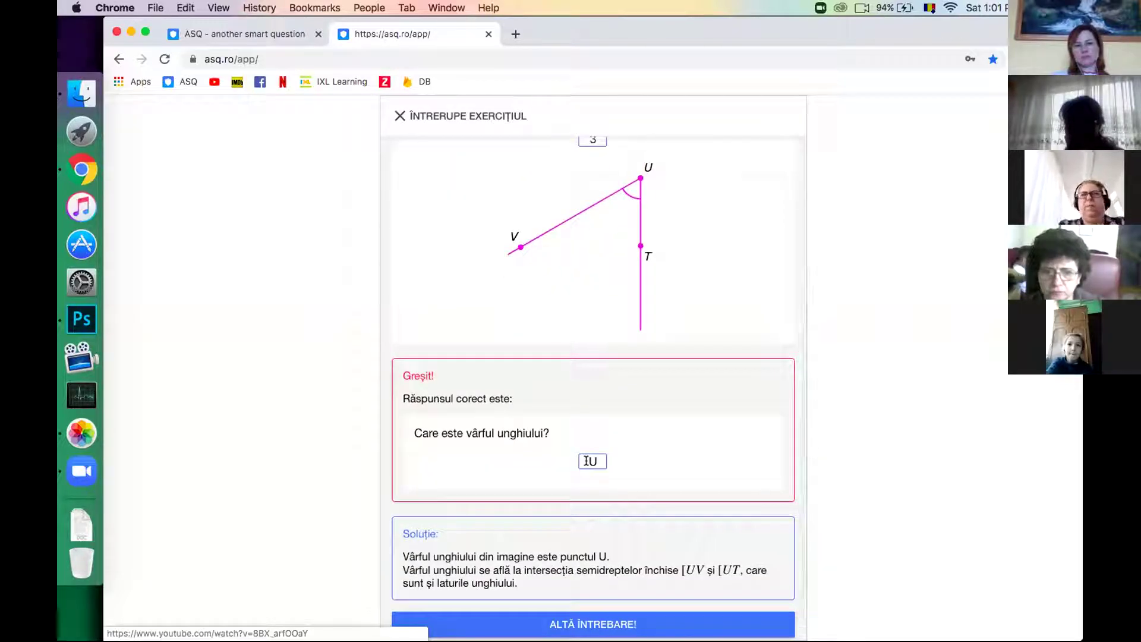
scroll(586, 461, "down", 1)
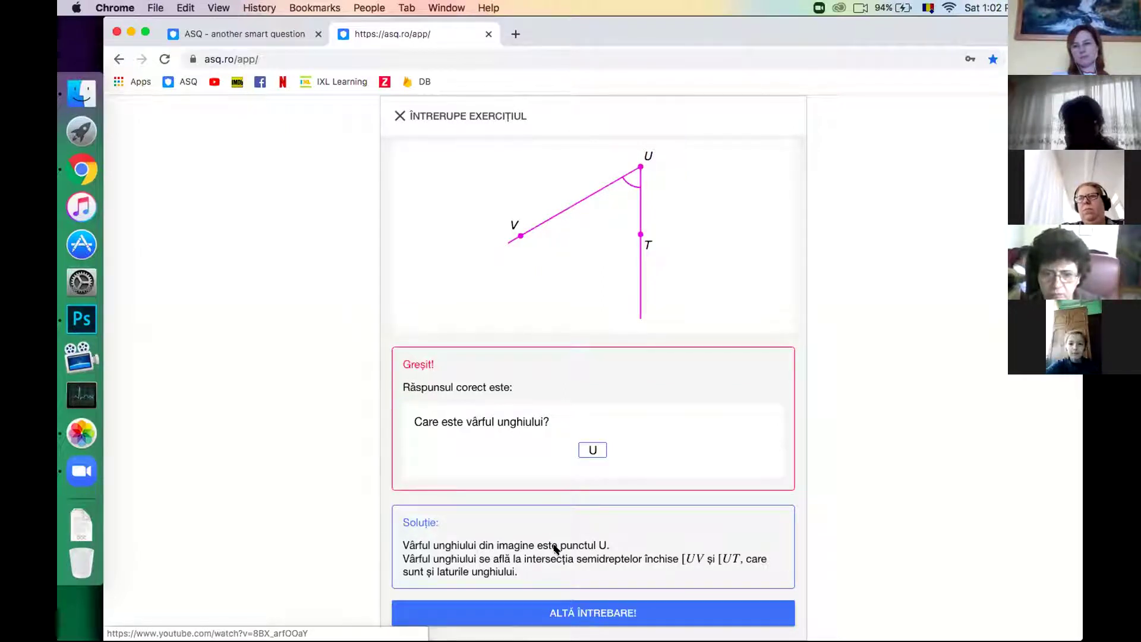
left_click(547, 611)
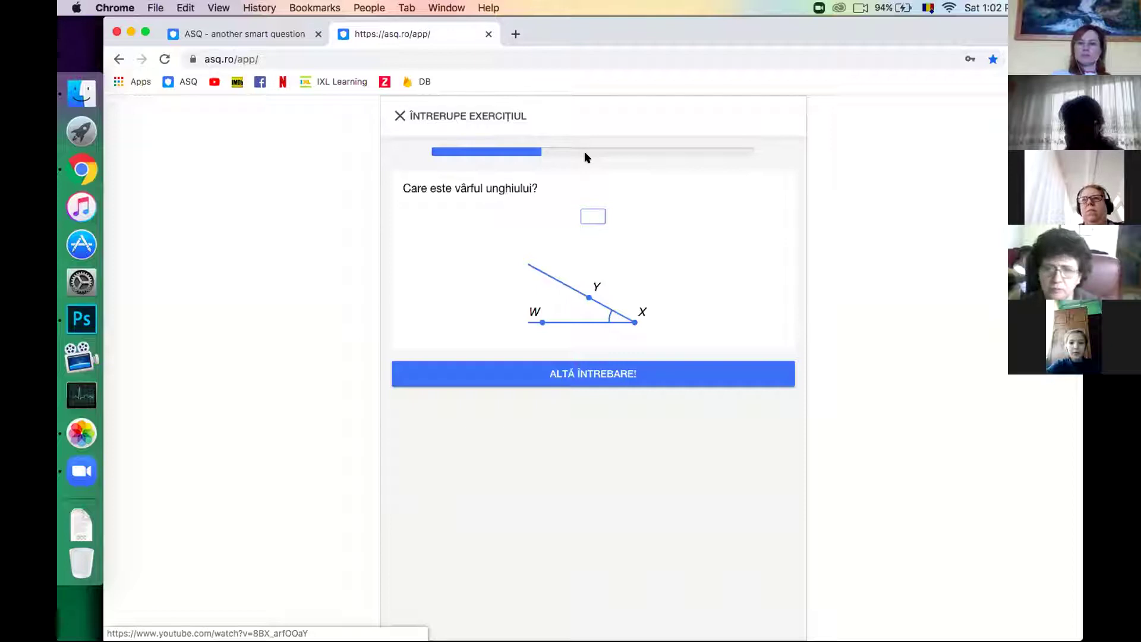
left_click(498, 117)
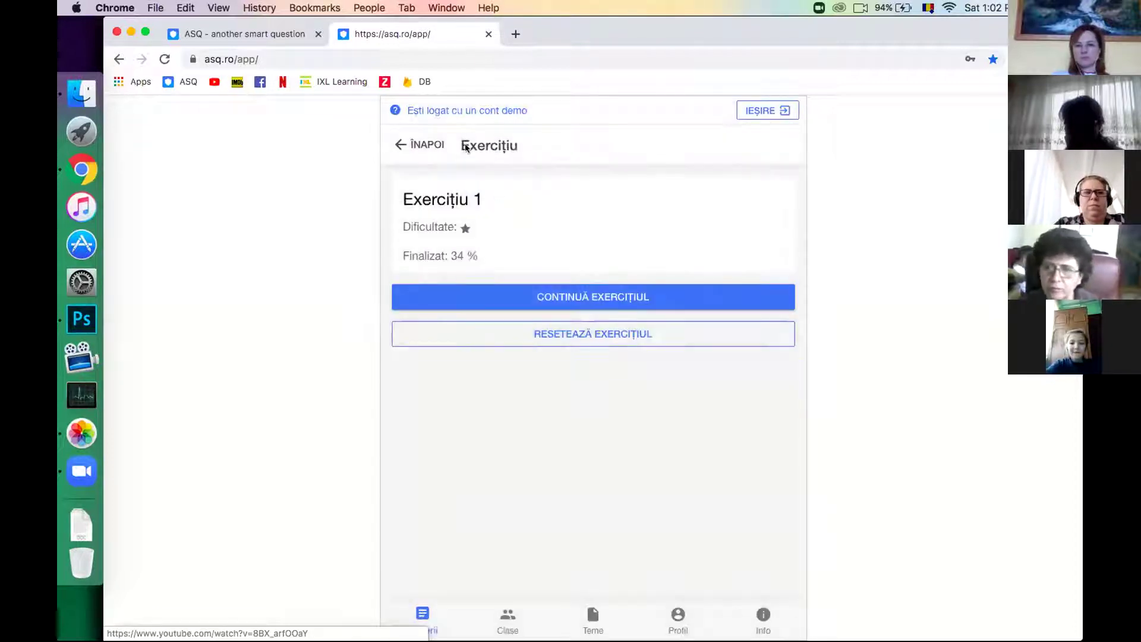
Return to the lesson page and open the Test 2 overview
left_click(425, 147)
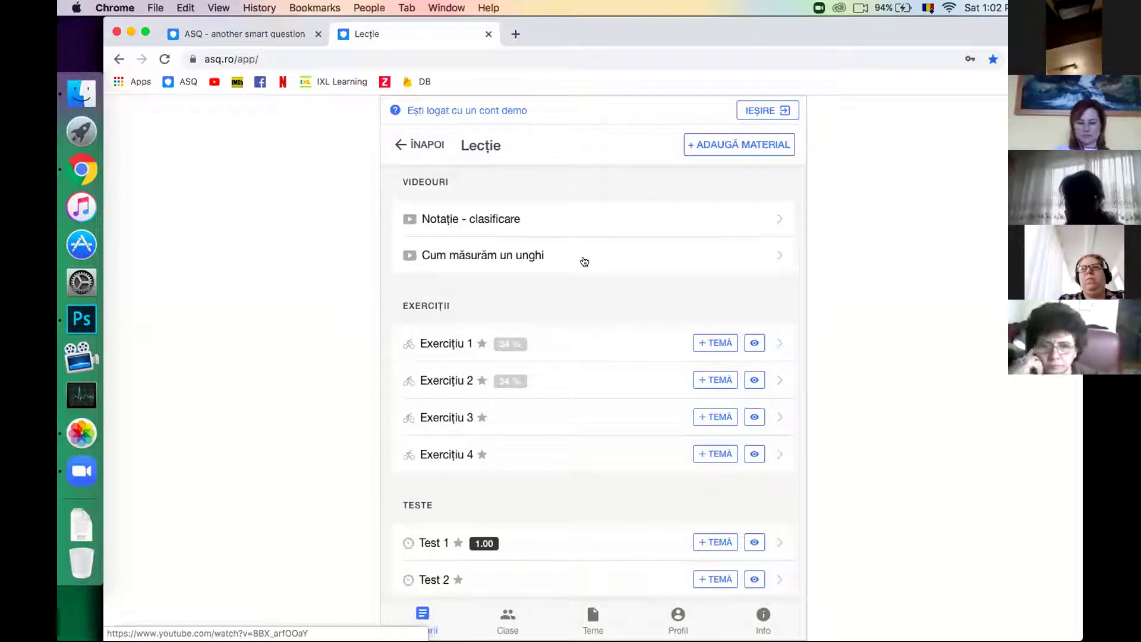
scroll(562, 469, "down", 4)
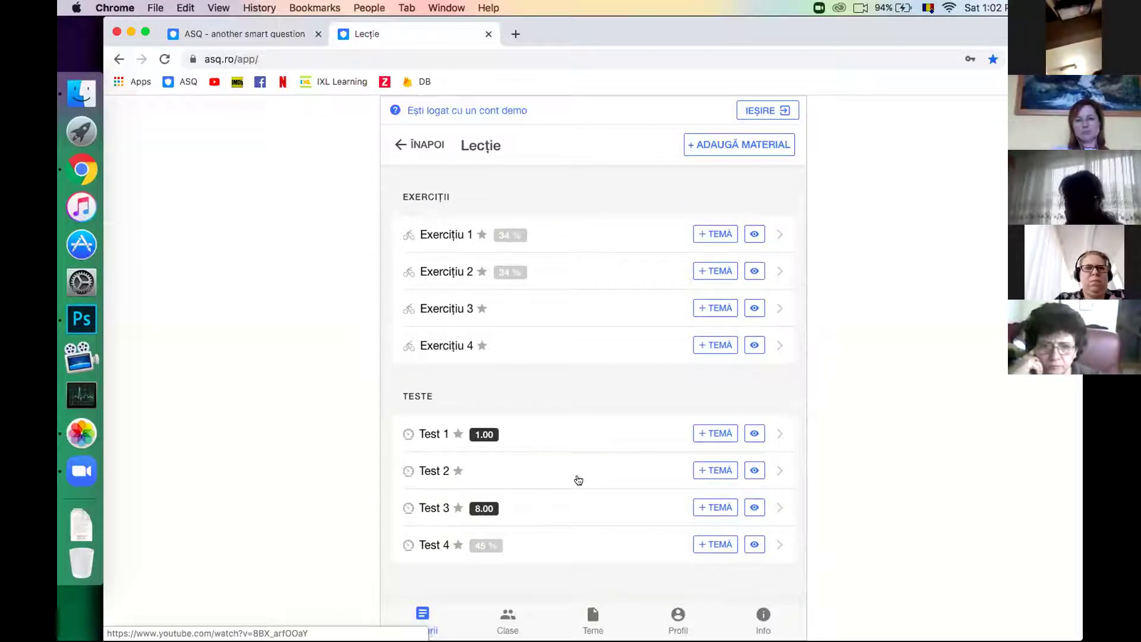
left_click(577, 479)
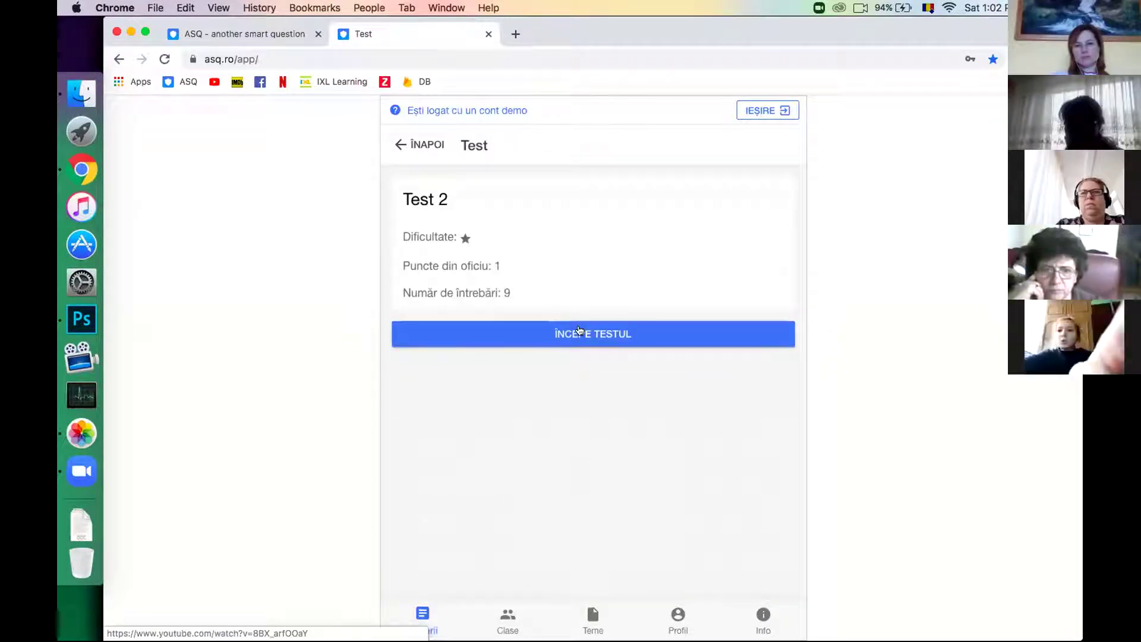
Start Test 2, answer question 3 with 30°, then interrupt the test and go back
left_click(579, 331)
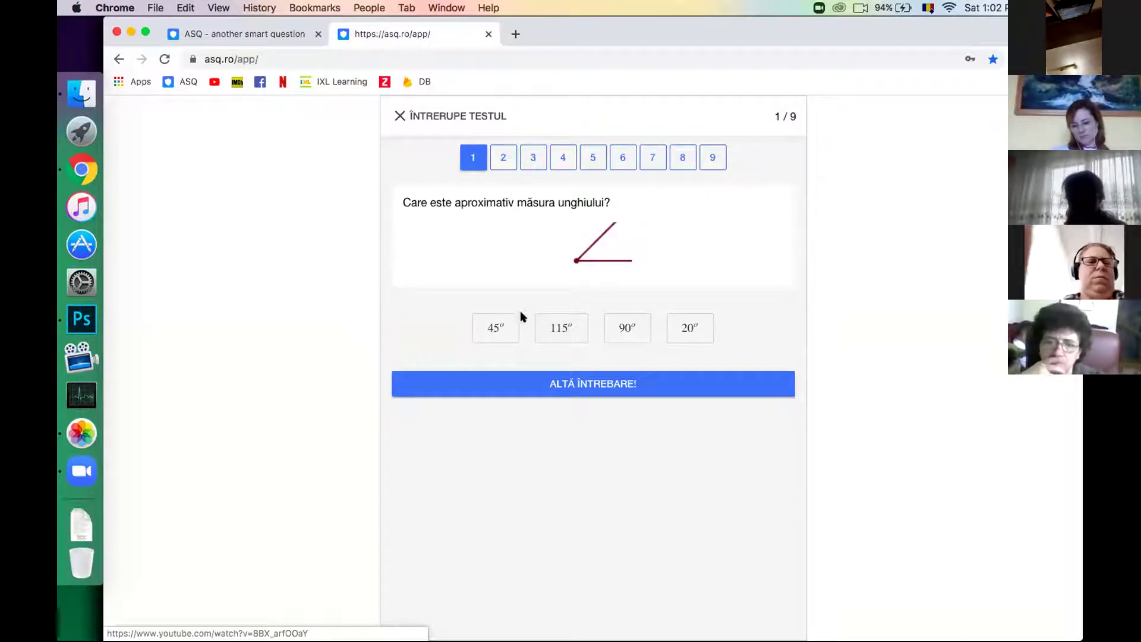
left_click(506, 157)
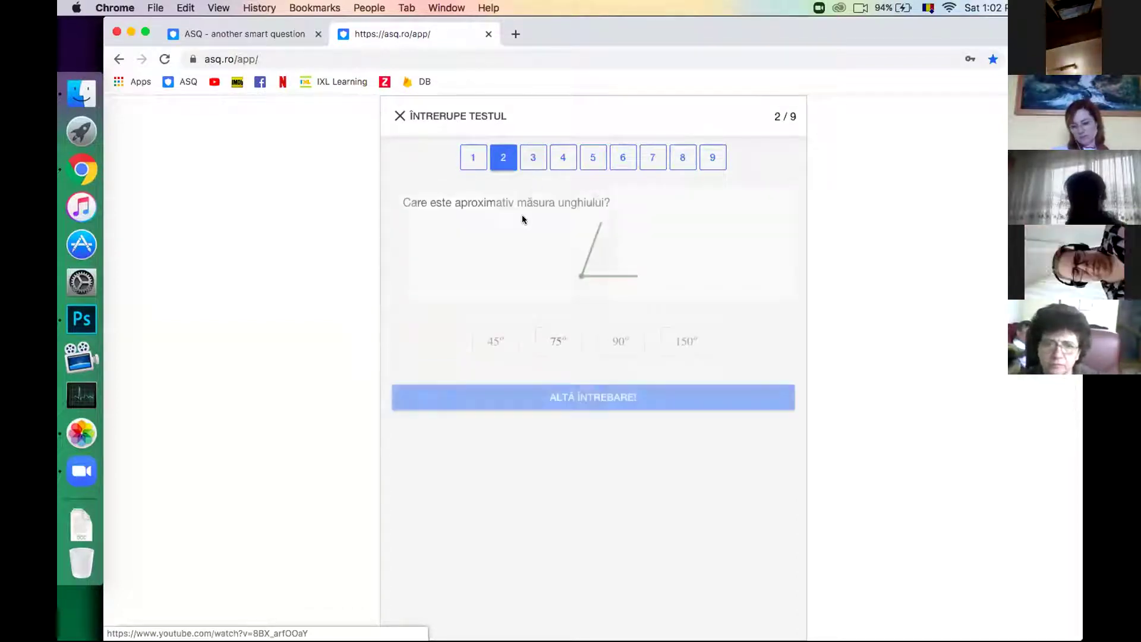
left_click(534, 158)
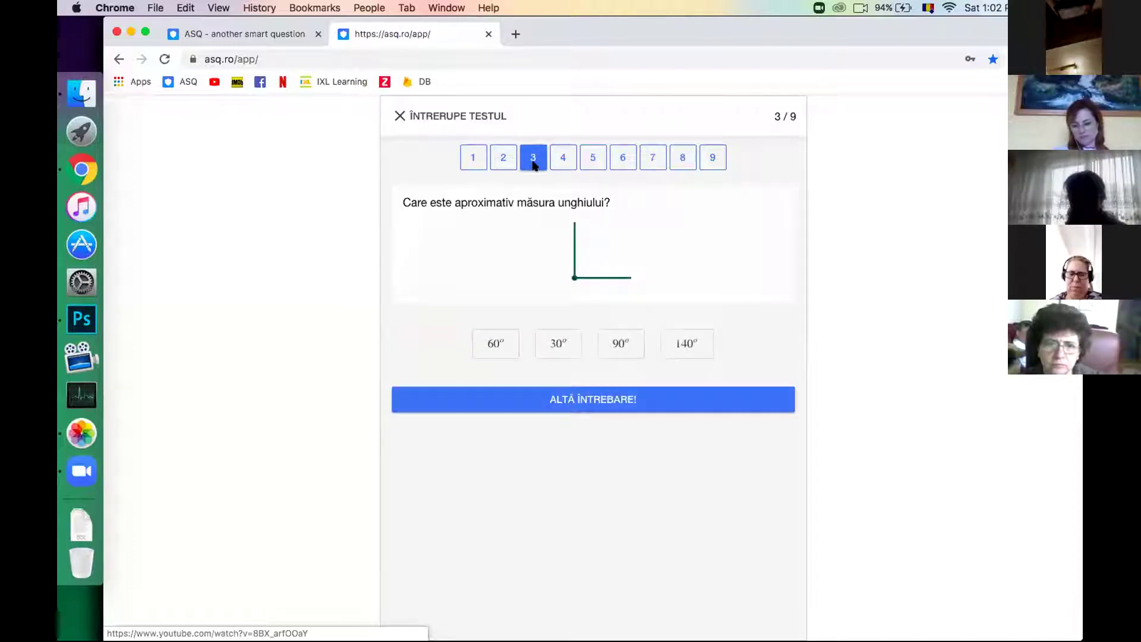
left_click(557, 343)
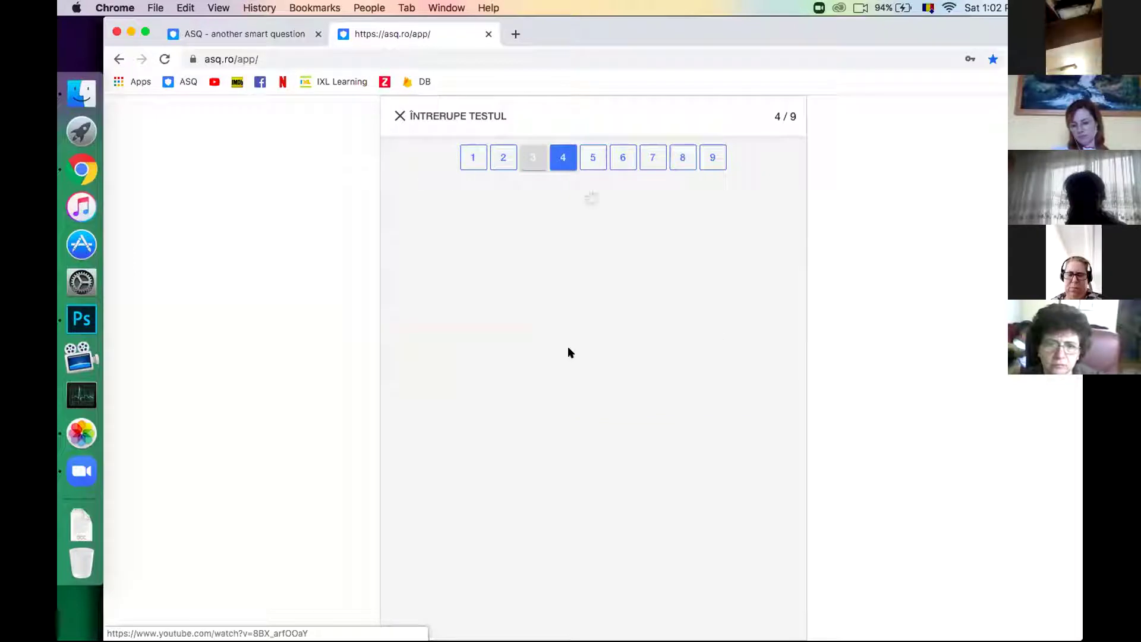
left_click(461, 119)
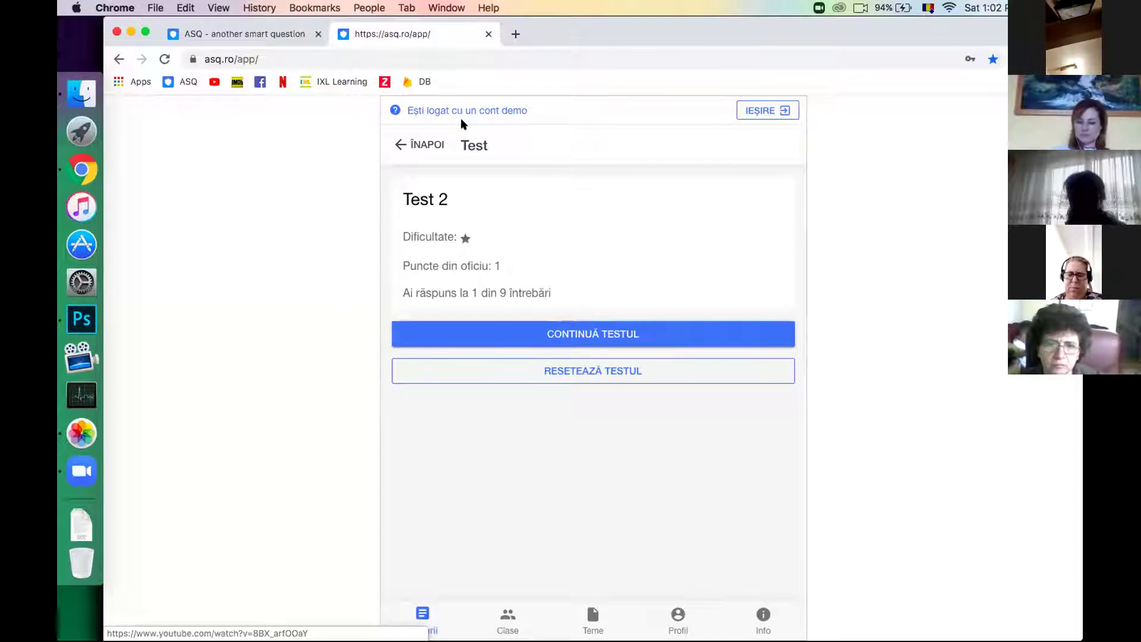
left_click(437, 146)
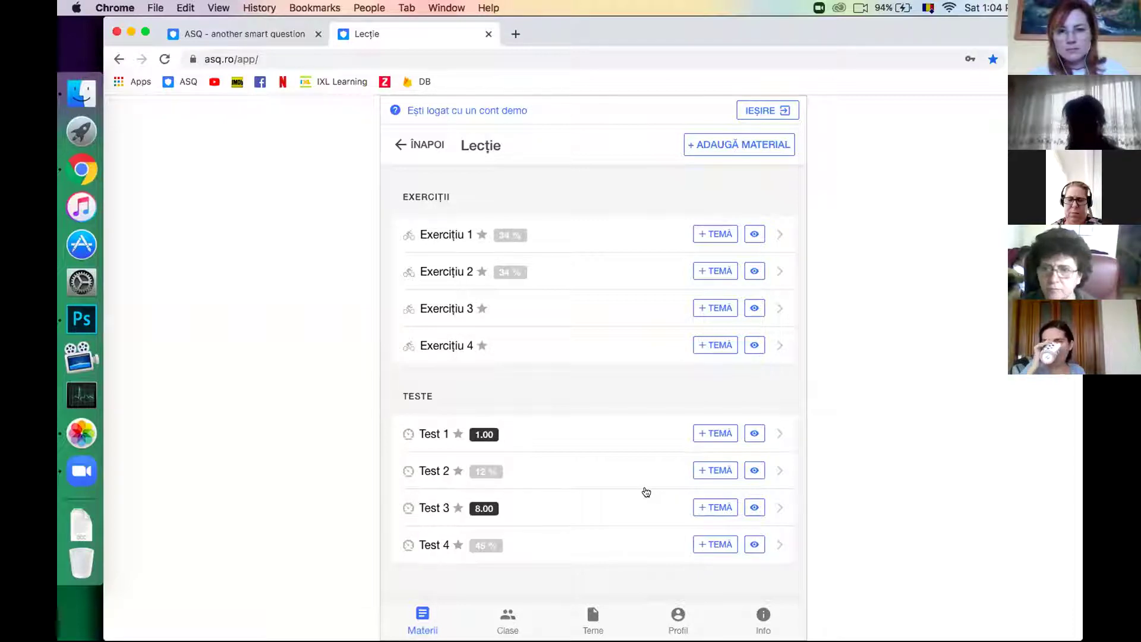
Create new homework 'test de proba' from Test 1, due 14 Mar 2020 at 14:04
left_click(716, 436)
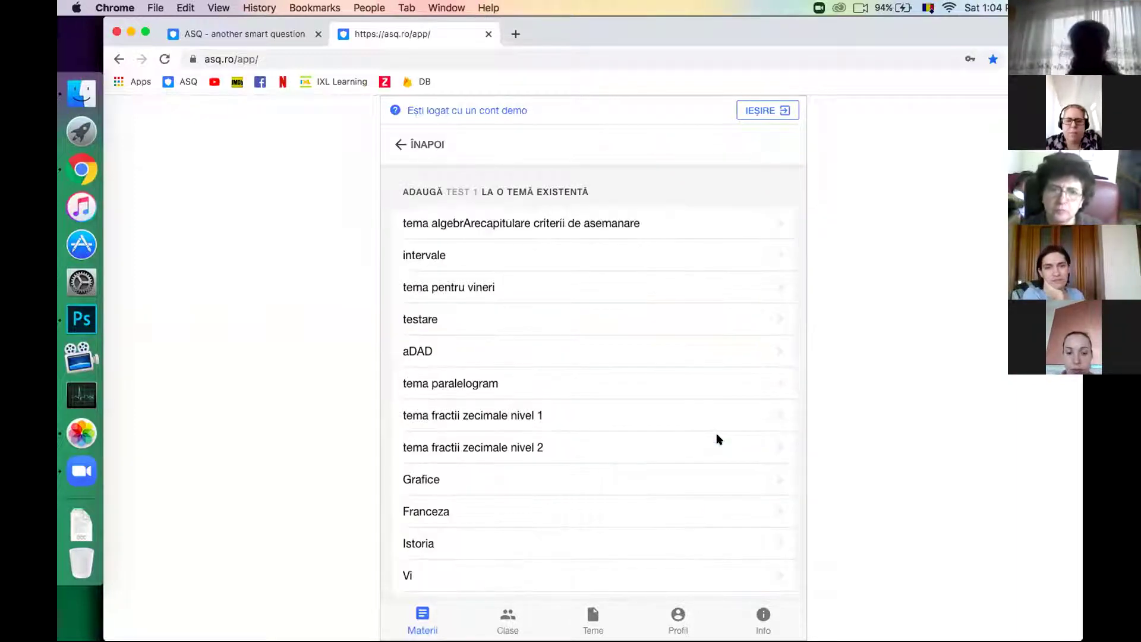
scroll(716, 438, "down", 6)
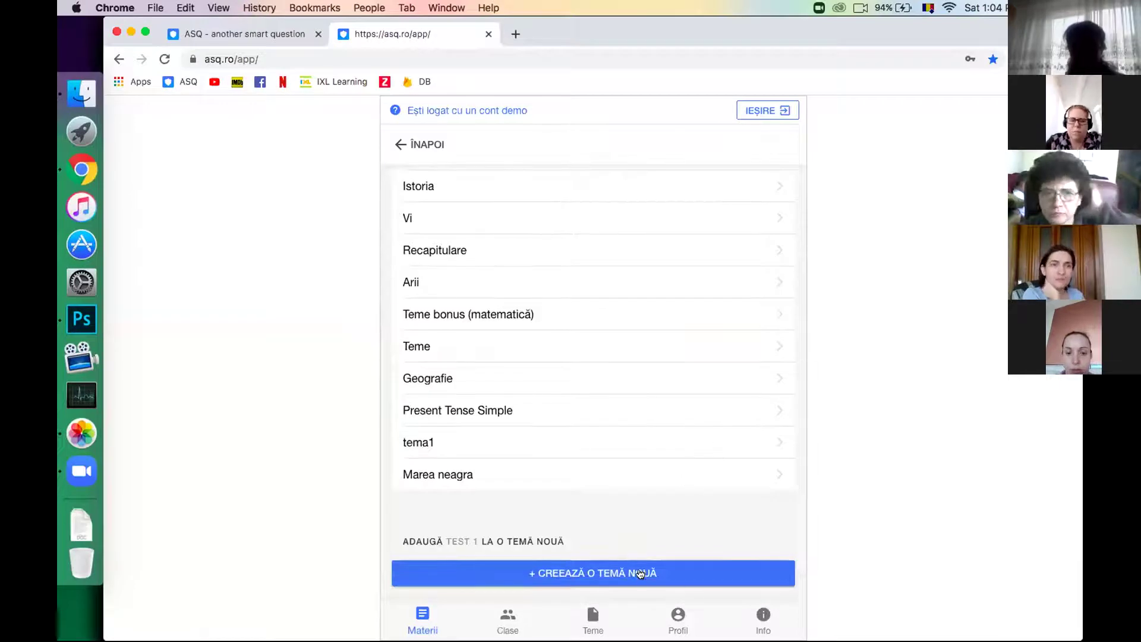
left_click(640, 572)
left_click(566, 171)
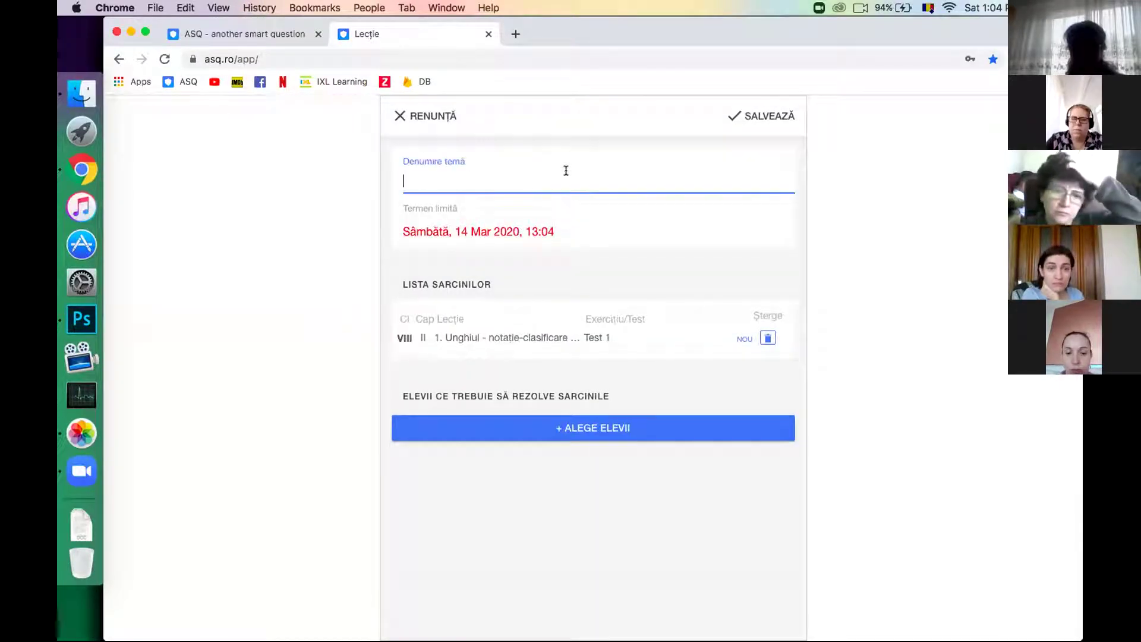
type("test")
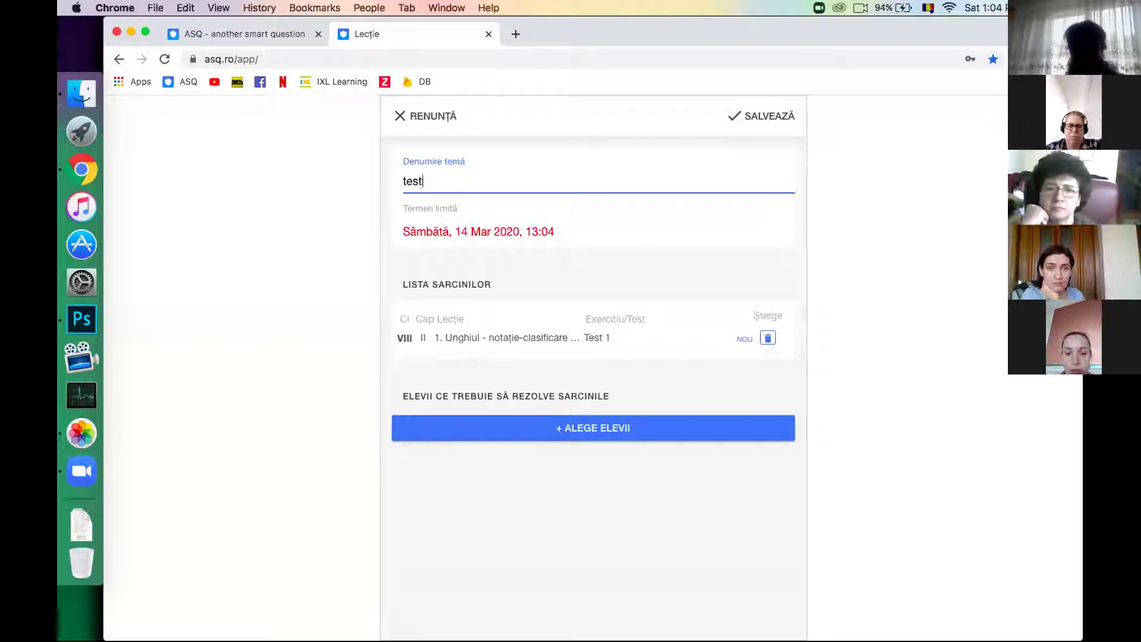
type(" de proba")
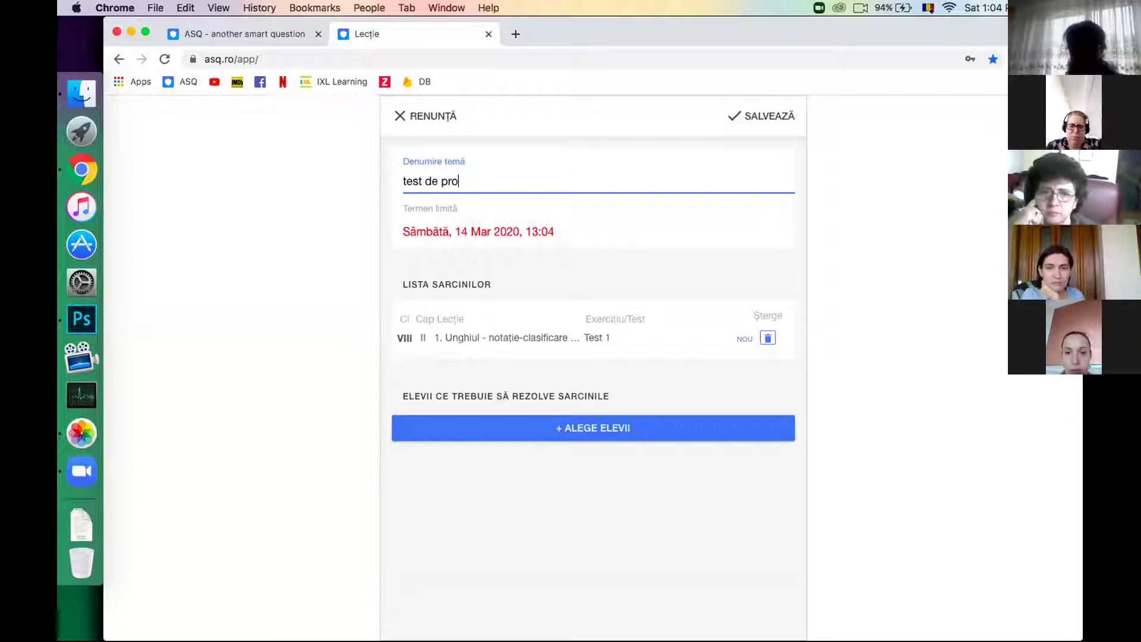
left_click(573, 232)
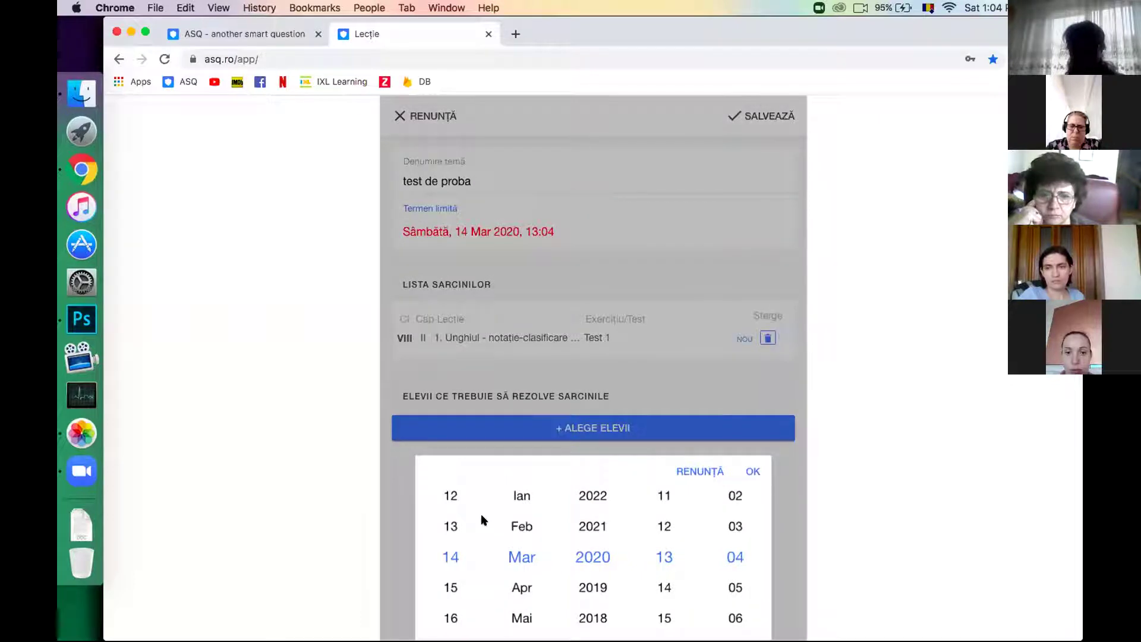
left_click(661, 585)
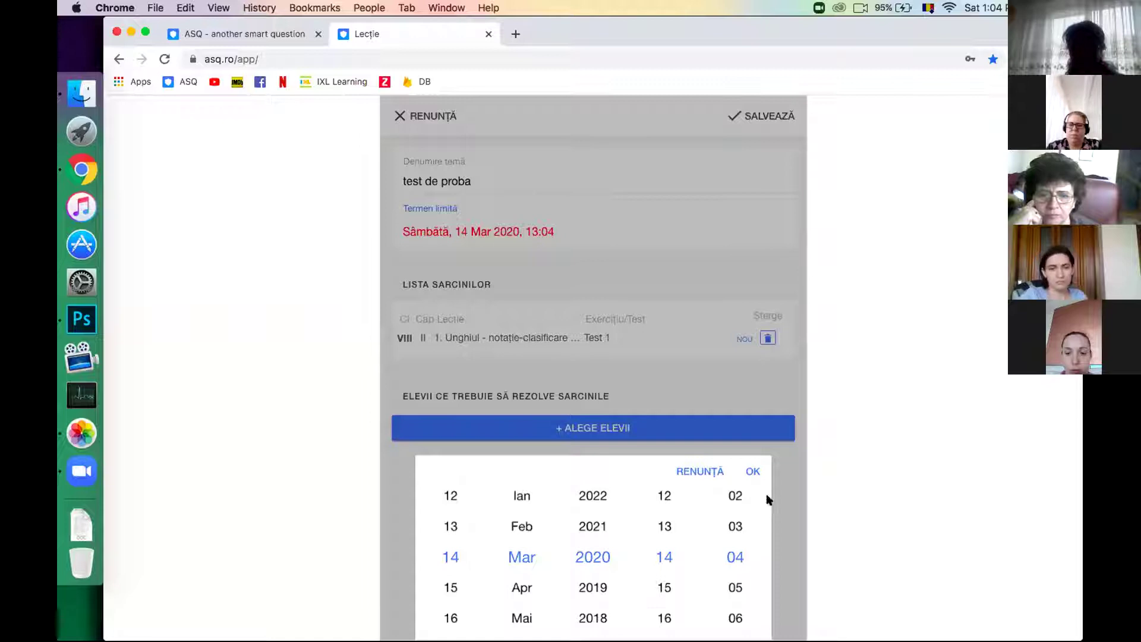
left_click(753, 472)
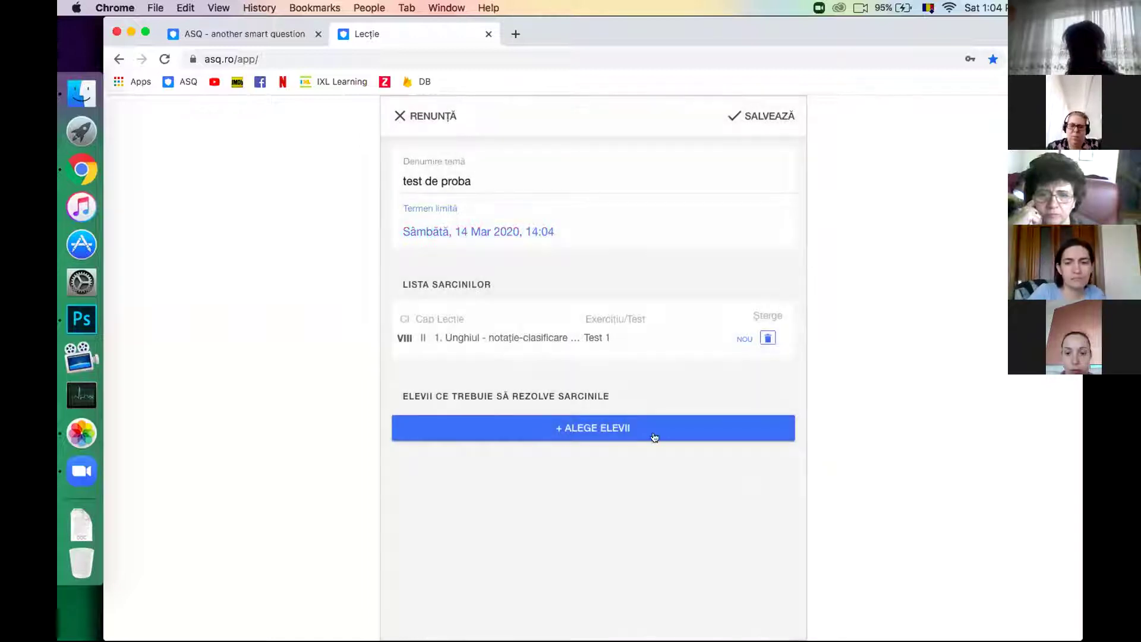
Assign it to the whole class except four students, then save and confirm sending
left_click(614, 431)
left_click(640, 425)
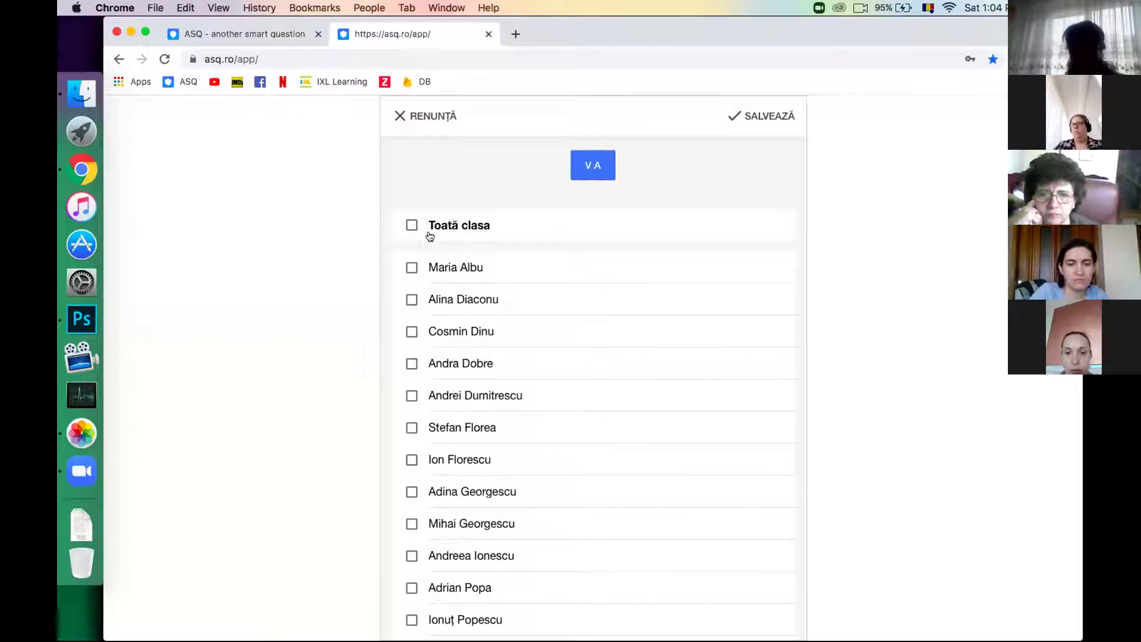
left_click(411, 227)
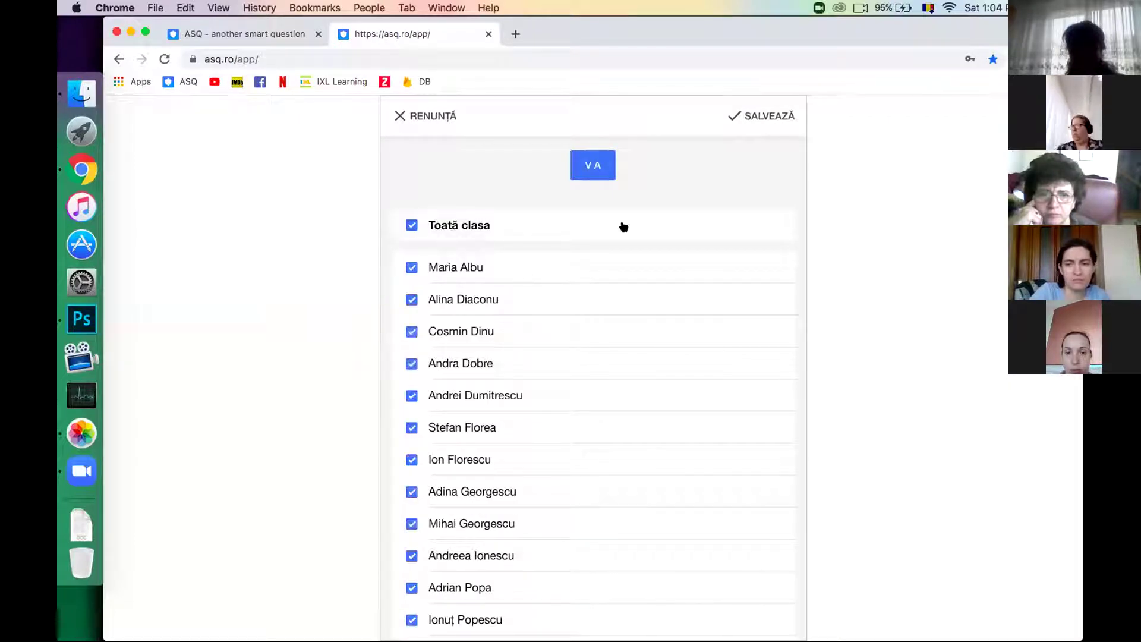
left_click(412, 363)
left_click(411, 463)
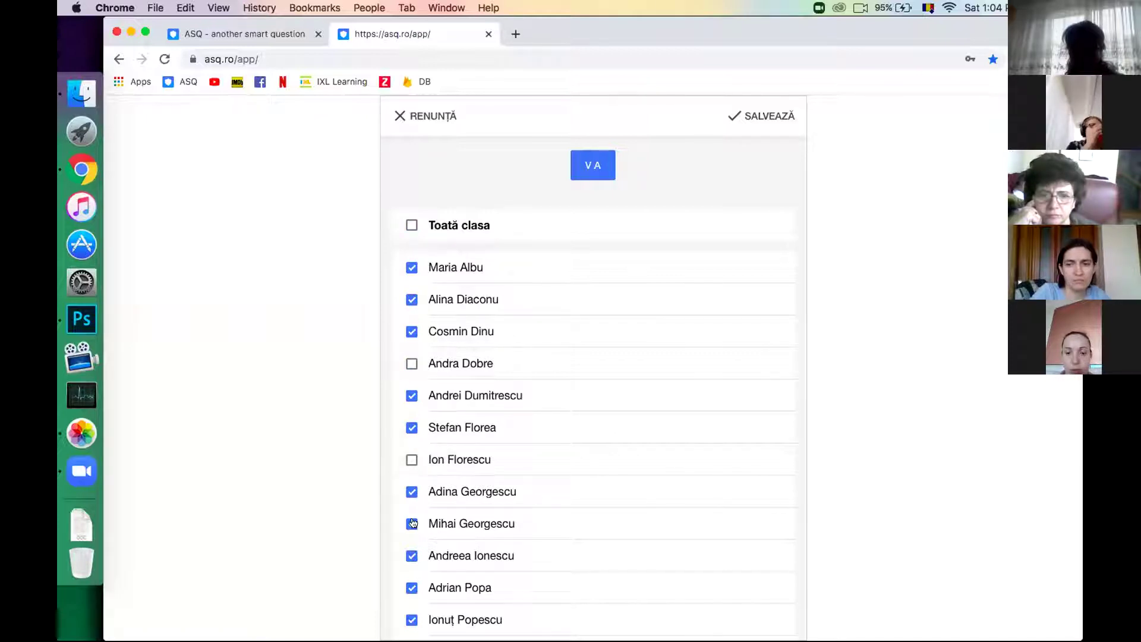
left_click(411, 525)
left_click(411, 587)
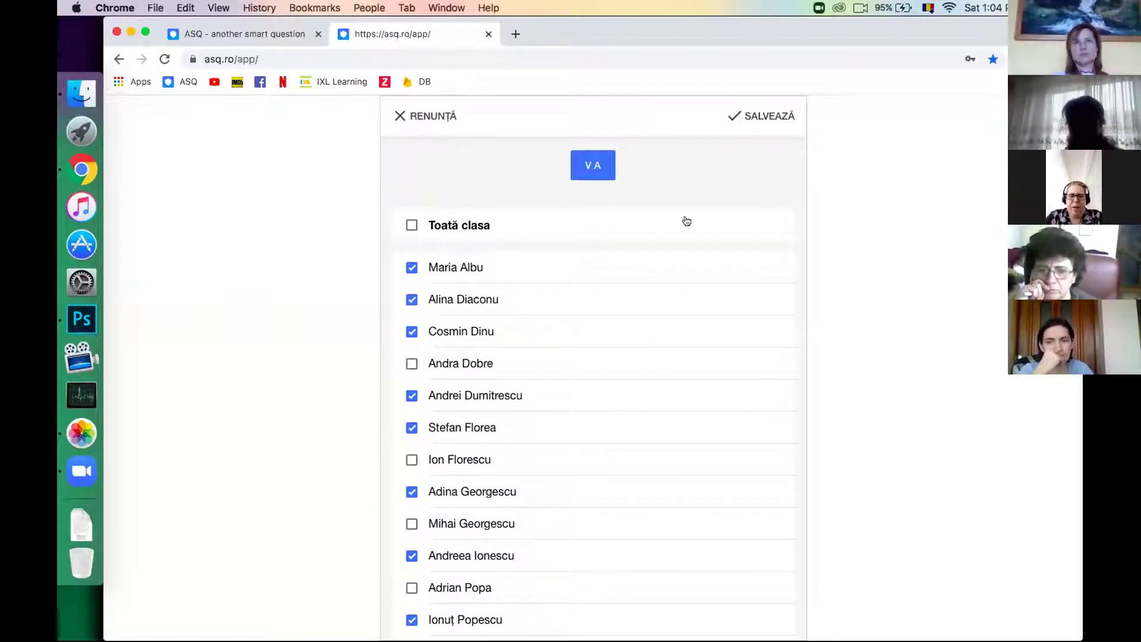
left_click(753, 122)
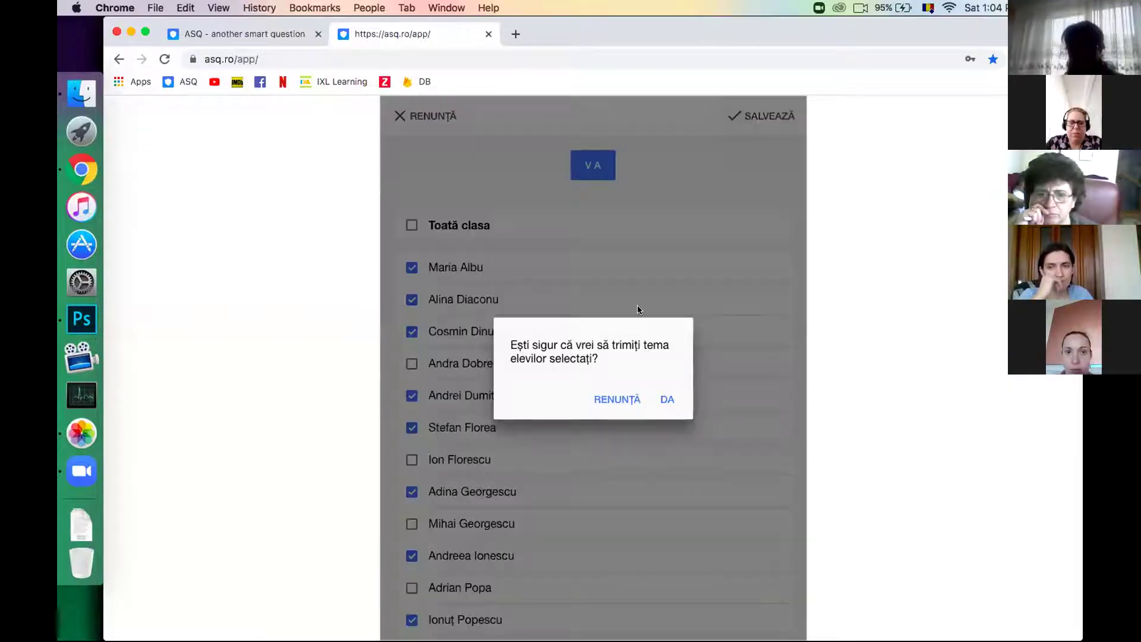
left_click(660, 396)
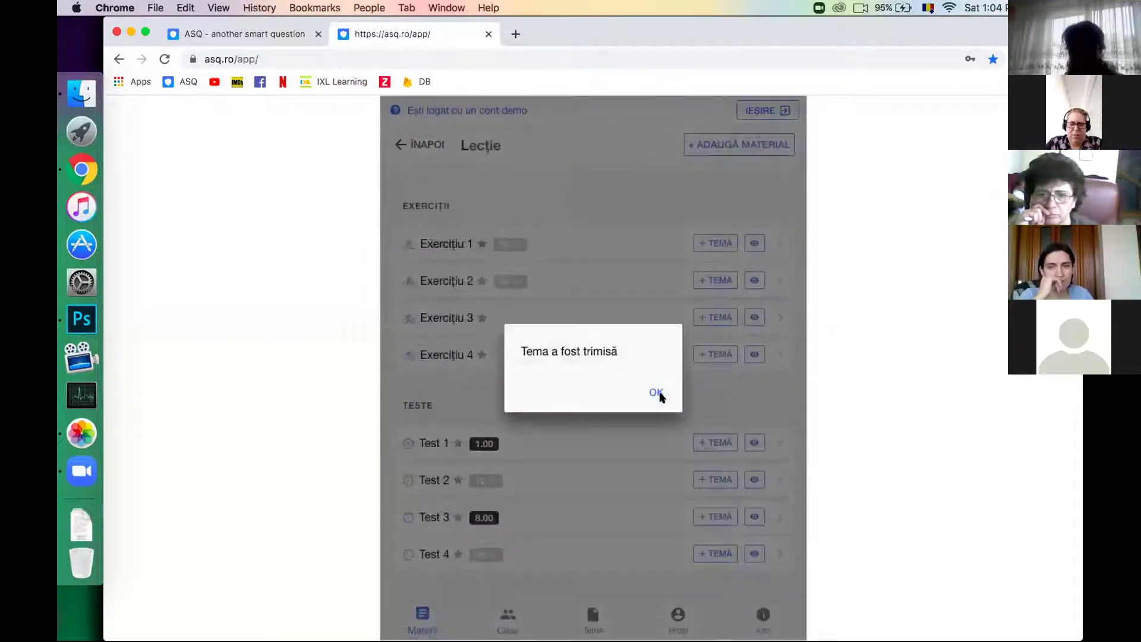
left_click(657, 394)
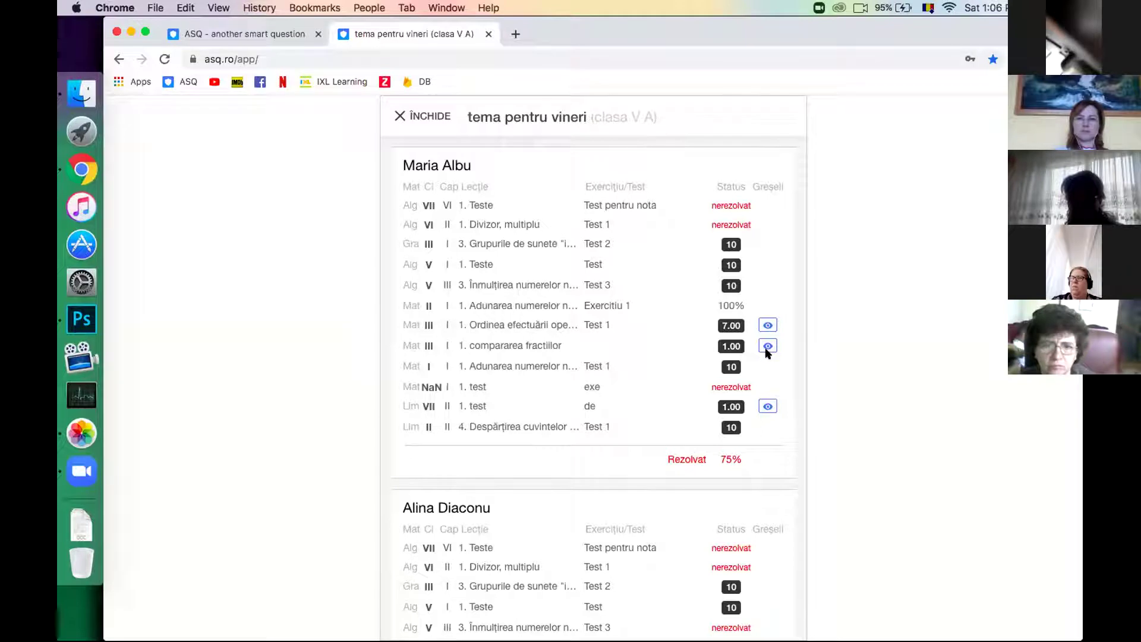
Scroll through the students' 'tema pentru vineri' results, then close the report
scroll(766, 352, "down", 1)
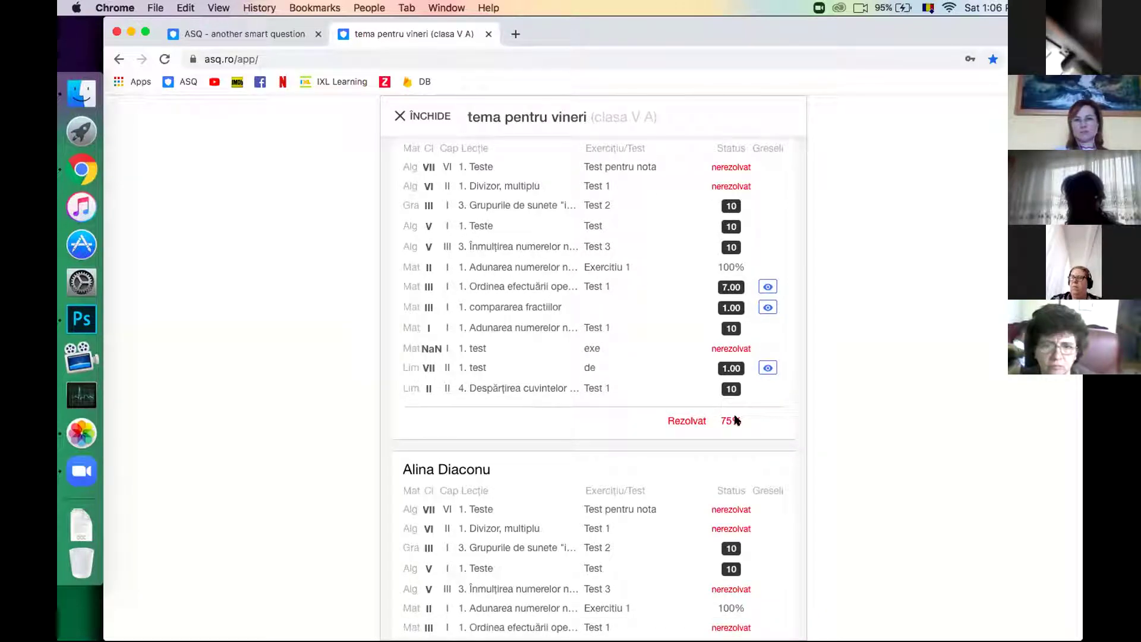
scroll(614, 354, "up", 1)
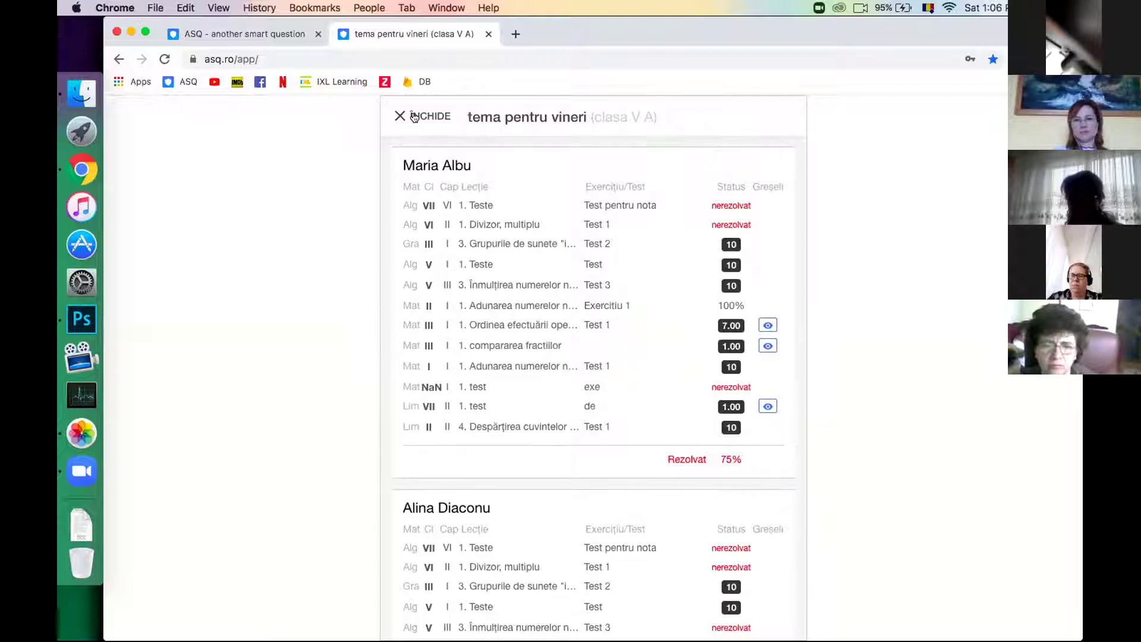
left_click(414, 116)
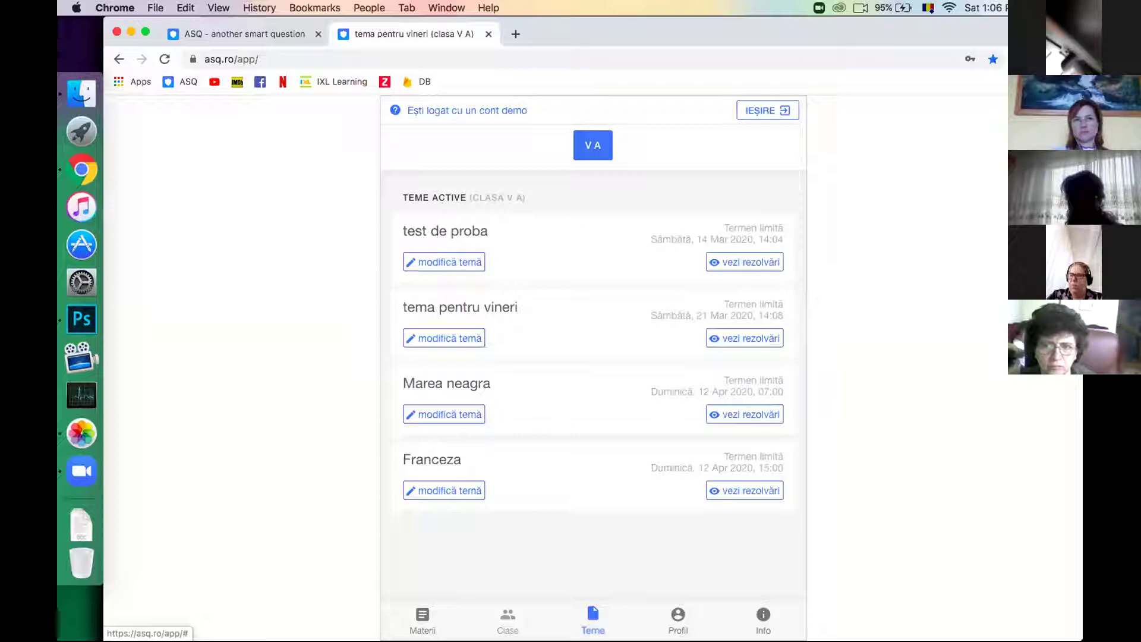
Open the Clase tab and scroll class V A's Activitate feed of recent tests and grades
left_click(507, 621)
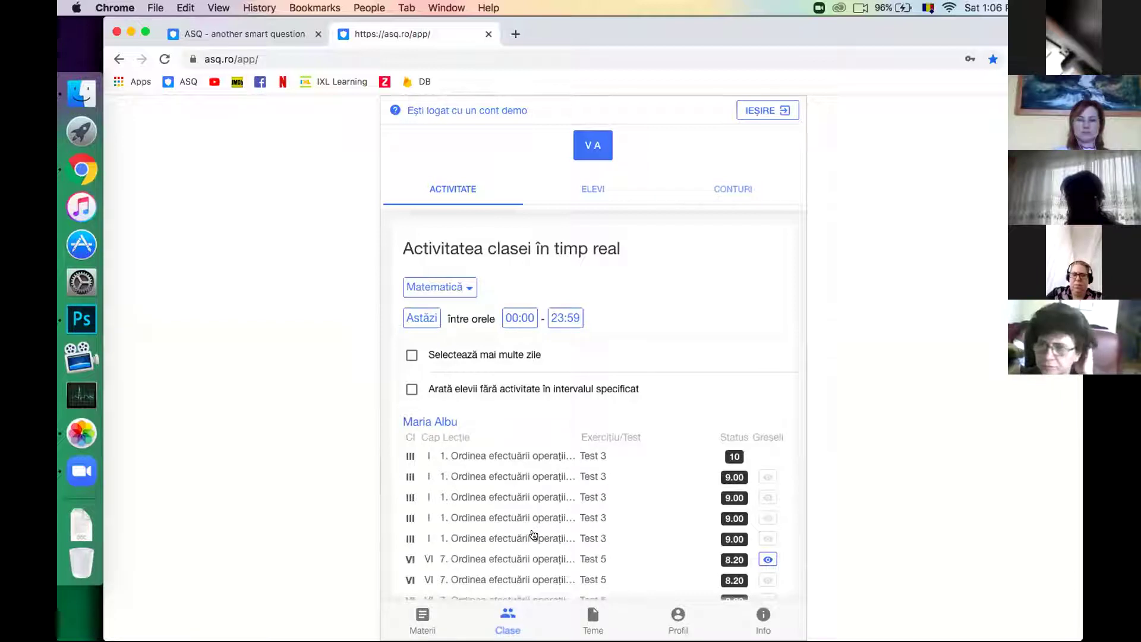
scroll(533, 534, "down", 3)
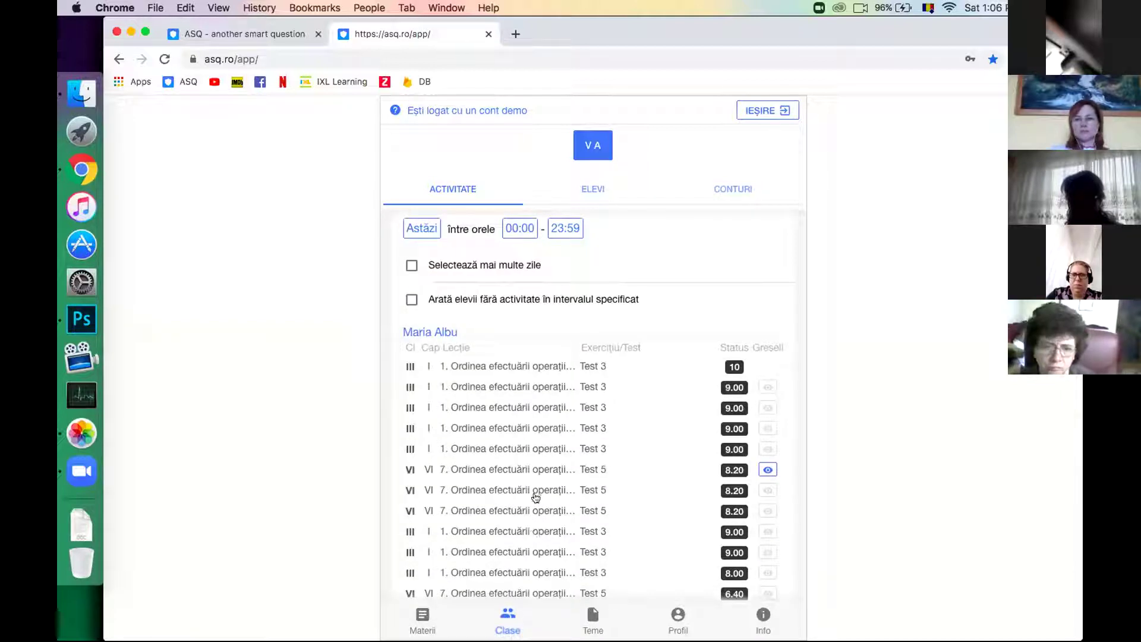
scroll(535, 500, "down", 2)
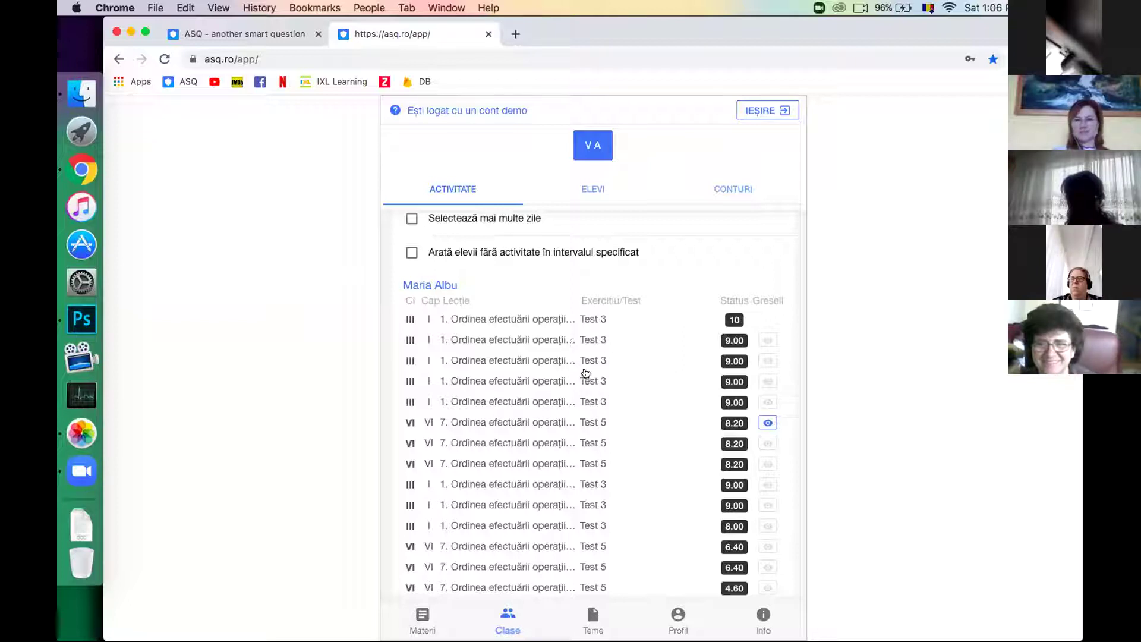
scroll(586, 372, "down", 10)
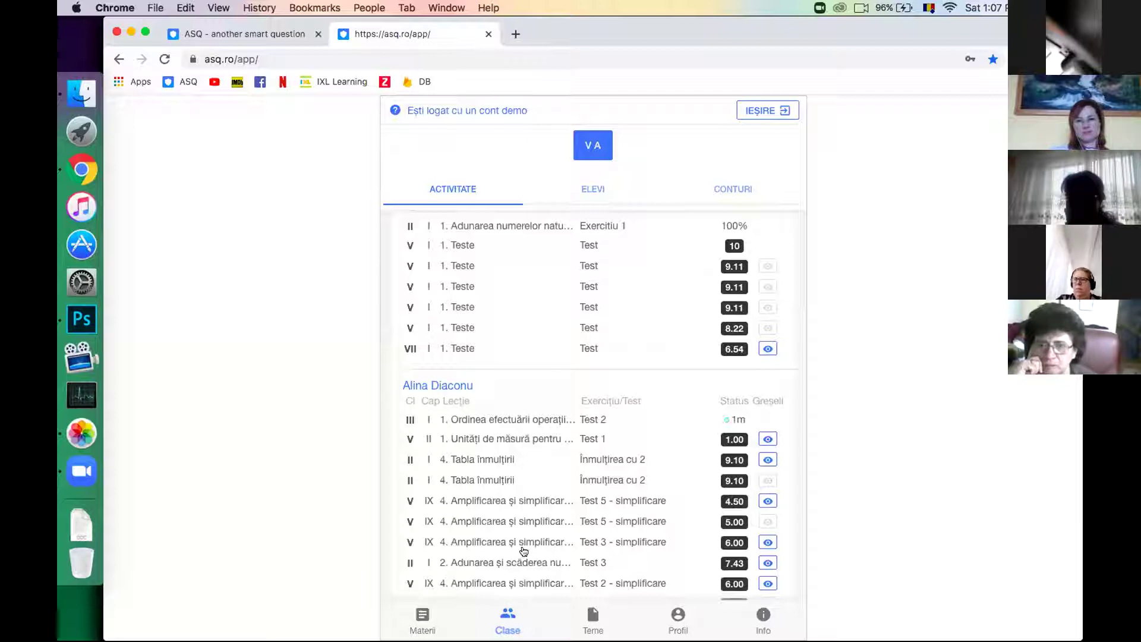
scroll(523, 551, "down", 1)
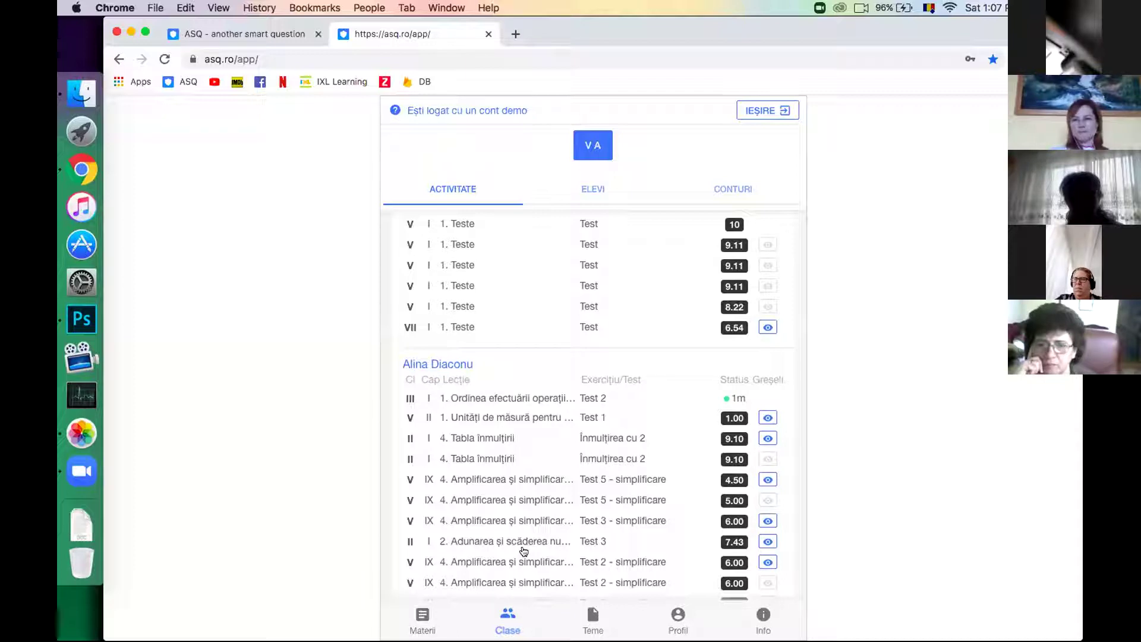
Review the student's wrong answers on the 1.00 test, close it, and switch to the Teme list
left_click(768, 418)
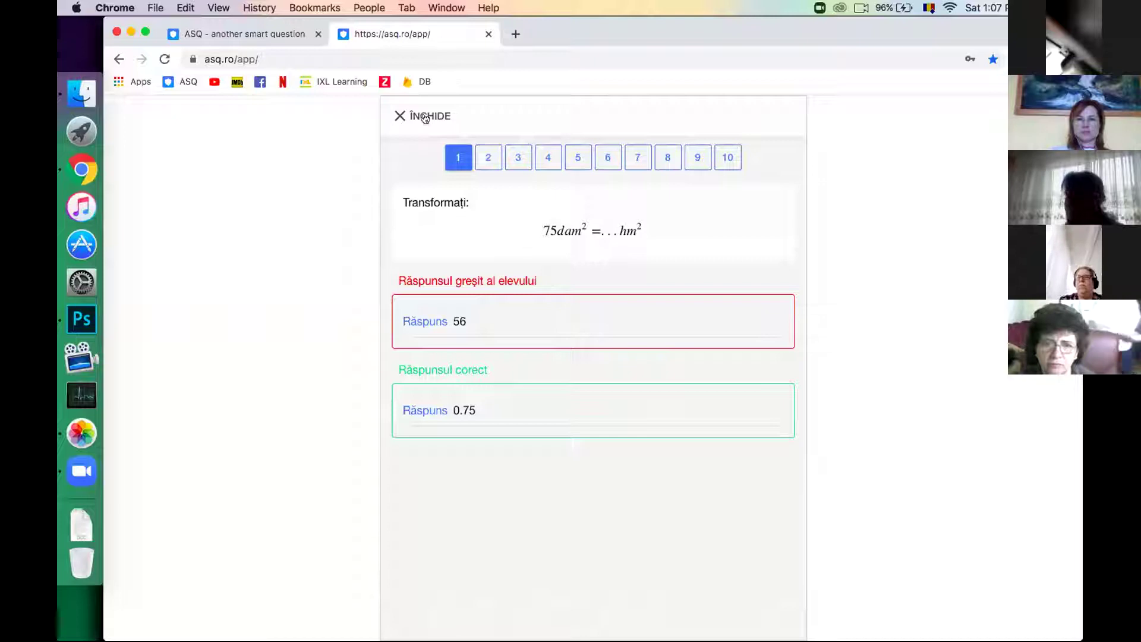
key("Escape")
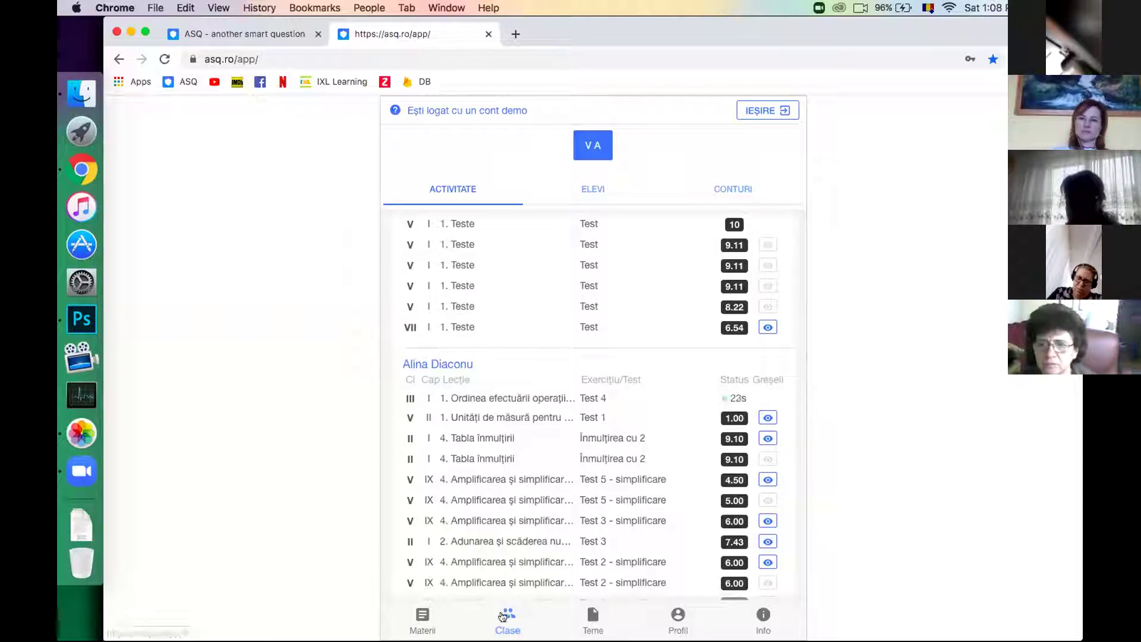
left_click(592, 621)
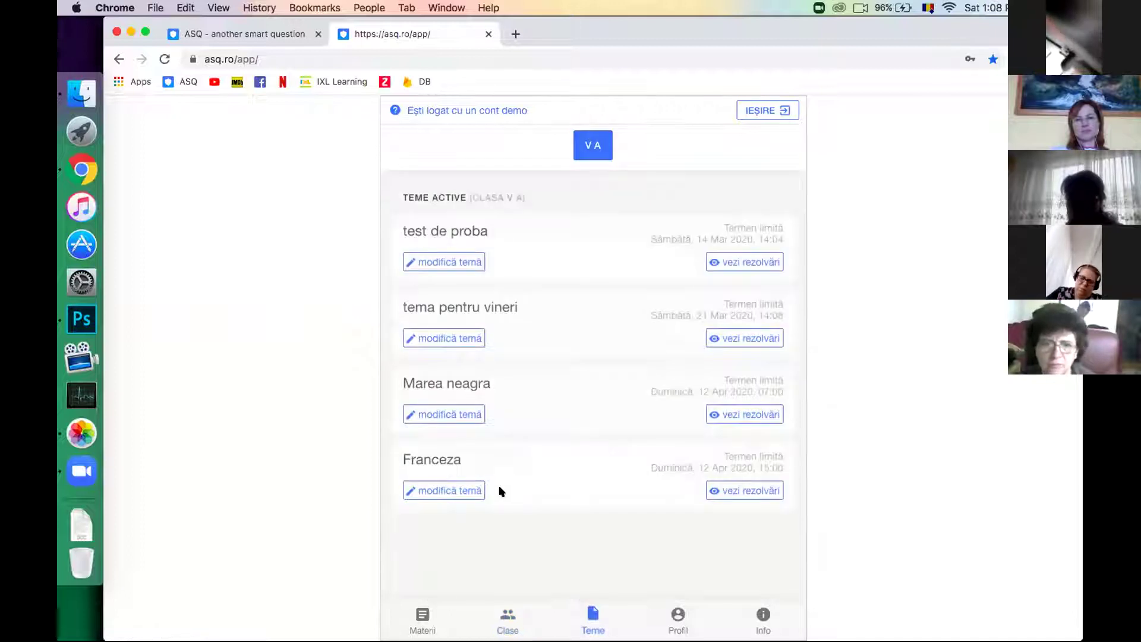
Return via Materii to the lesson page with Exercițiu 1–4 and Tests 1–3, and raise the volume
left_click(422, 619)
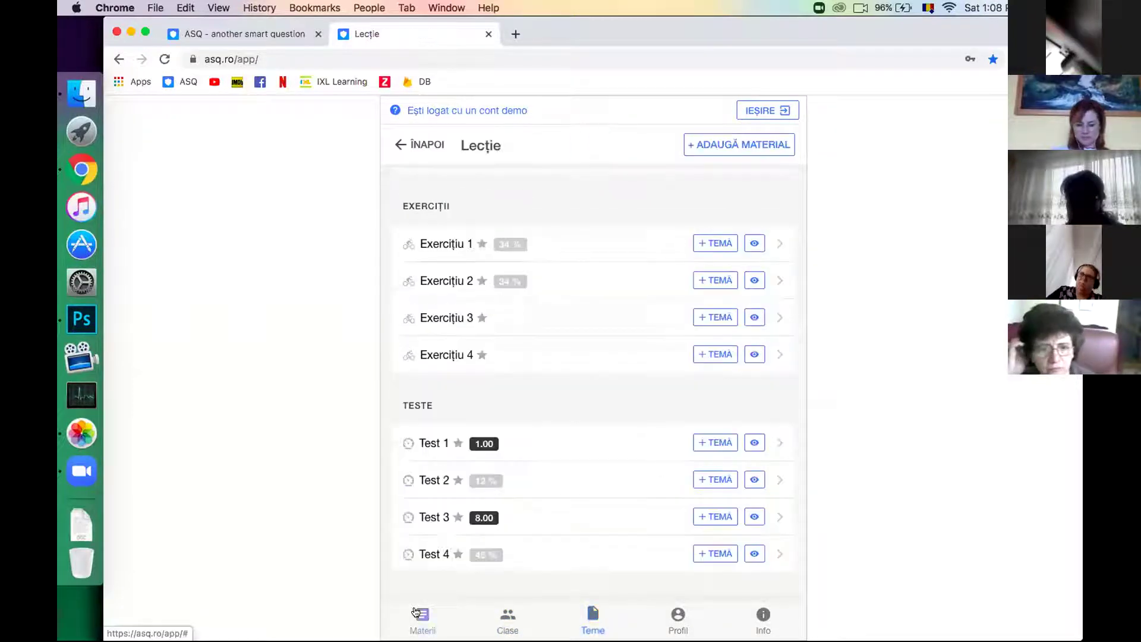
scroll(460, 540, "down", 1)
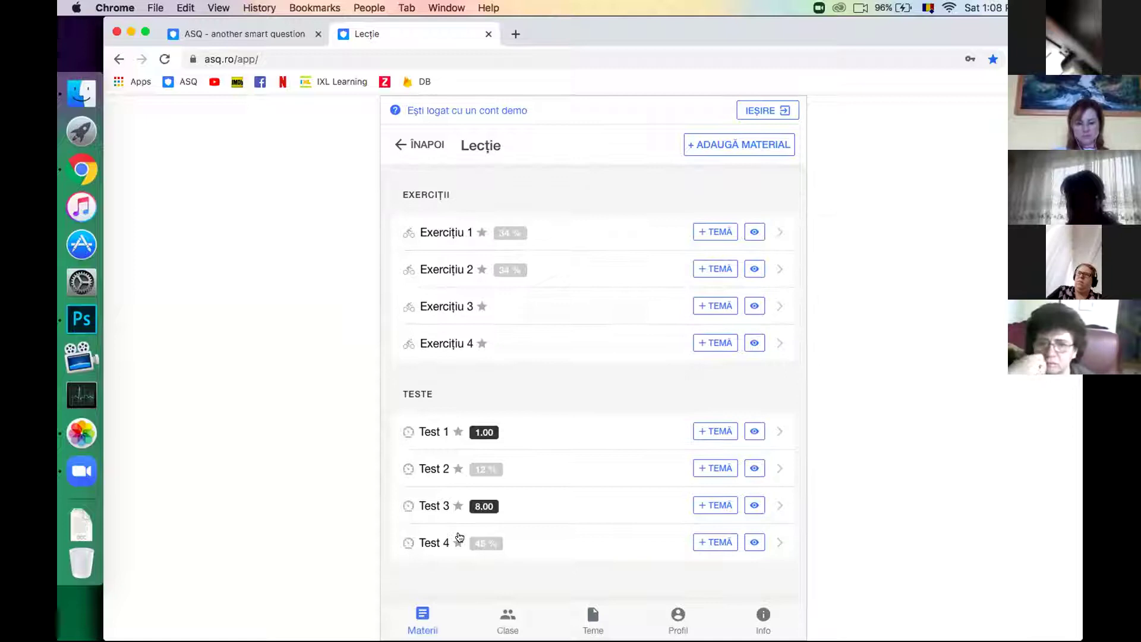
scroll(459, 537, "up", 5)
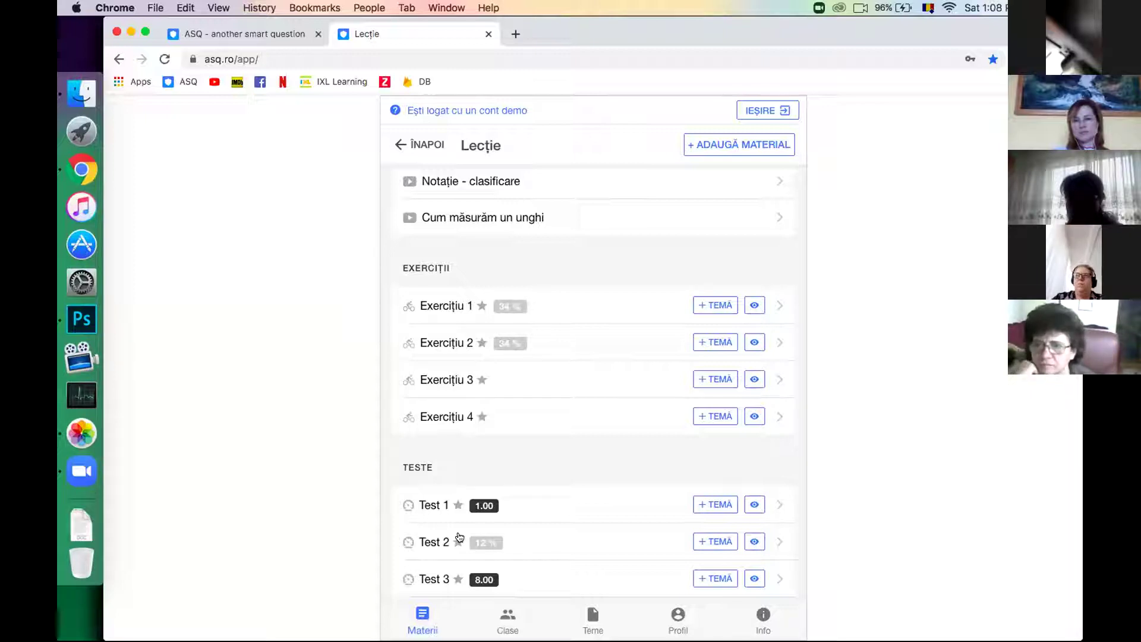
key("XF86AudioRaiseVolume")
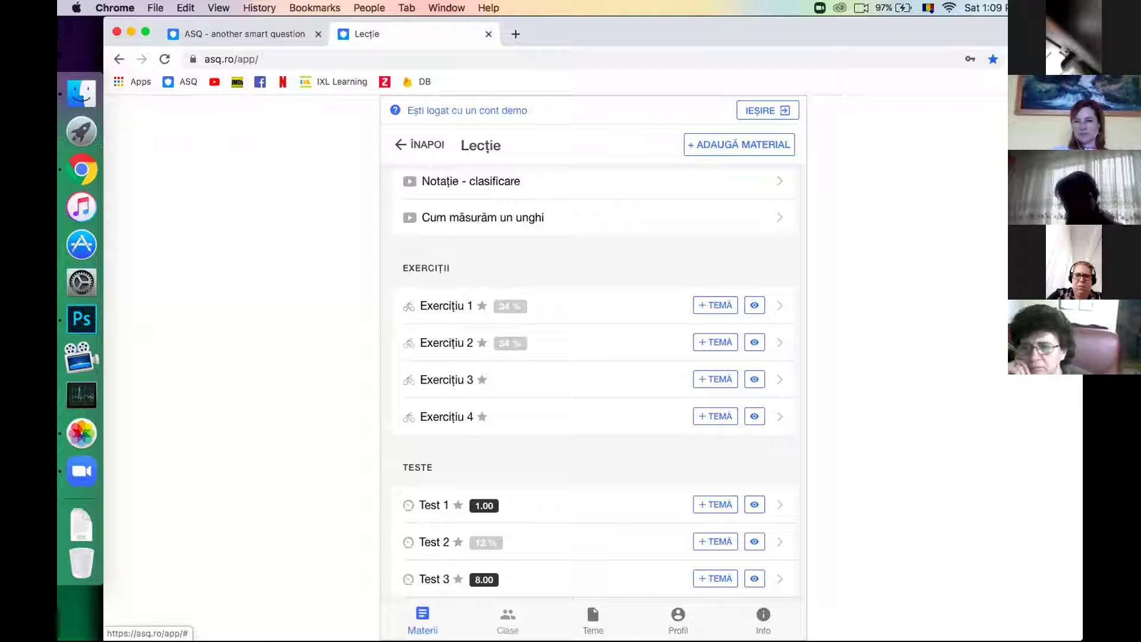
Show the Materii subject list, scroll through it, then return to the Clase activity overview
left_click(423, 618)
scroll(555, 294, "up", 2)
scroll(555, 297, "down", 2)
scroll(629, 356, "down", 5)
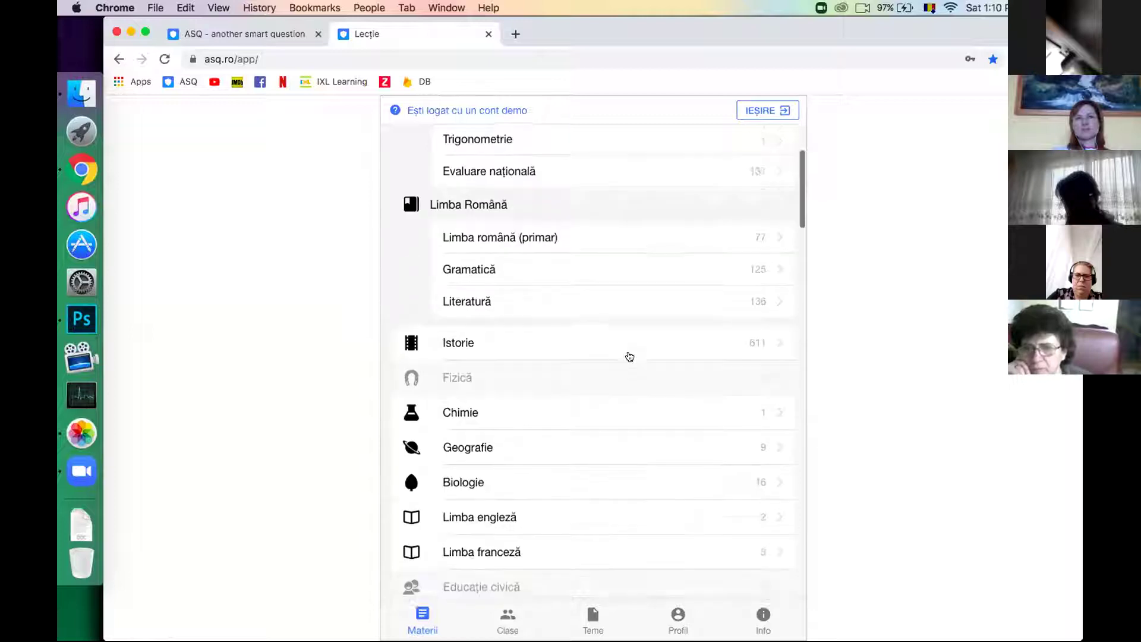
scroll(631, 441, "down", 2)
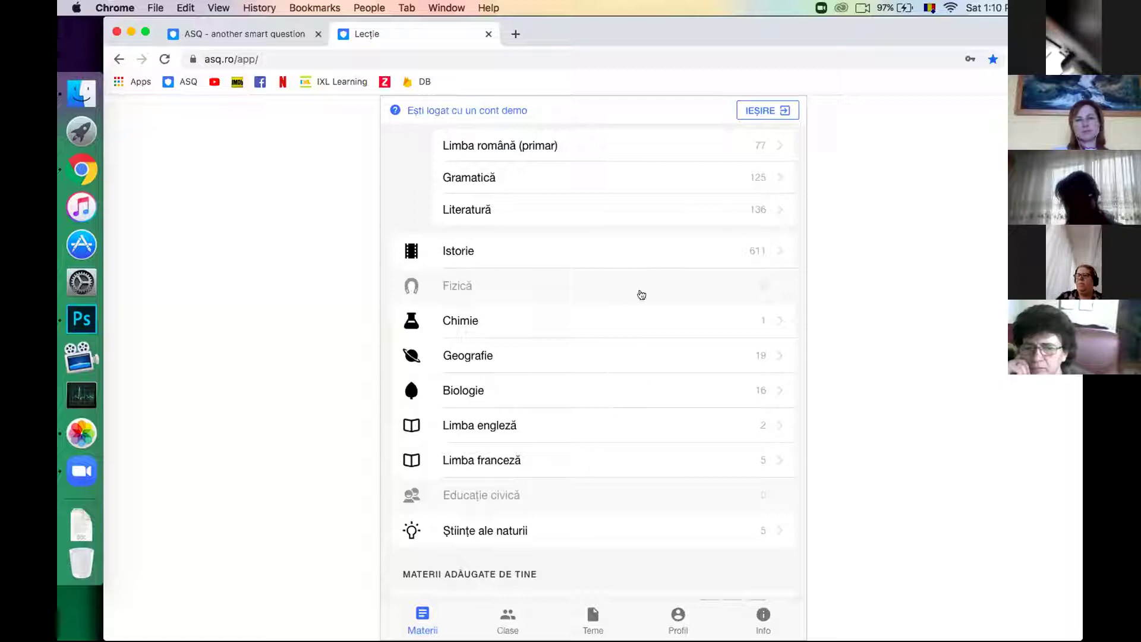
scroll(652, 364, "down", 2)
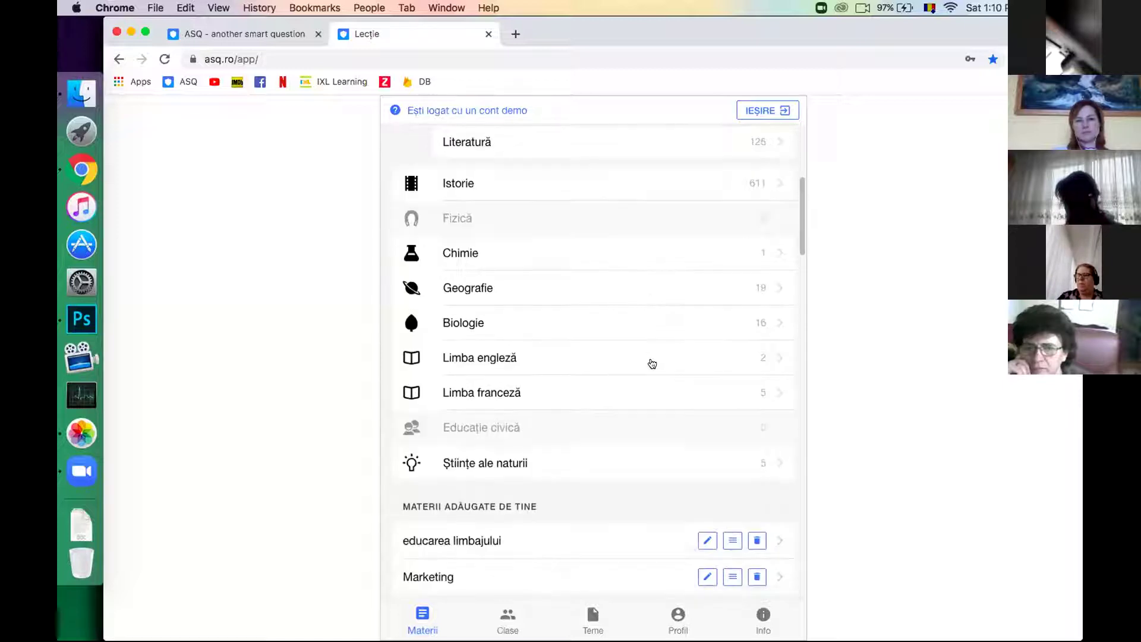
scroll(652, 364, "up", 5)
scroll(652, 363, "up", 2)
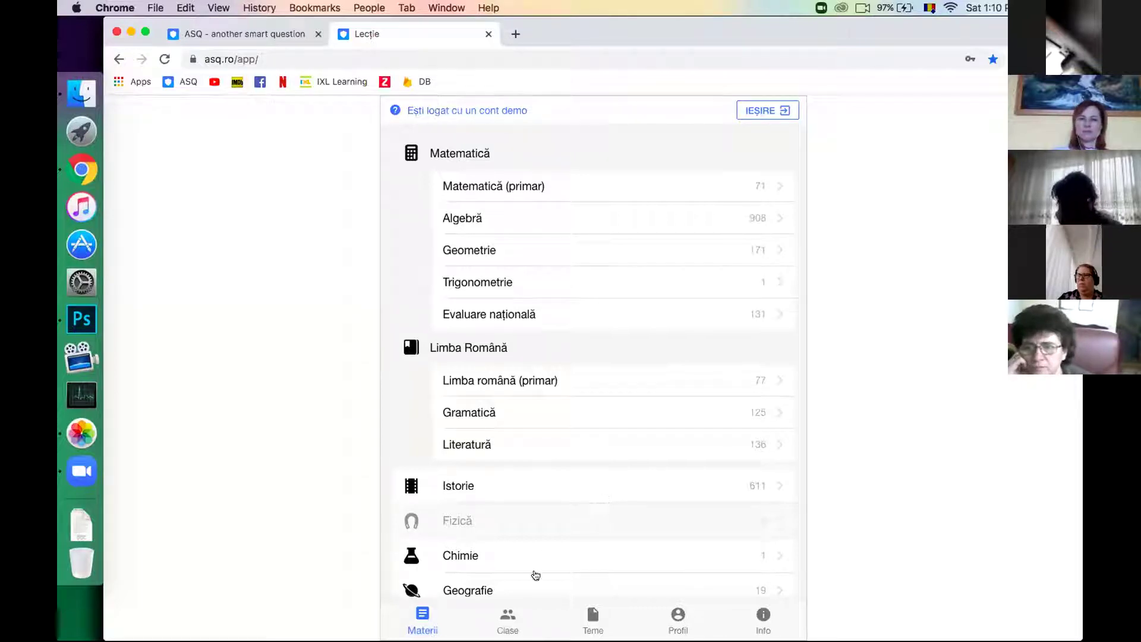
left_click(510, 619)
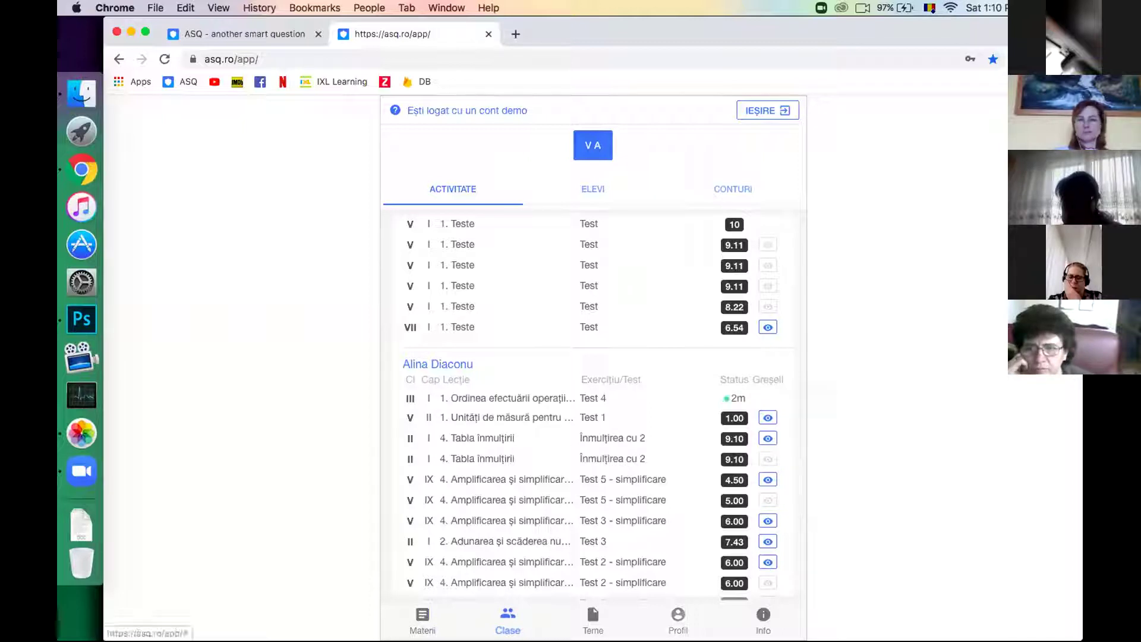
Browse class V A's self-joined student accounts, then return to the Materii subjects list
left_click(747, 189)
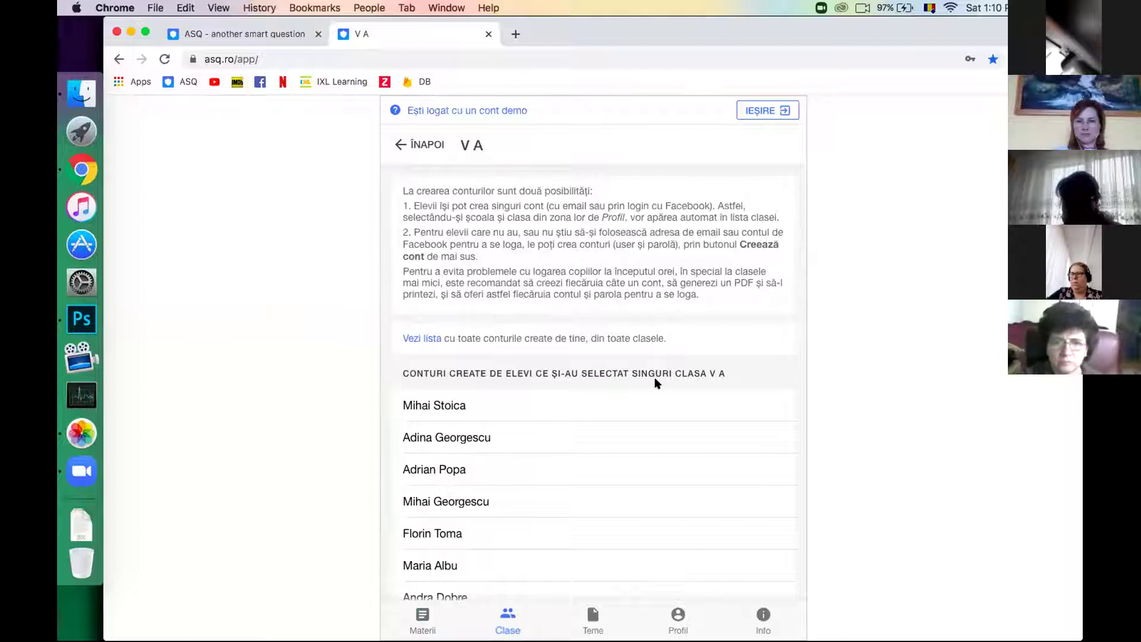
scroll(656, 382, "down", 3)
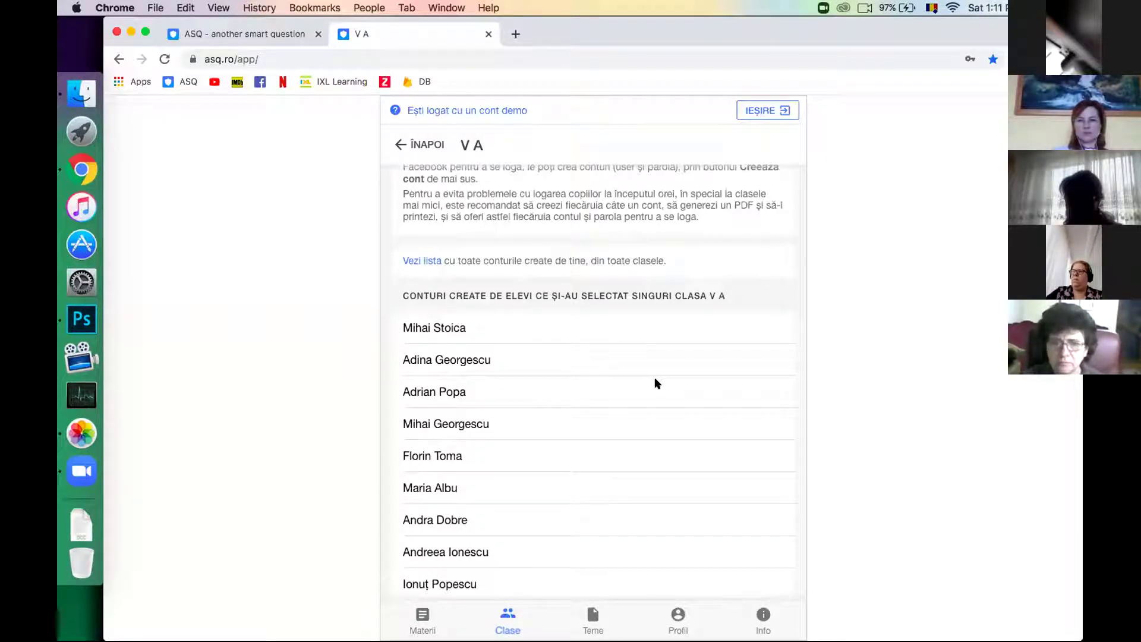
scroll(577, 438, "down", 5)
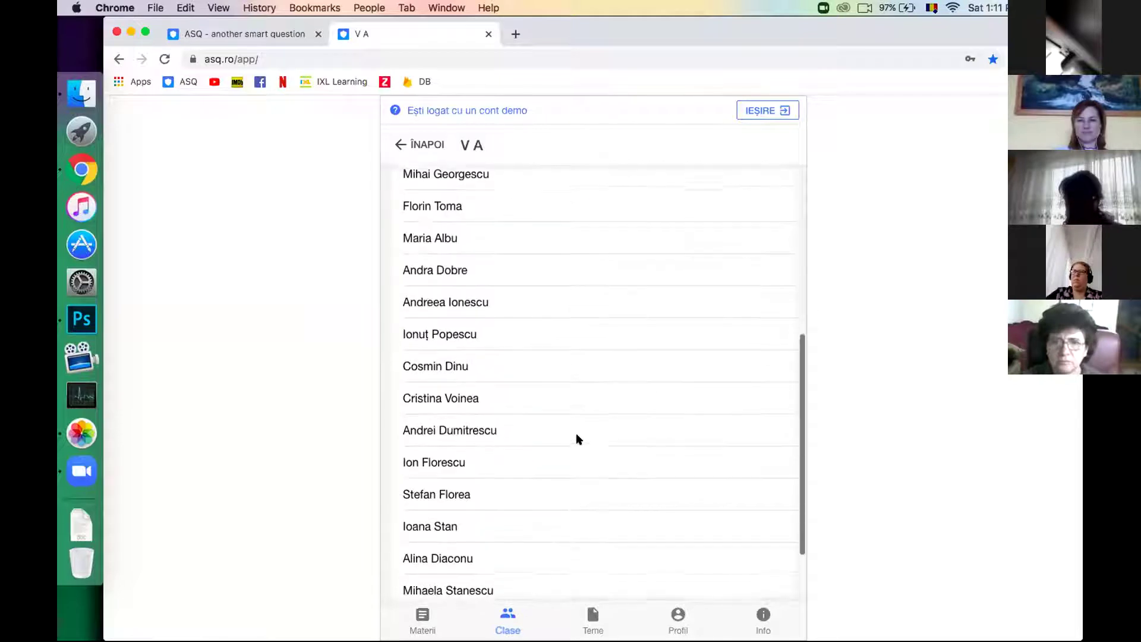
scroll(604, 396, "down", 2)
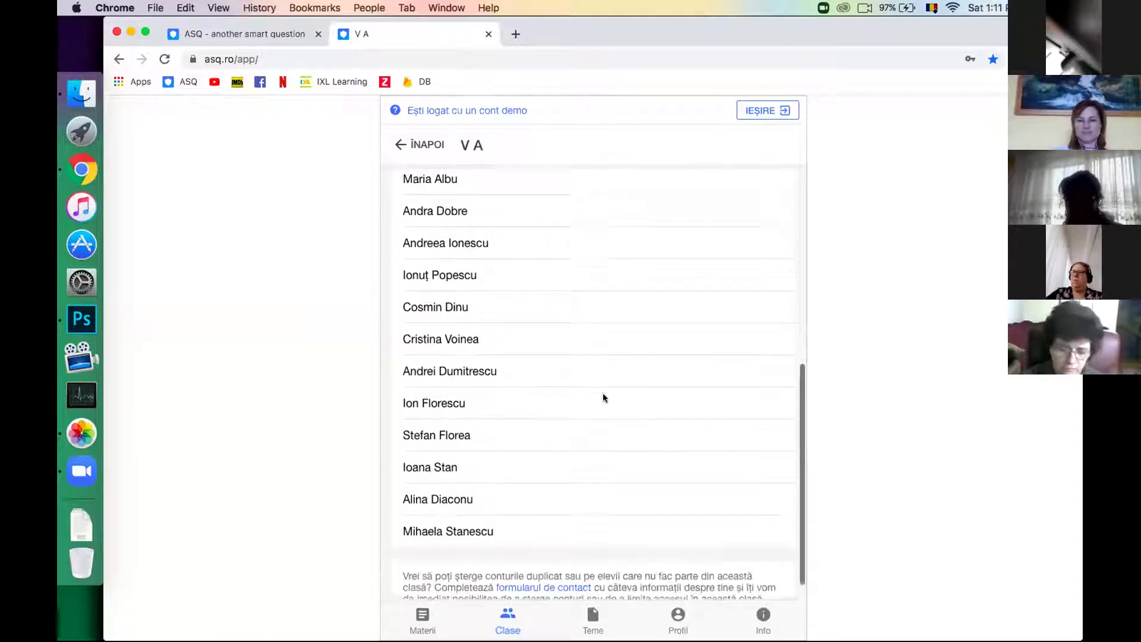
scroll(603, 397, "up", 6)
scroll(604, 397, "down", 8)
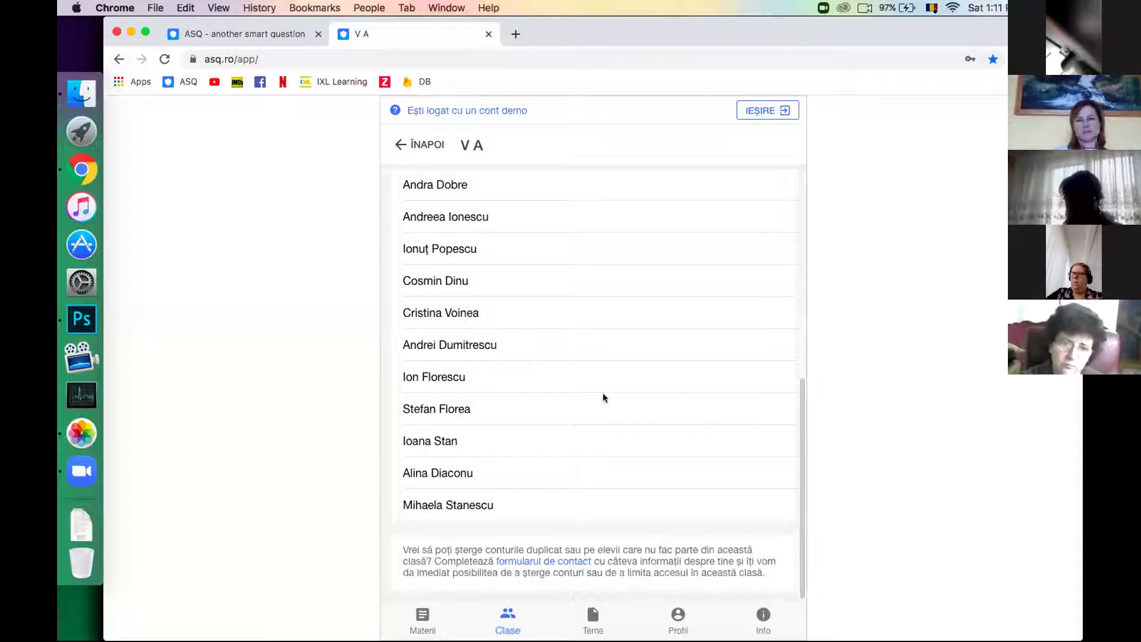
scroll(603, 394, "up", 7)
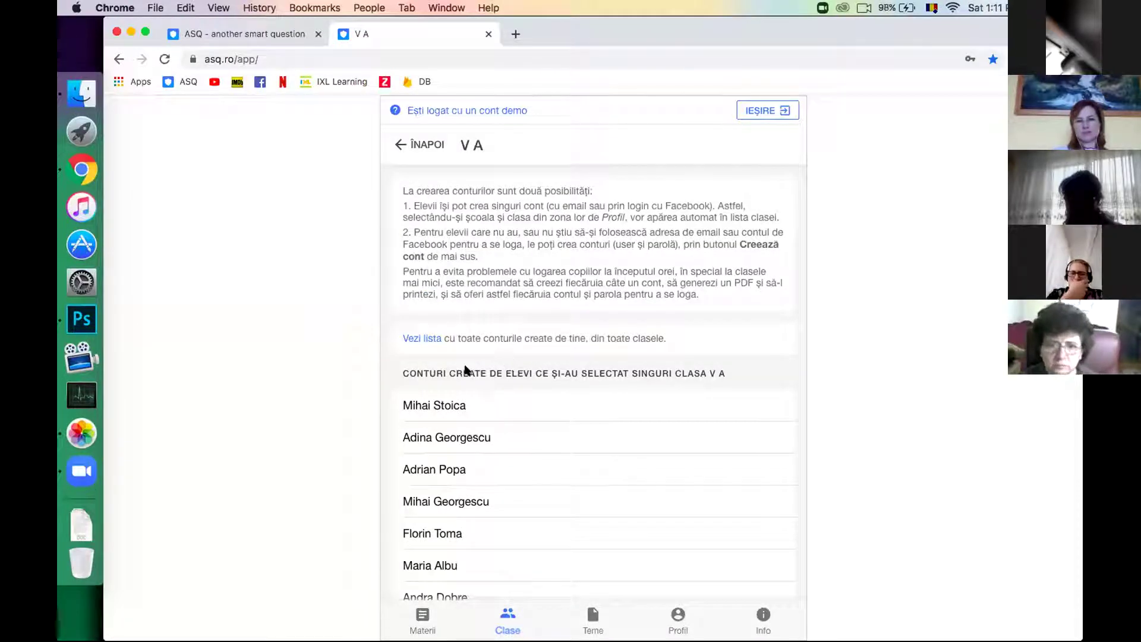
scroll(466, 372, "down", 1)
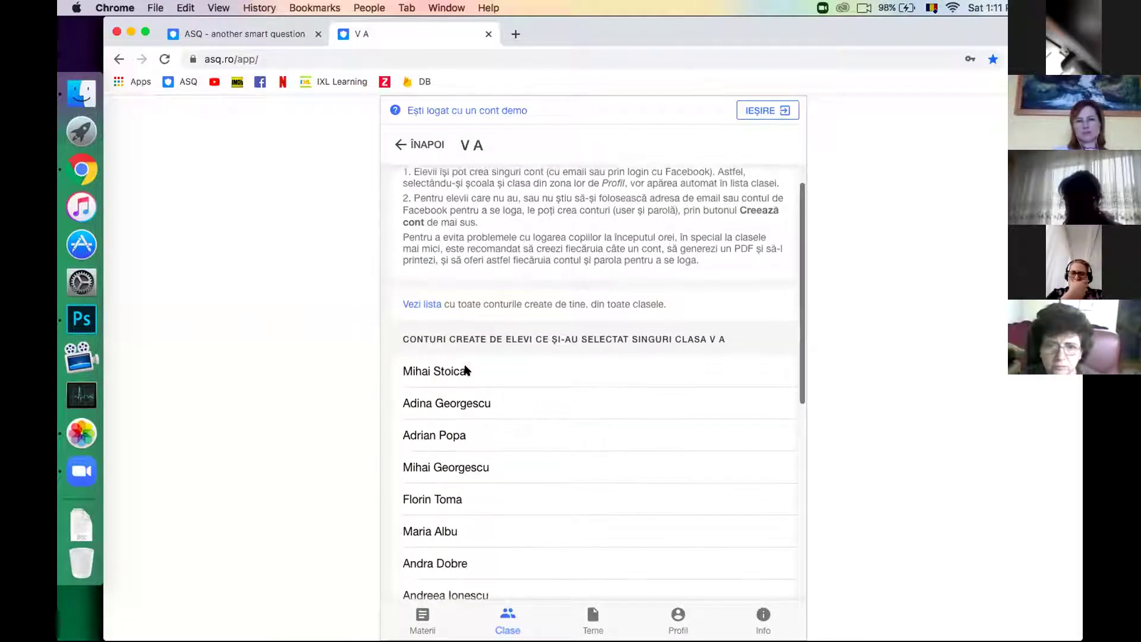
left_click(416, 605)
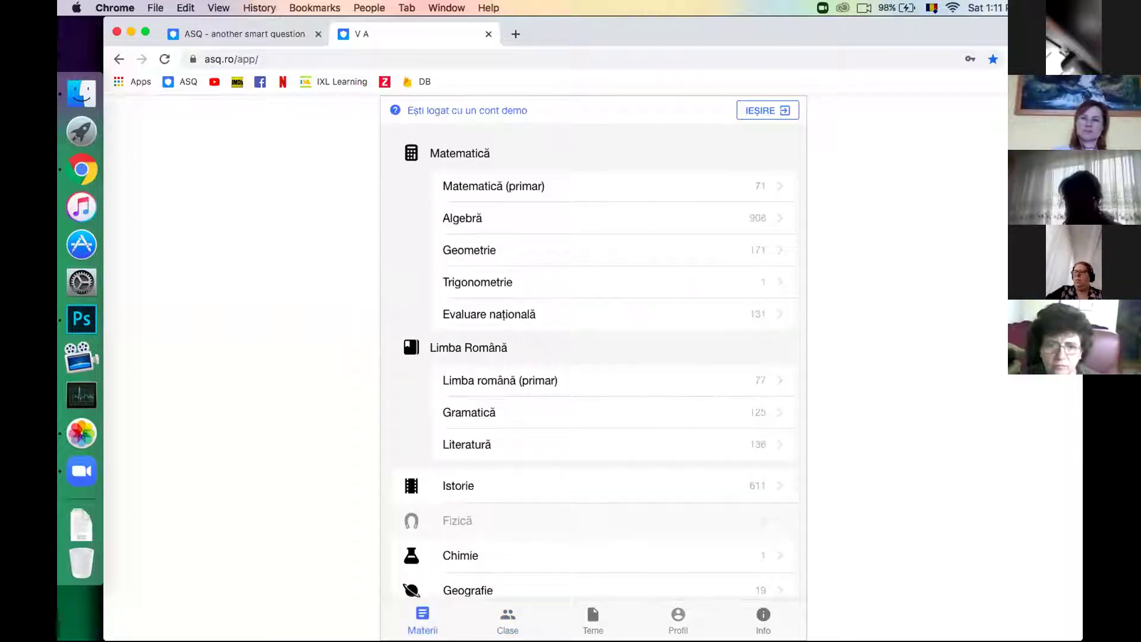
Log out of the demo account from Profil and choose LOGIN CU EMAIL
left_click(679, 618)
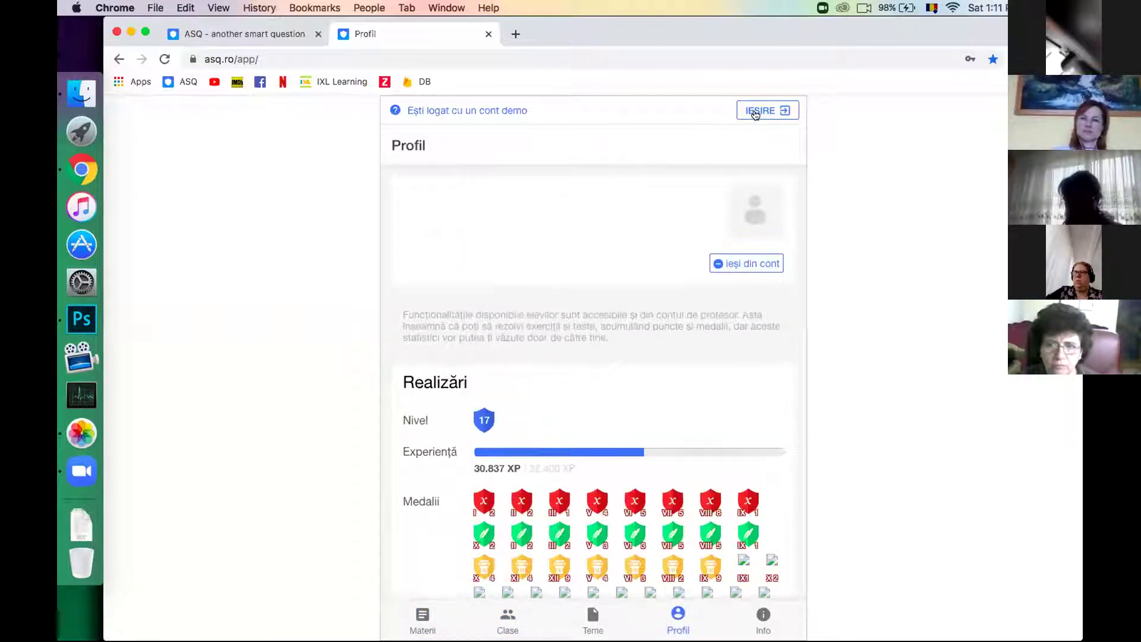
left_click(755, 114)
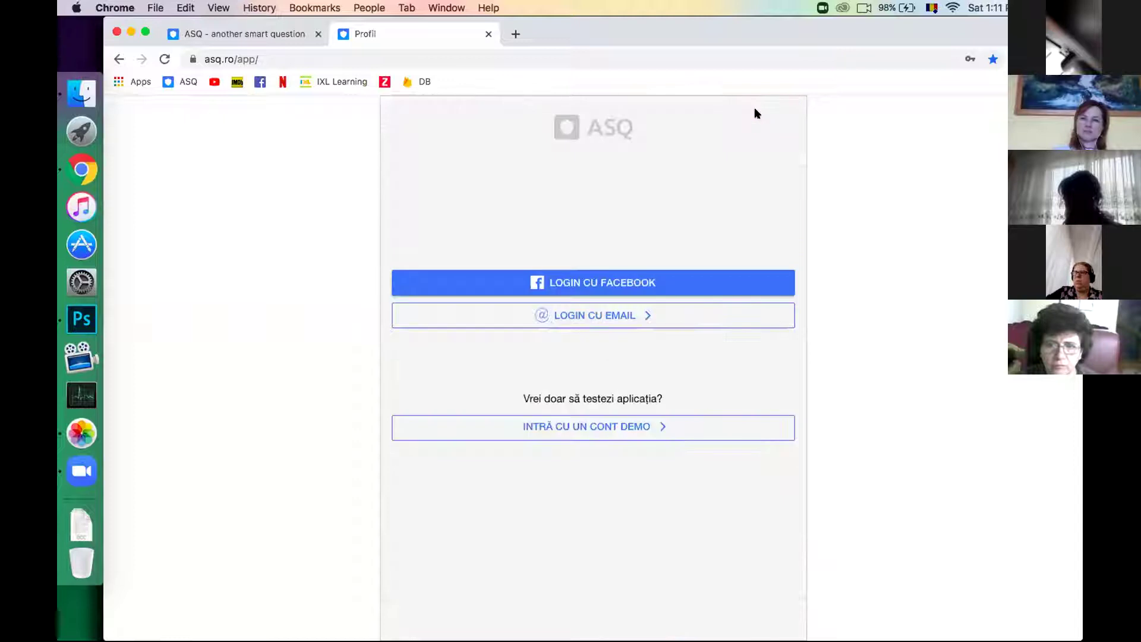
left_click(651, 314)
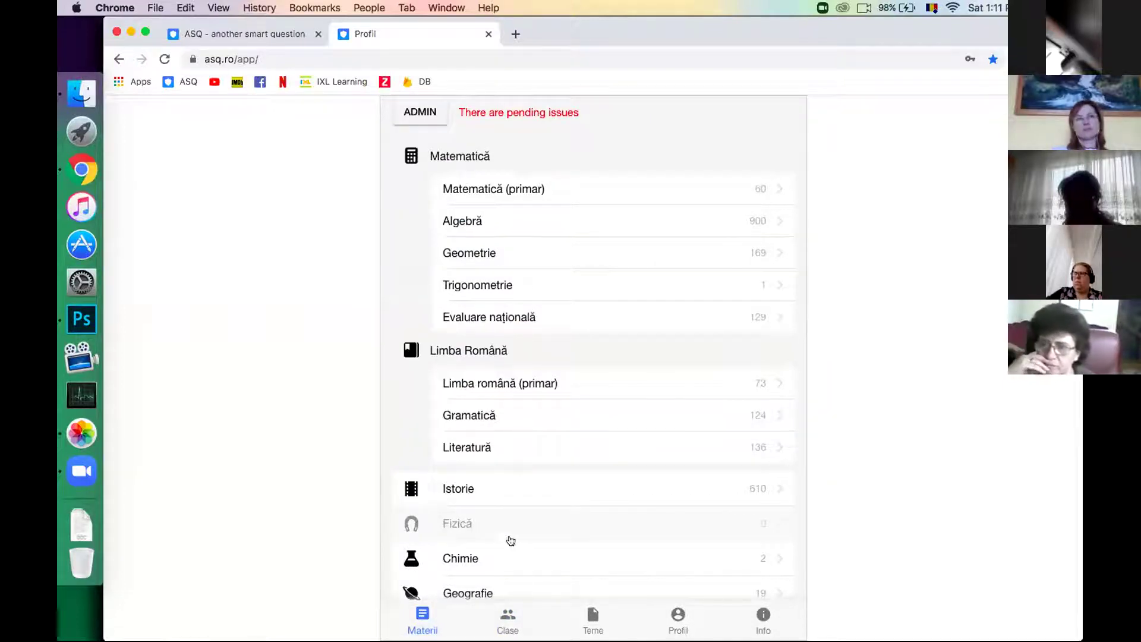
Open the student accounts list for class V from Clase
left_click(506, 613)
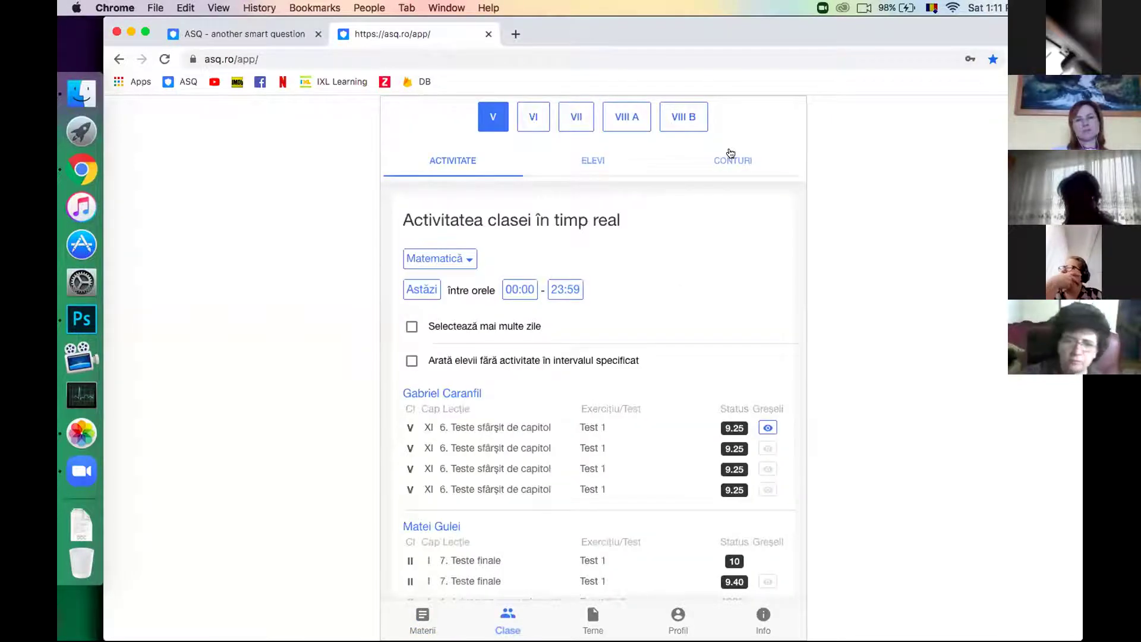
left_click(730, 155)
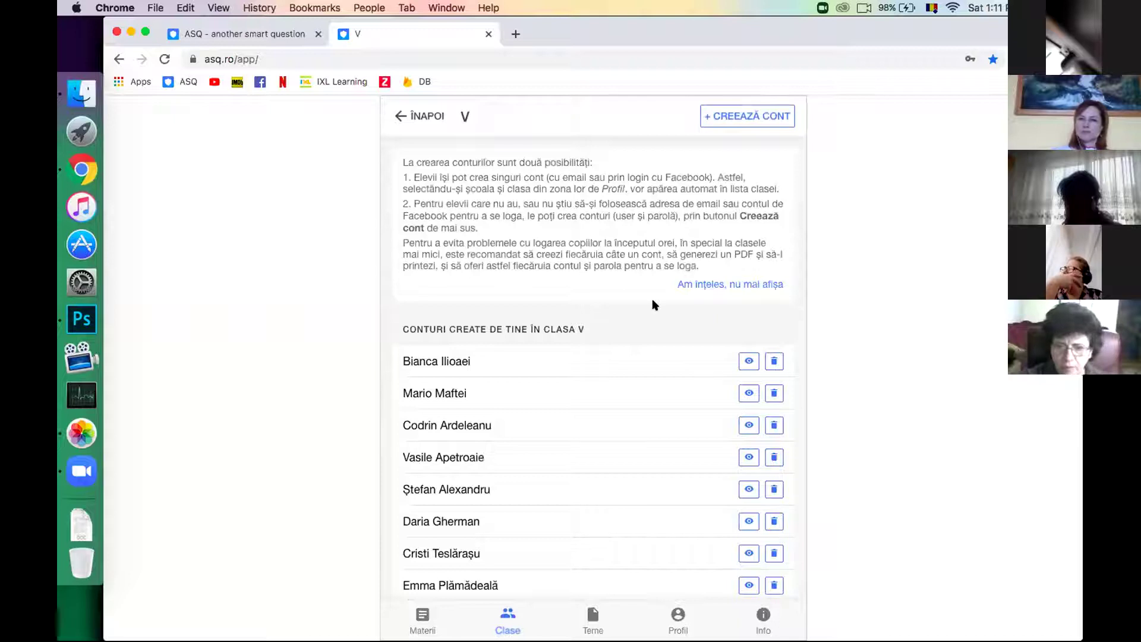
scroll(651, 299, "down", 5)
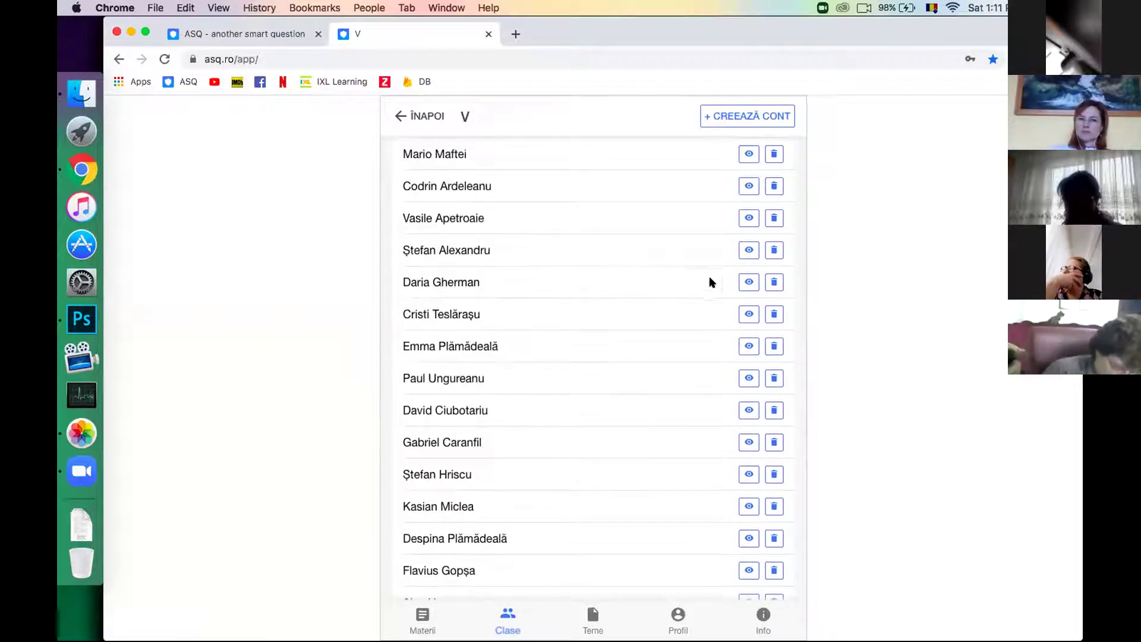
View one student's login email and password, browse to GENEREAZĂ PDF, then start a new student account
left_click(745, 284)
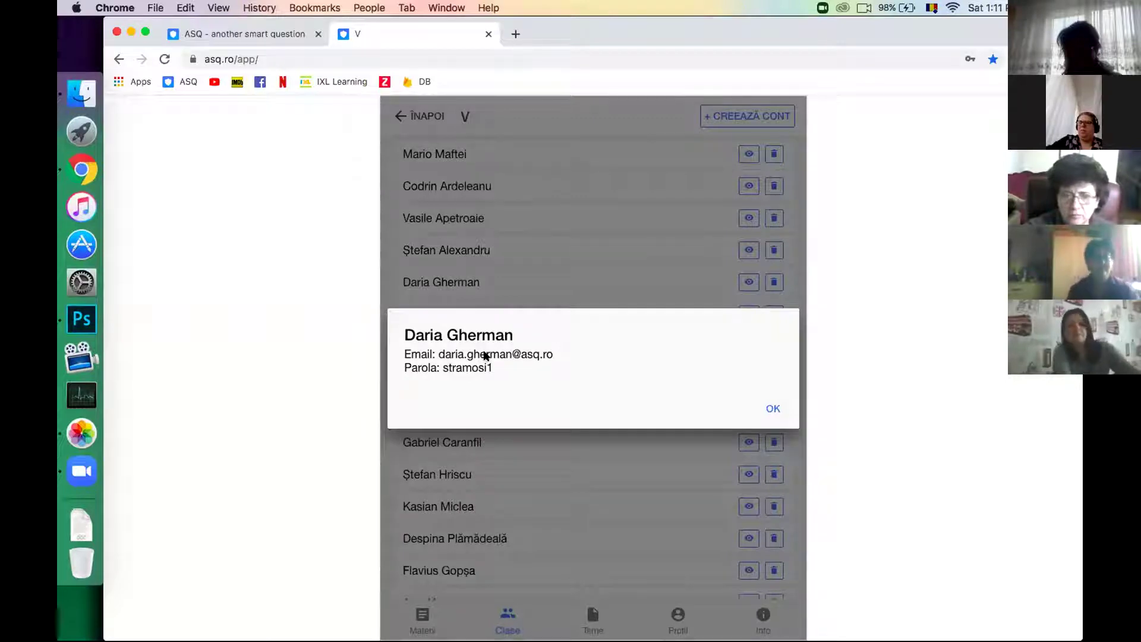
left_click(768, 408)
scroll(644, 471, "down", 5)
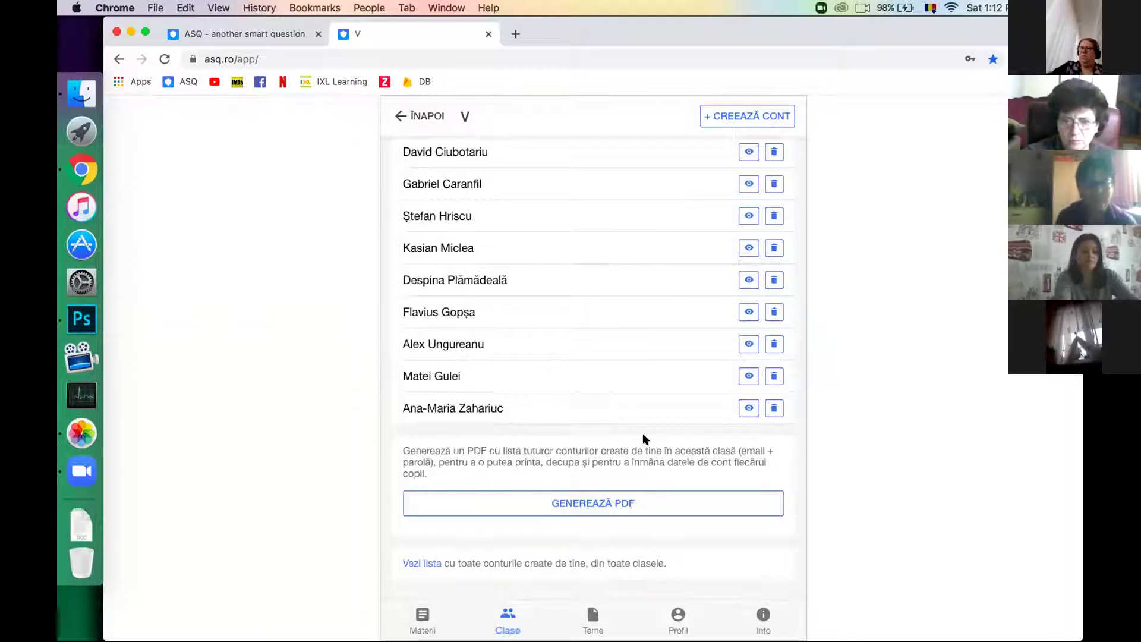
scroll(643, 436, "down", 2)
scroll(643, 439, "up", 8)
scroll(643, 439, "down", 8)
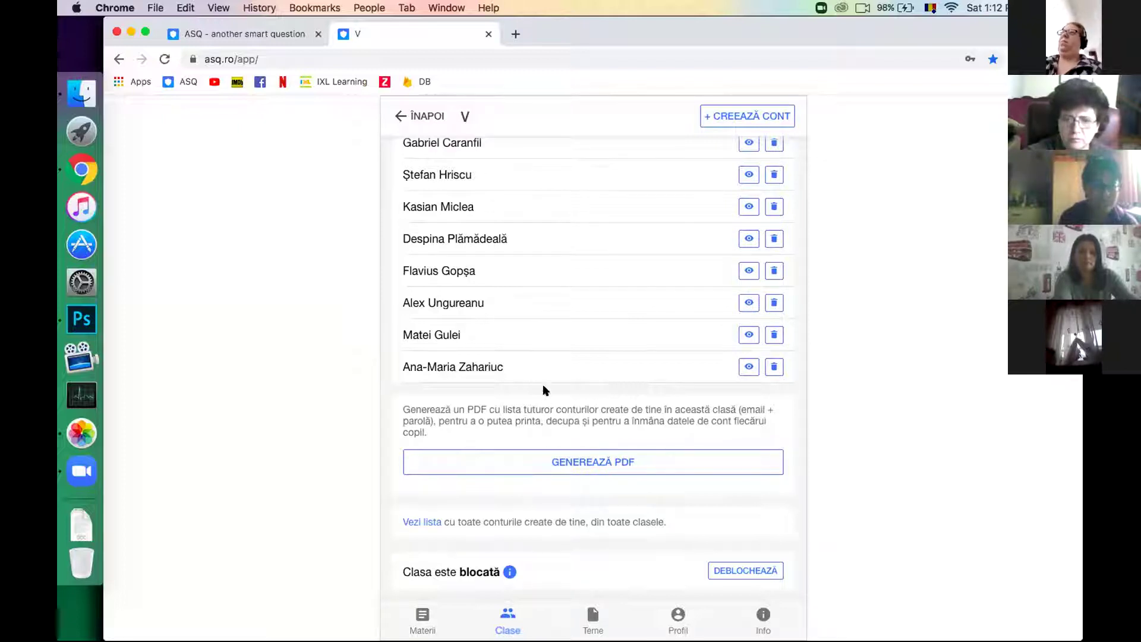
scroll(544, 384, "up", 1)
scroll(543, 385, "up", 9)
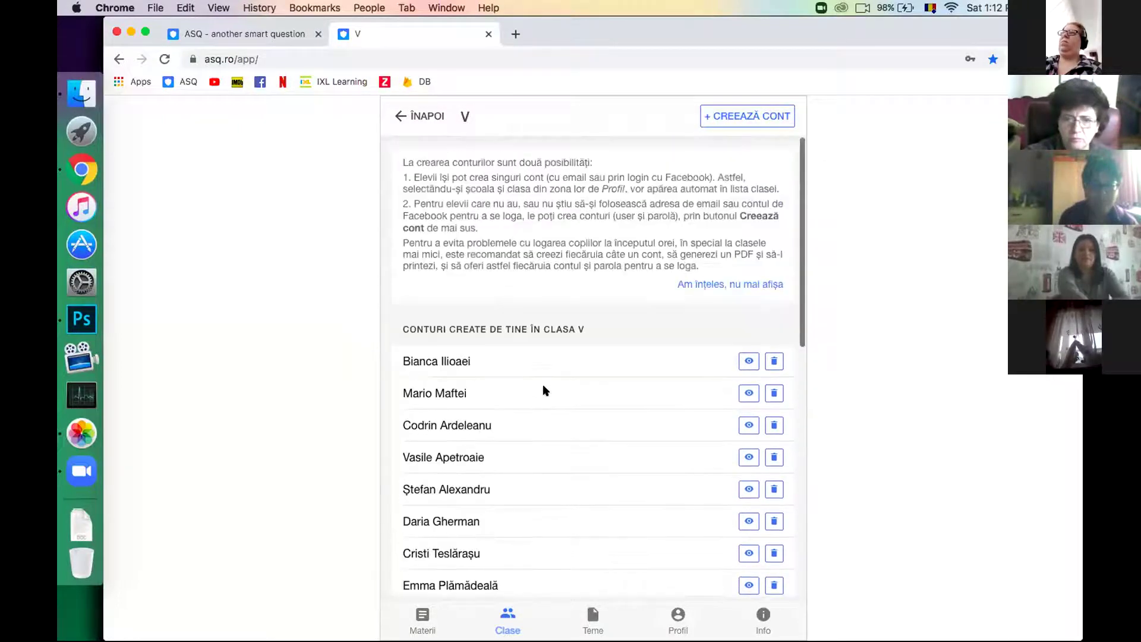
left_click(731, 115)
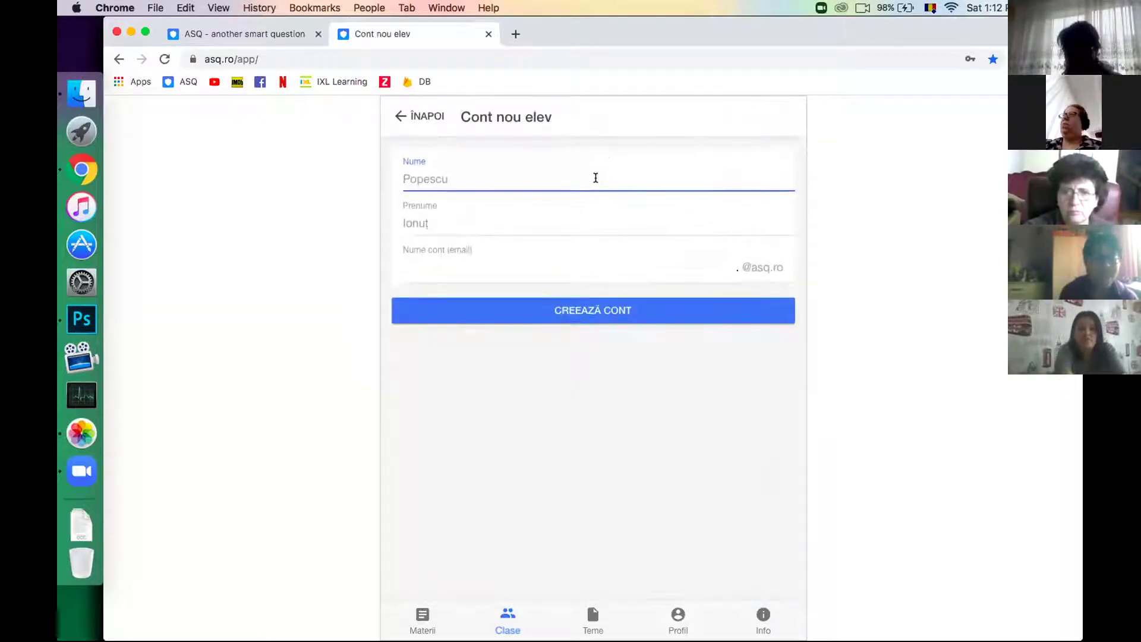
Enter the student's surname and first name and create the new account
left_click(584, 218)
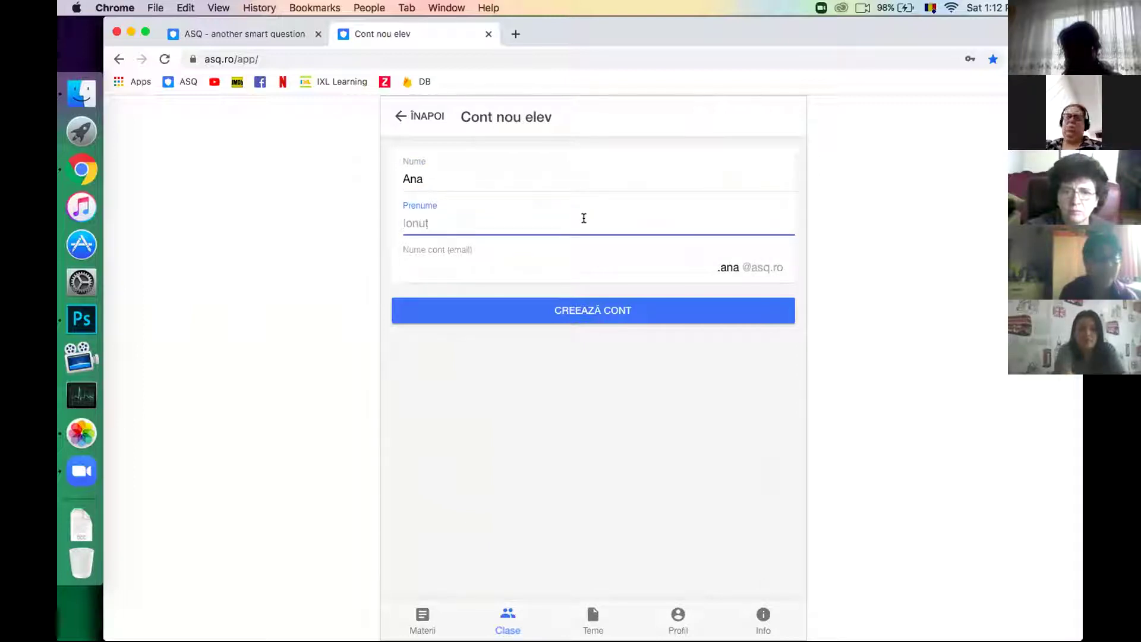
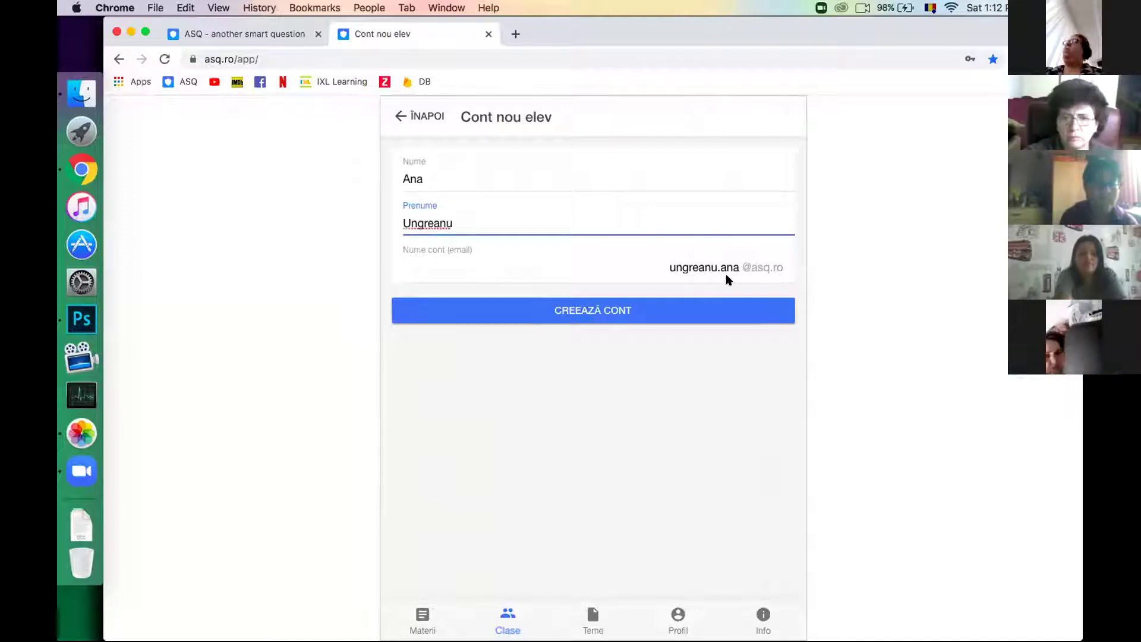
left_click(702, 315)
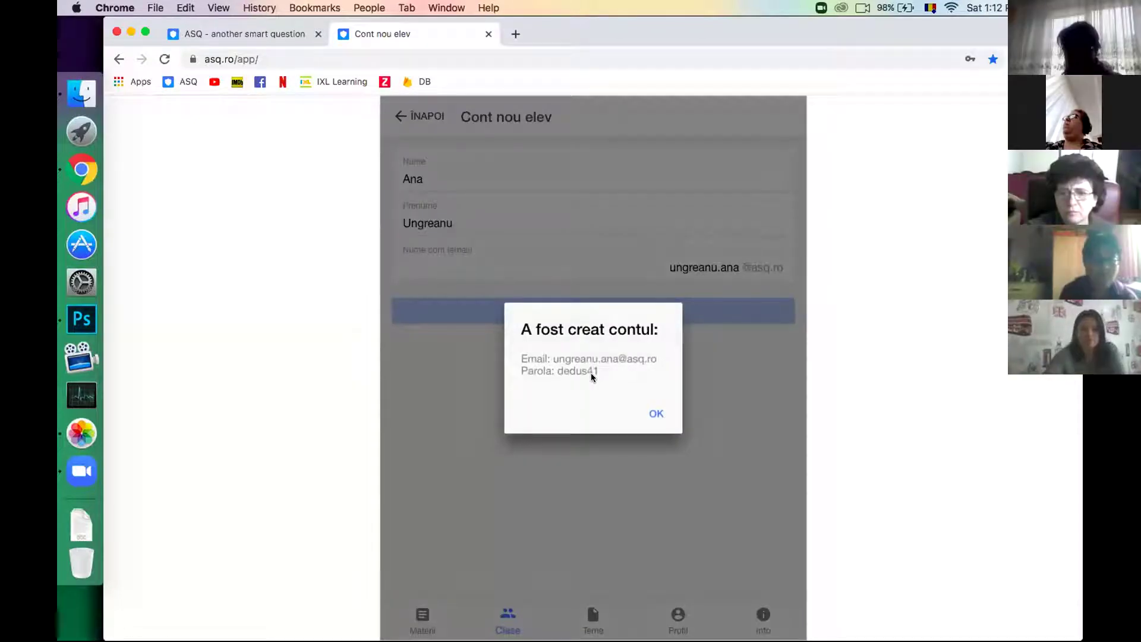
Dismiss the account-created notice and delete the new student from class V, confirming with DA
left_click(656, 413)
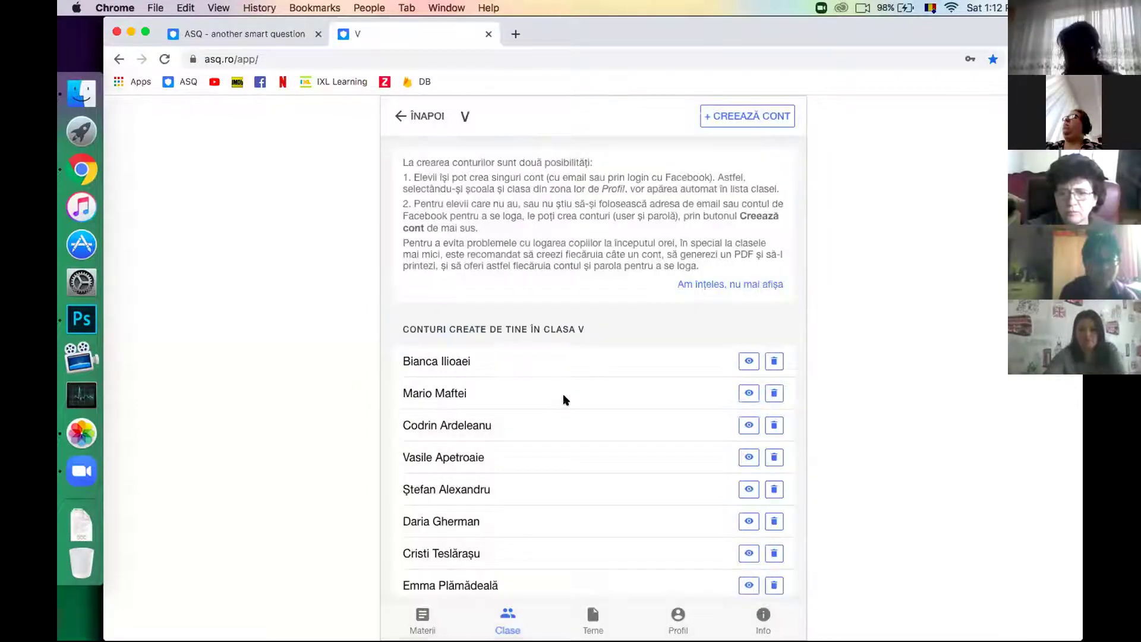
scroll(563, 397, "down", 5)
scroll(564, 399, "down", 3)
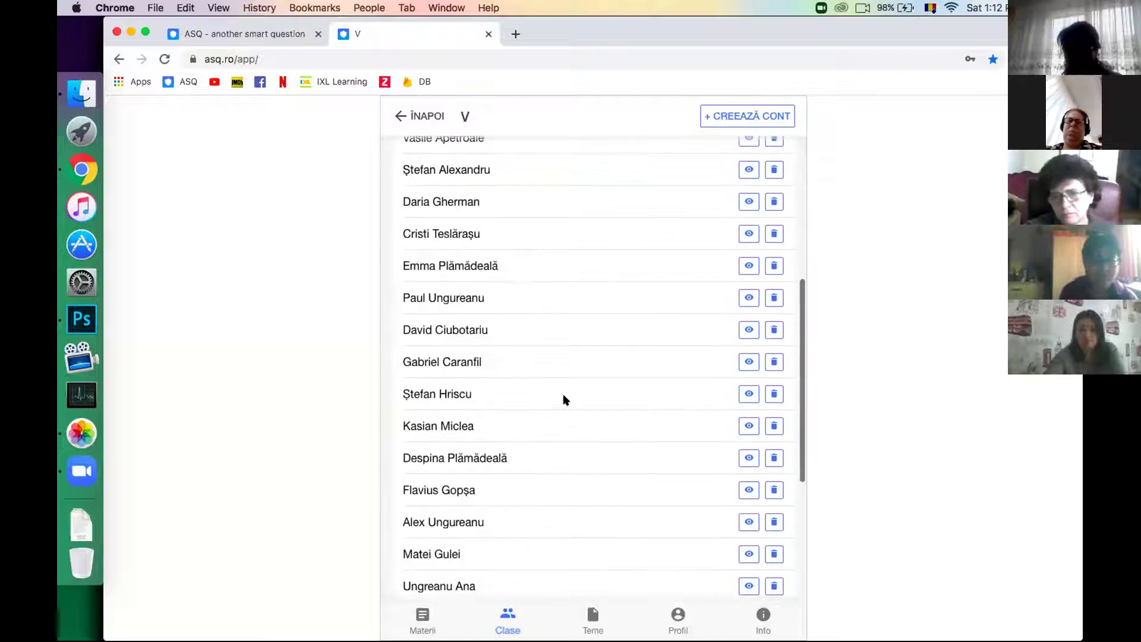
left_click(774, 521)
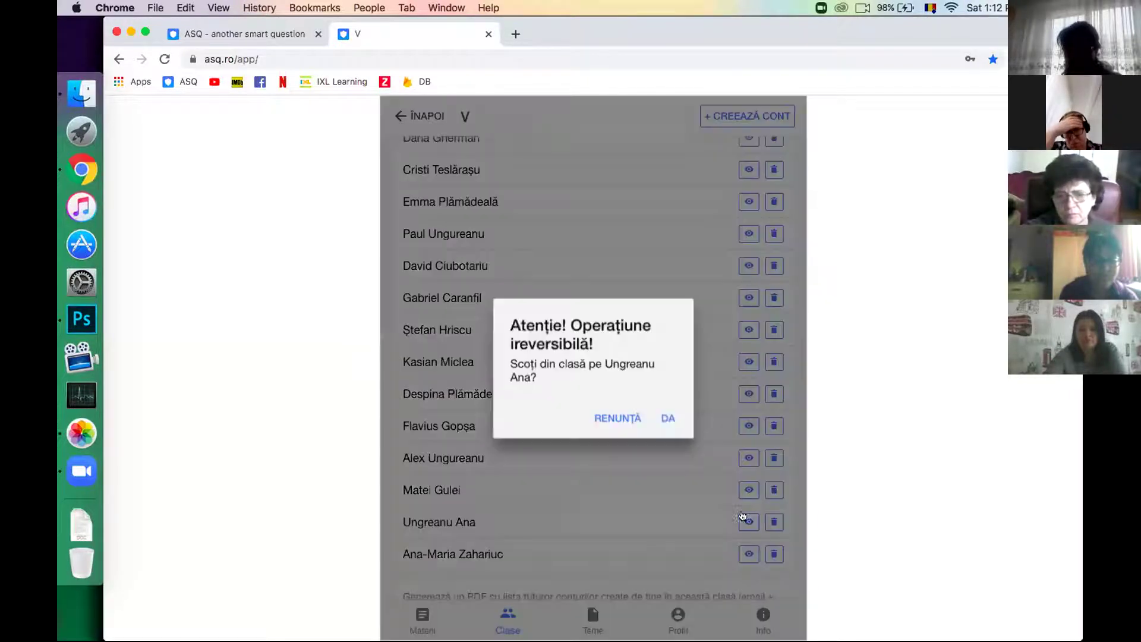
left_click(663, 417)
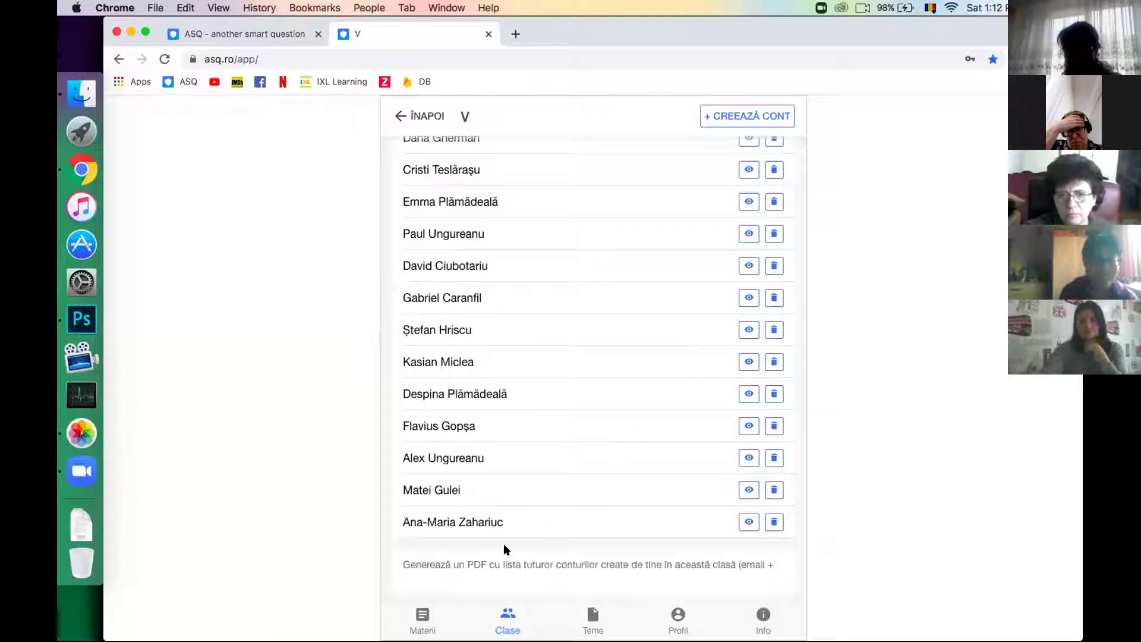
scroll(472, 483, "down", 3)
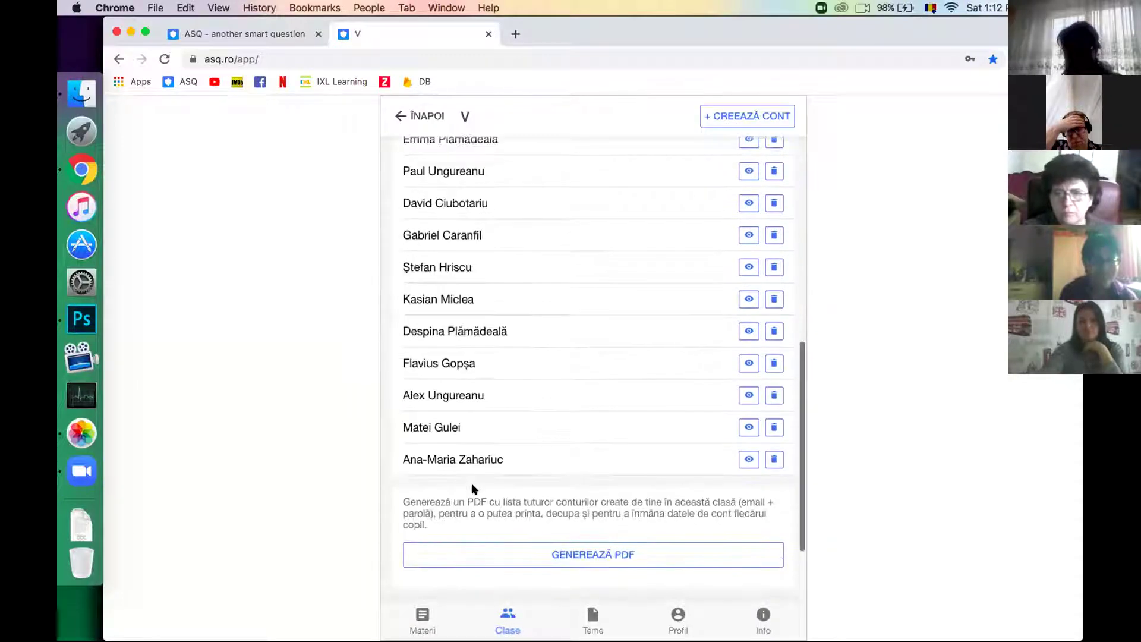
scroll(472, 484, "up", 10)
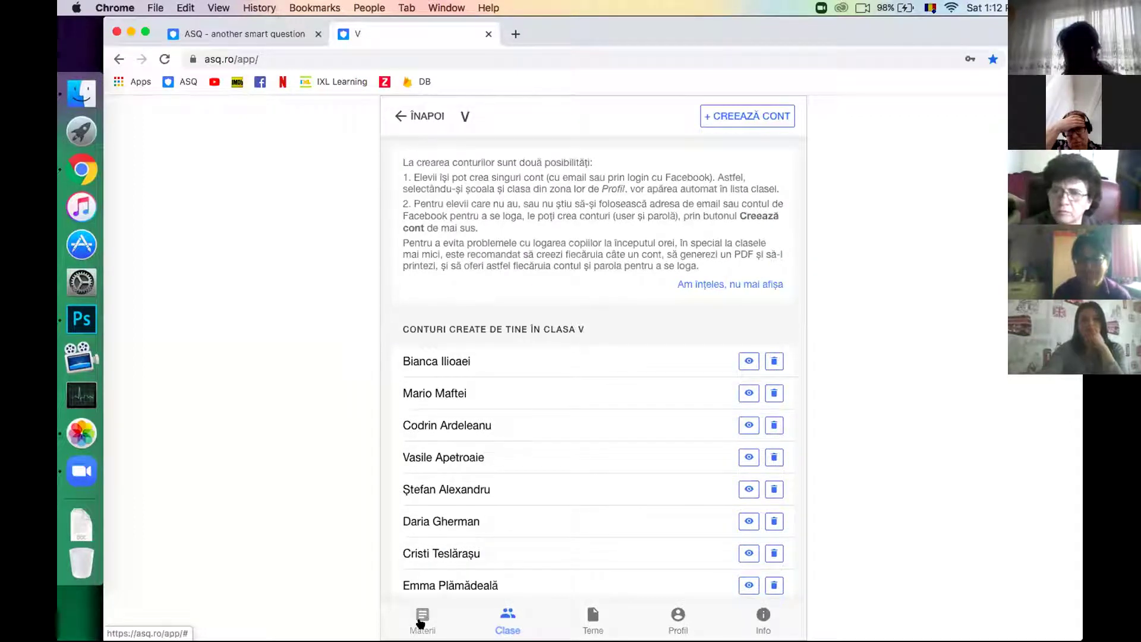
Switch to Materii and scroll the subjects down to Biologie, Limba franceză and Științe ale naturii
left_click(421, 623)
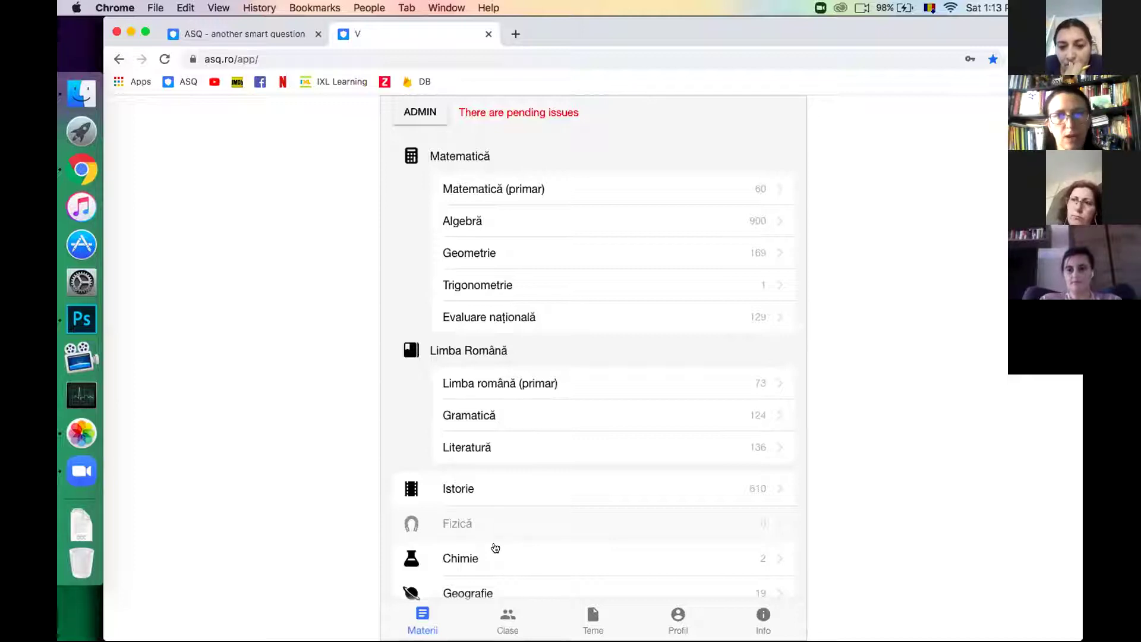
scroll(495, 547, "down", 6)
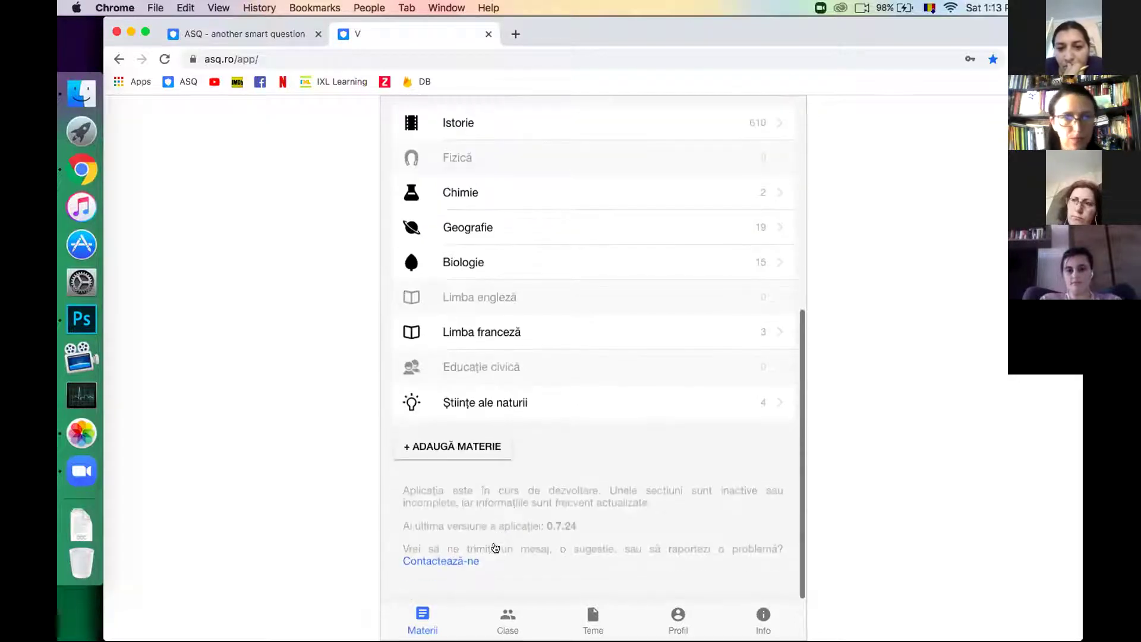
scroll(496, 546, "up", 2)
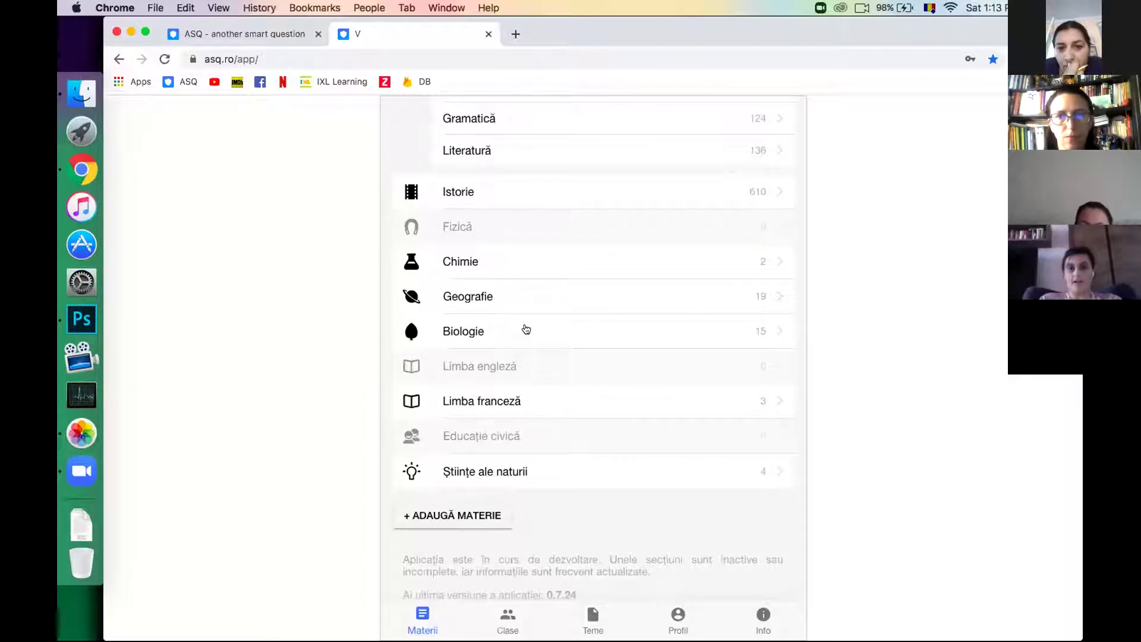
scroll(525, 328, "up", 8)
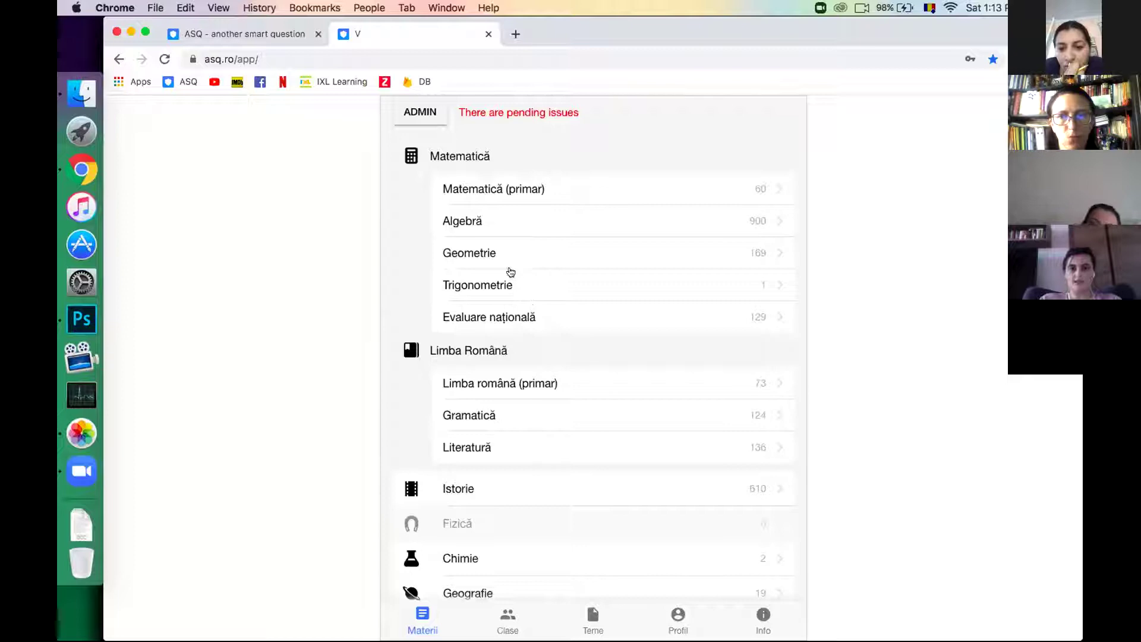
Go to Algebră, class V, chapter III, lesson 9 and bring up the + ADAUGĂ MATERIAL choices
left_click(502, 225)
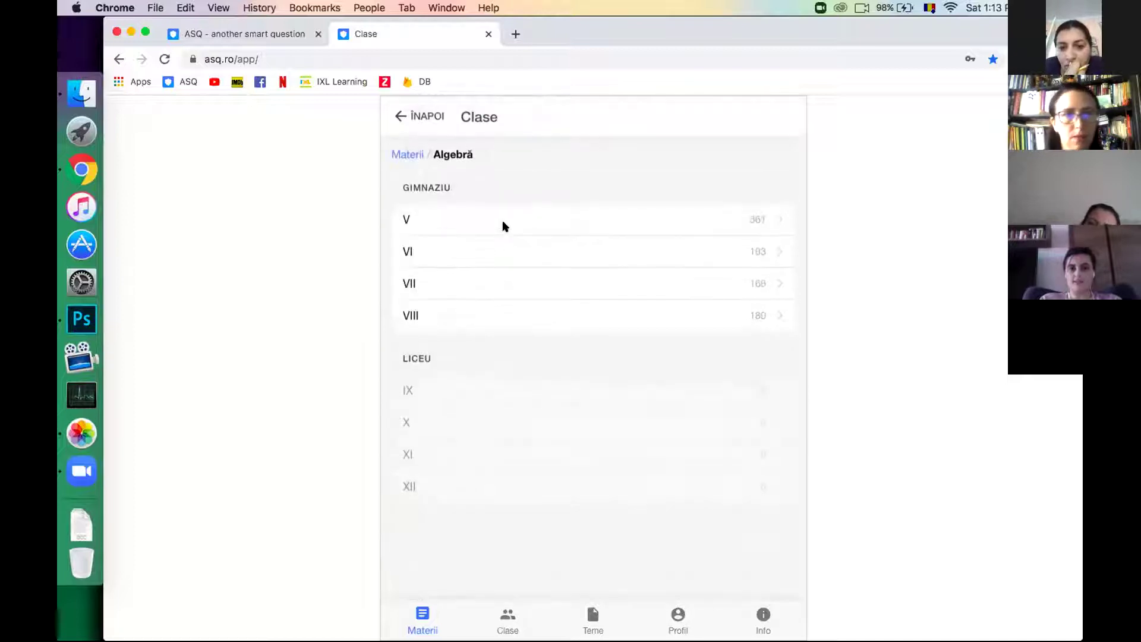
left_click(504, 218)
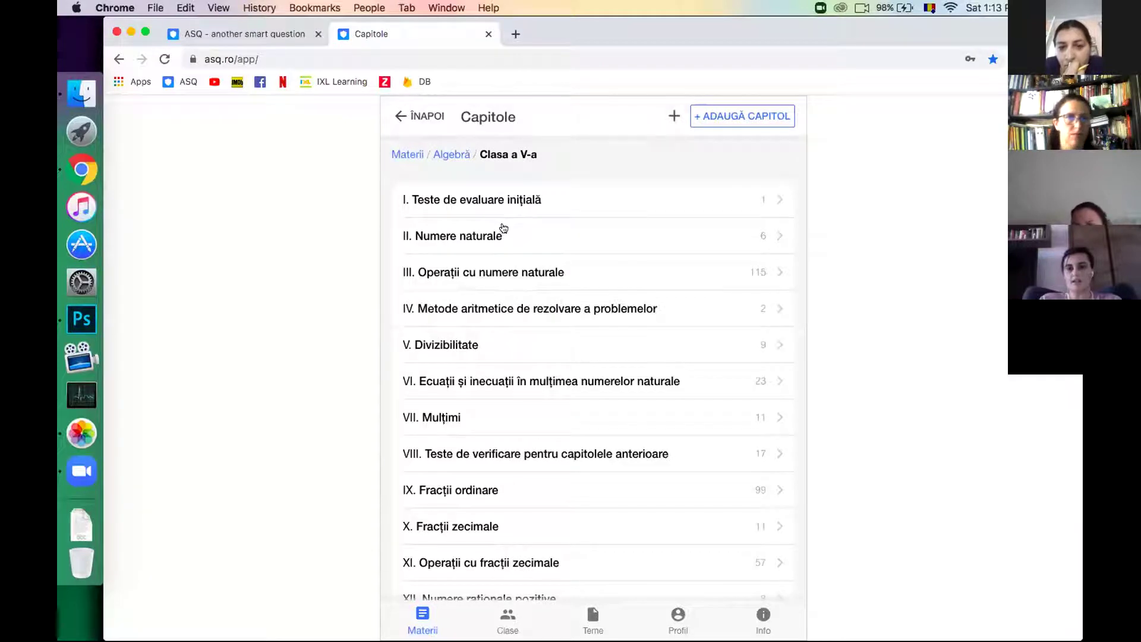
left_click(511, 271)
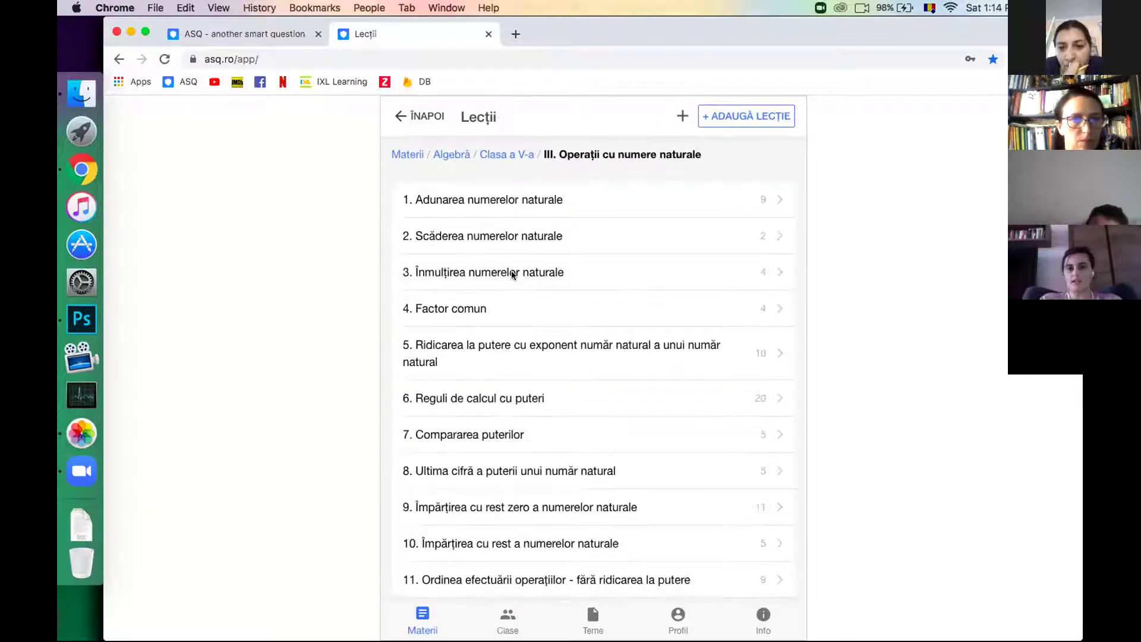
scroll(523, 328, "down", 3)
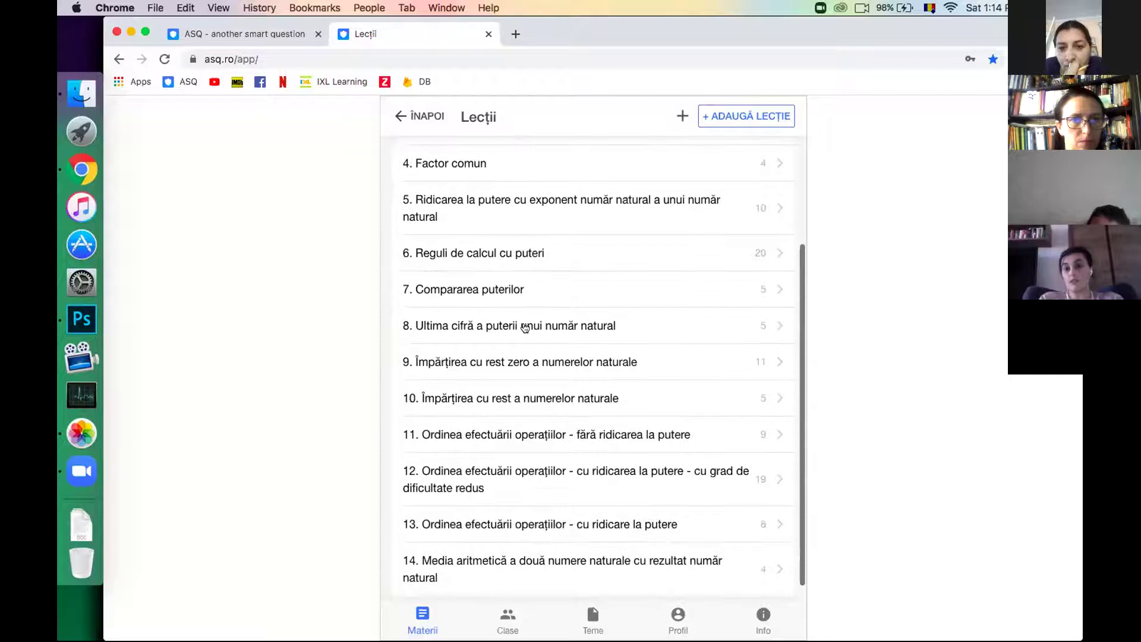
scroll(525, 328, "down", 1)
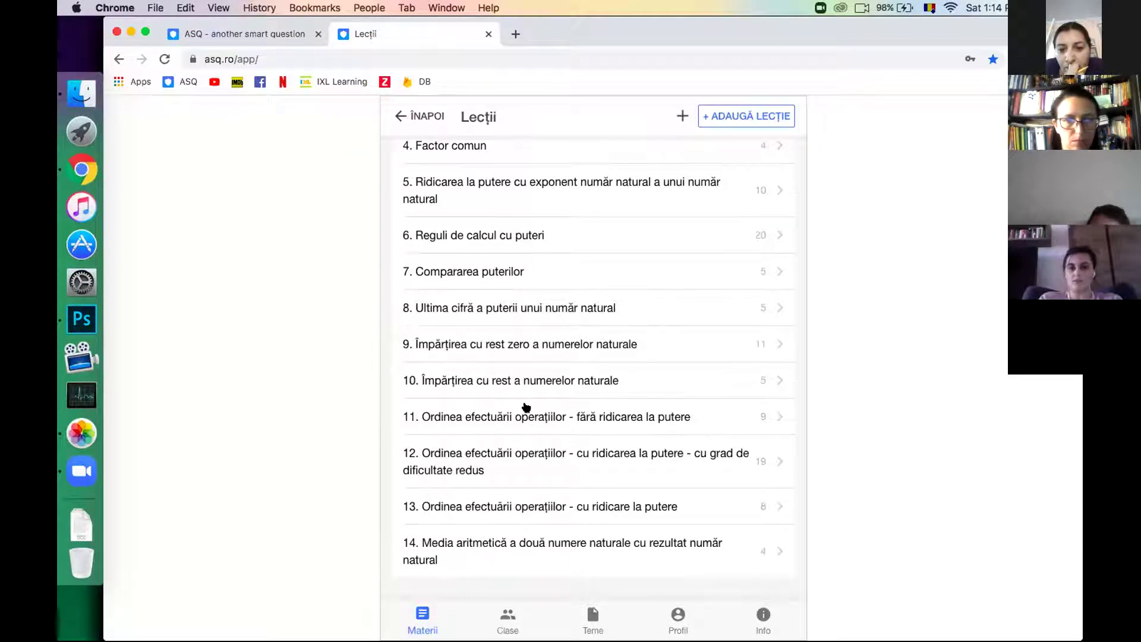
left_click(524, 350)
scroll(523, 352, "down", 3)
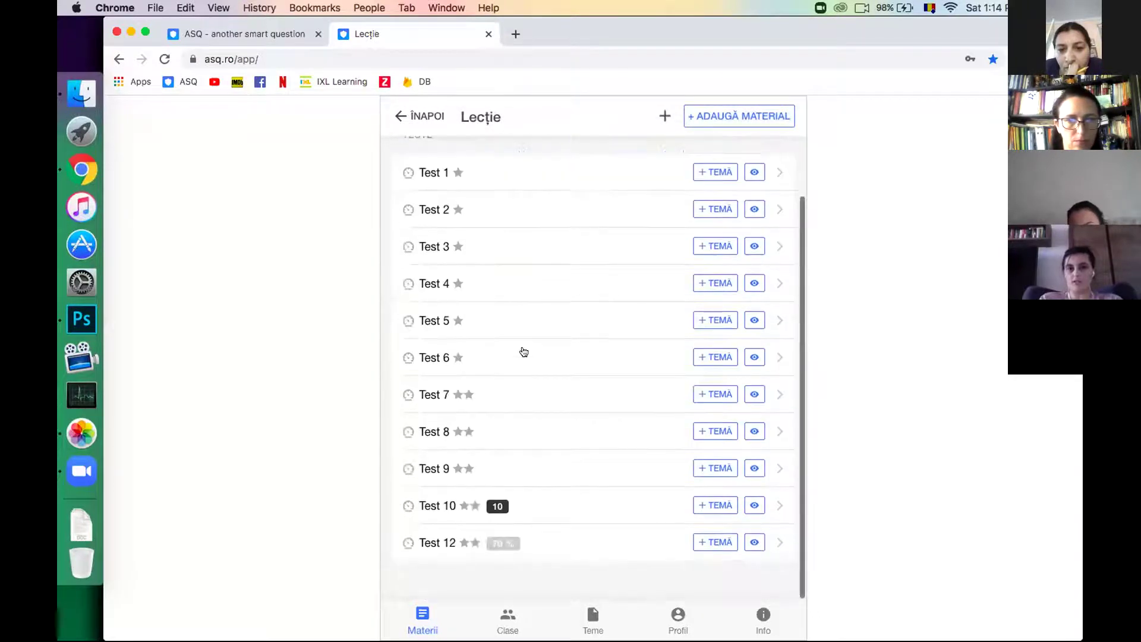
scroll(525, 341, "up", 3)
scroll(545, 395, "down", 2)
scroll(545, 394, "up", 2)
left_click(718, 125)
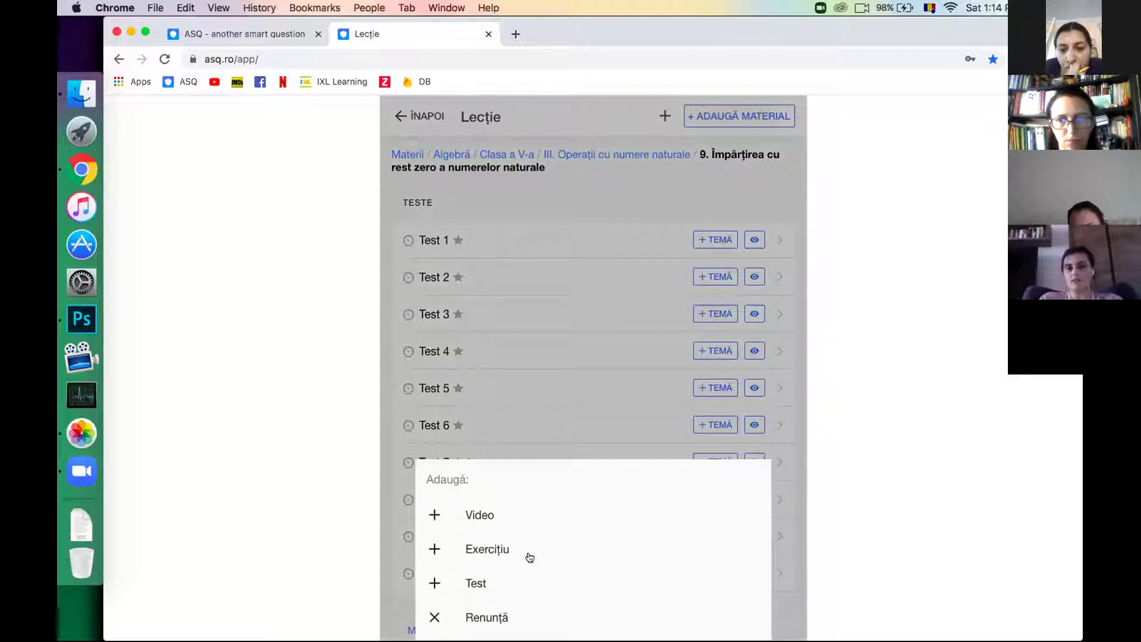
Create a test named 'Test de proba' with difficulty 2 - mediu
left_click(475, 585)
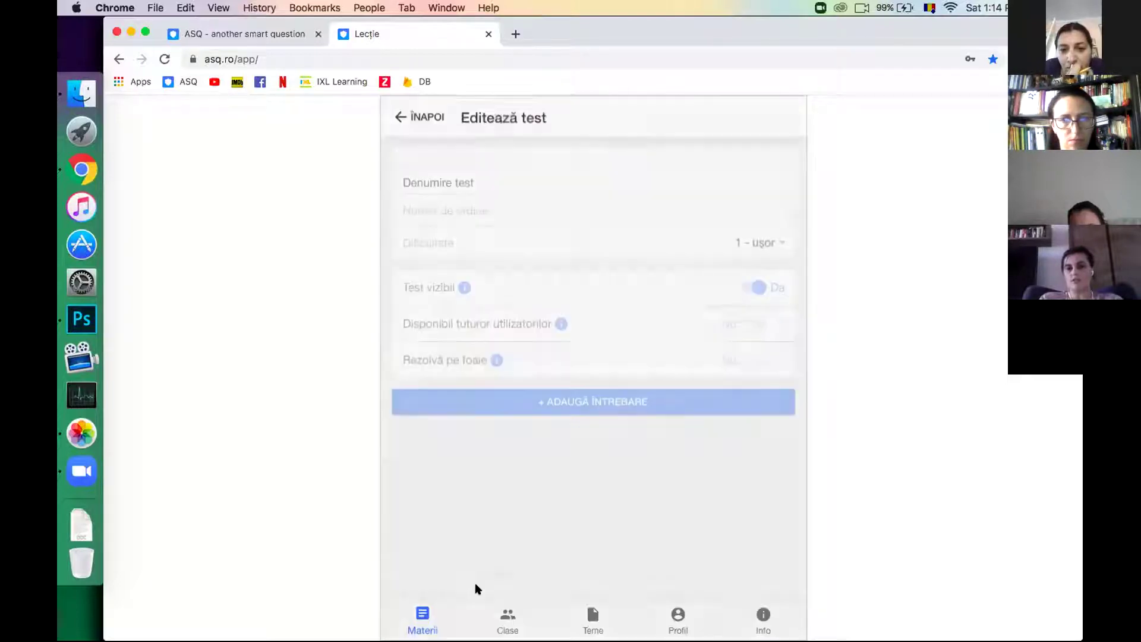
type("Test de proba")
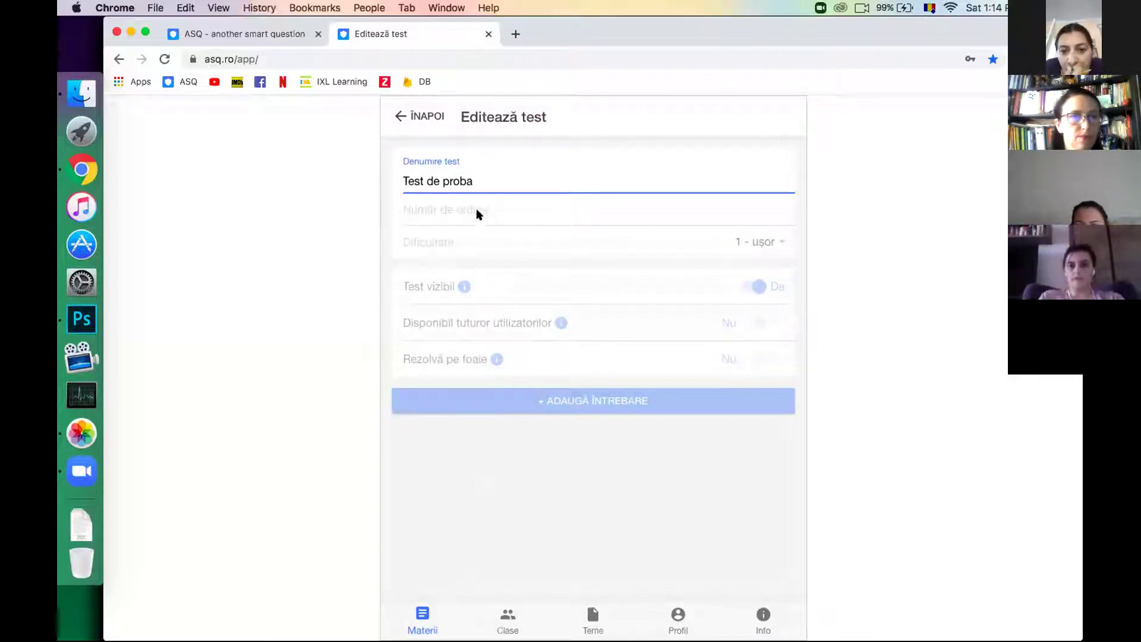
left_click(477, 209)
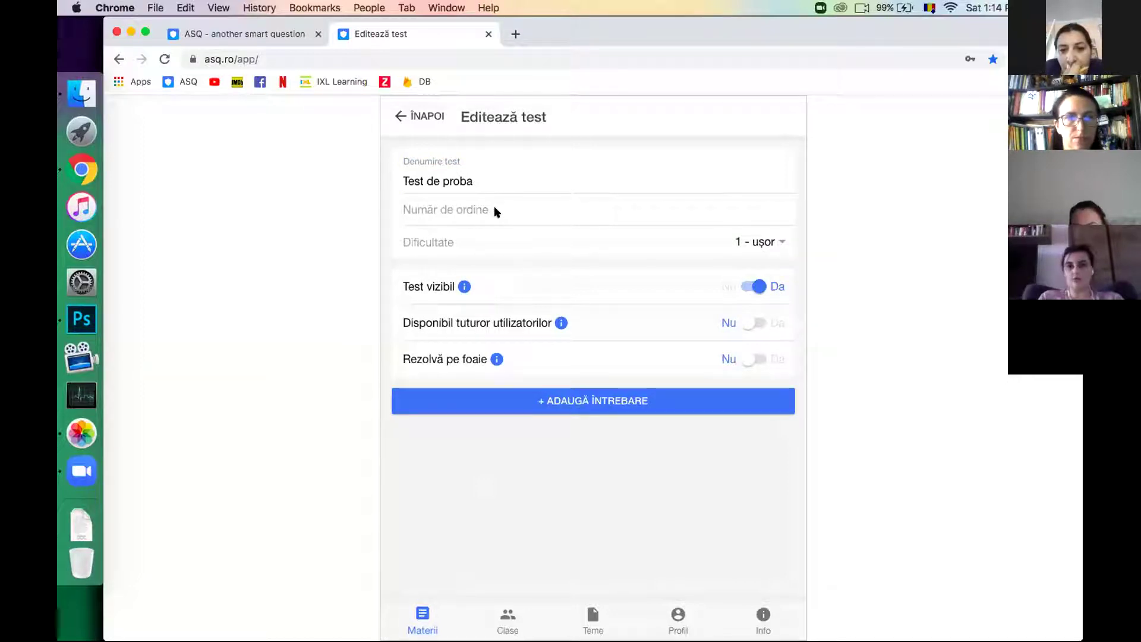
left_click(483, 245)
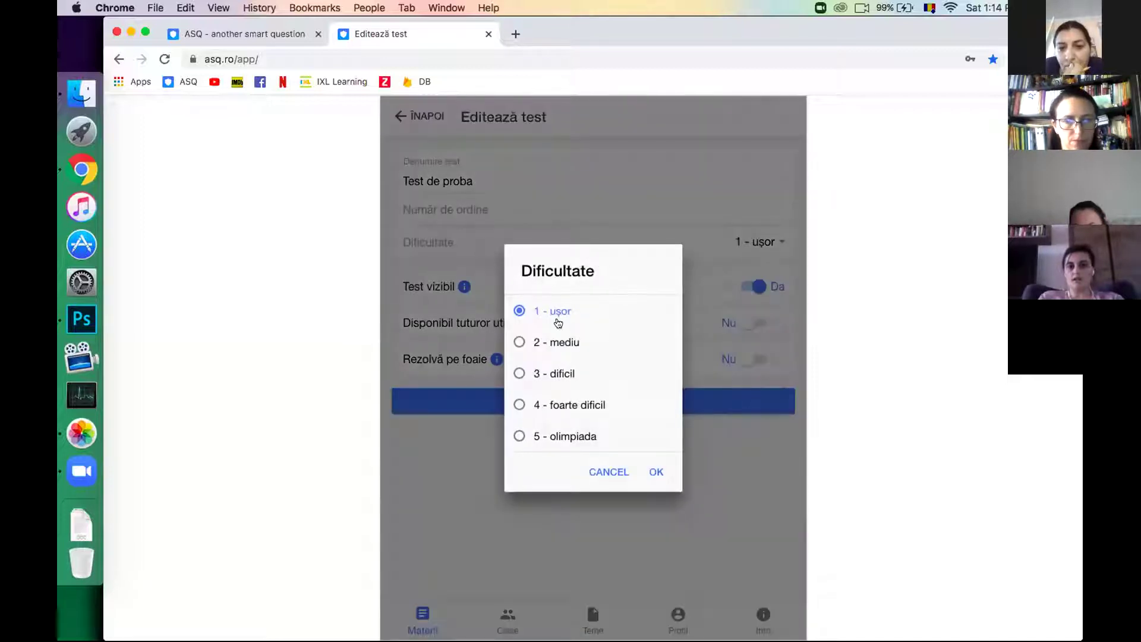
left_click(558, 342)
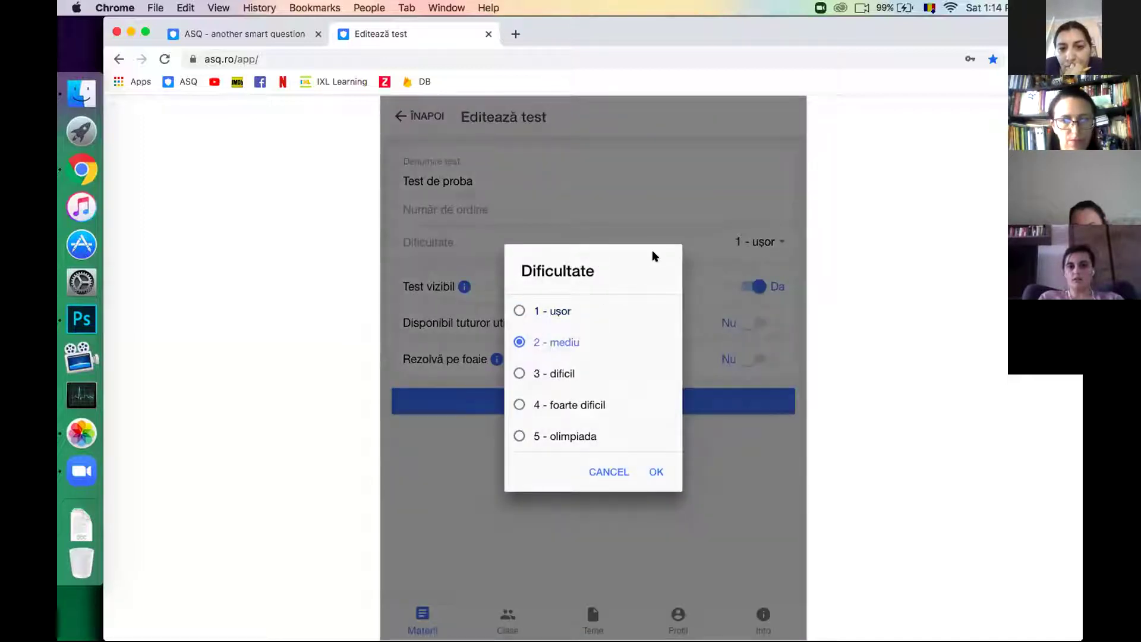
left_click(656, 470)
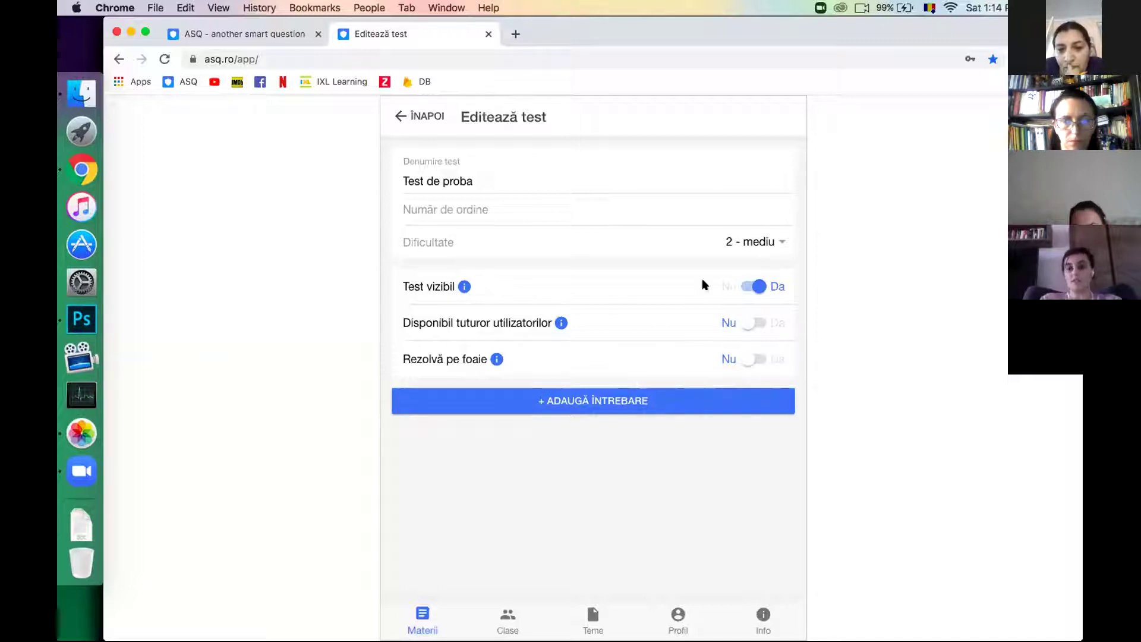
Keep the test visible, enable Rezolvă pe foaie, and start adding its first question
left_click(750, 288)
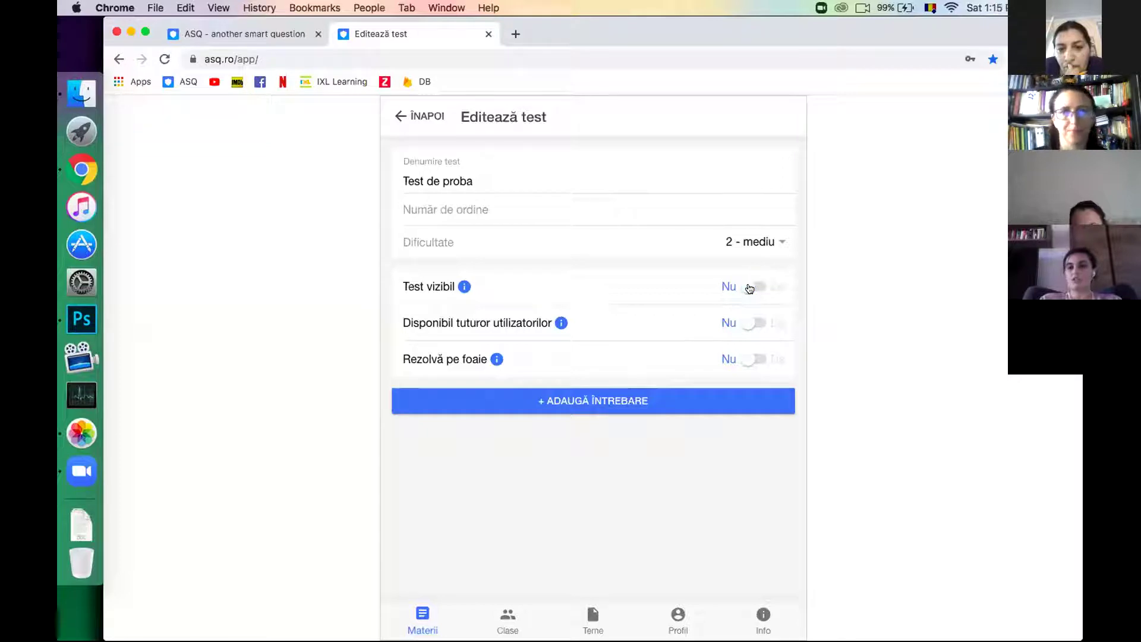
left_click(750, 289)
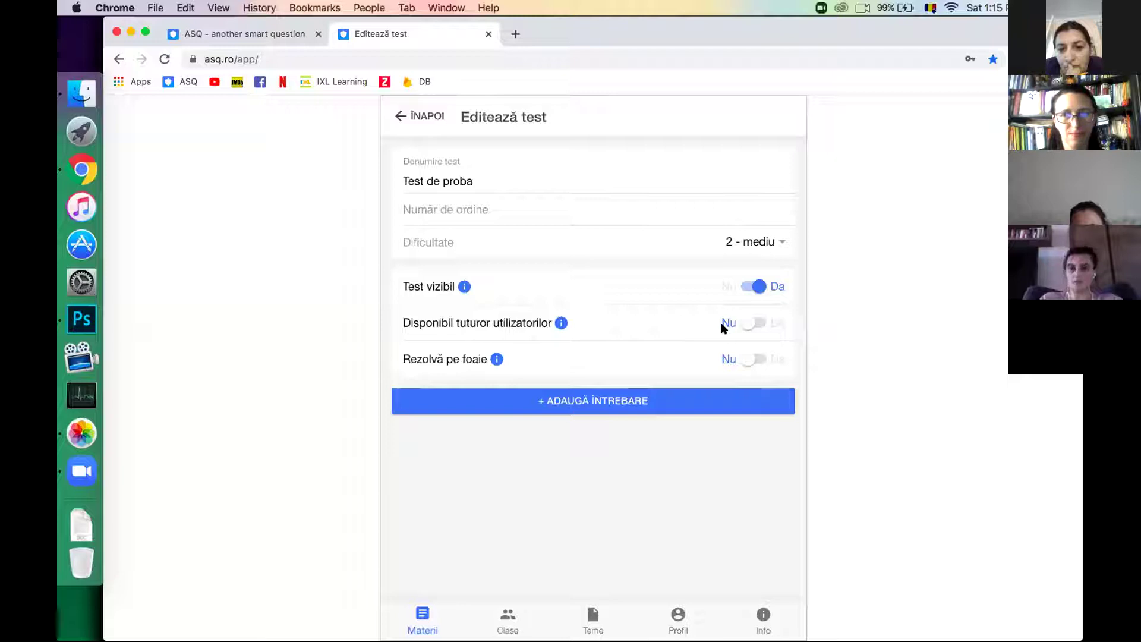
left_click(746, 359)
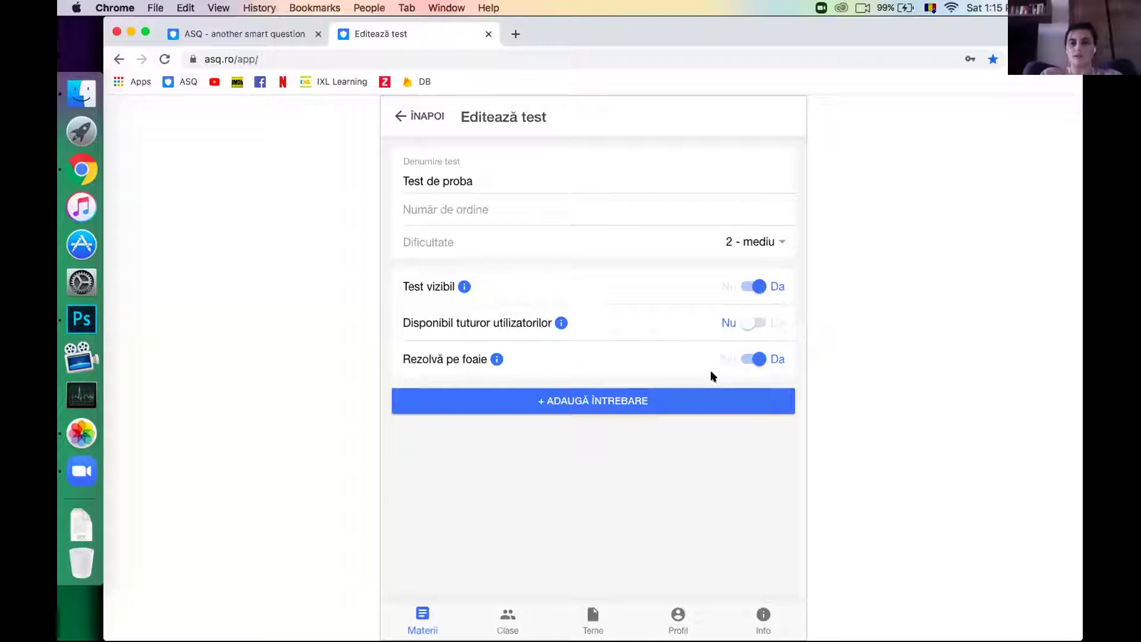
left_click(688, 400)
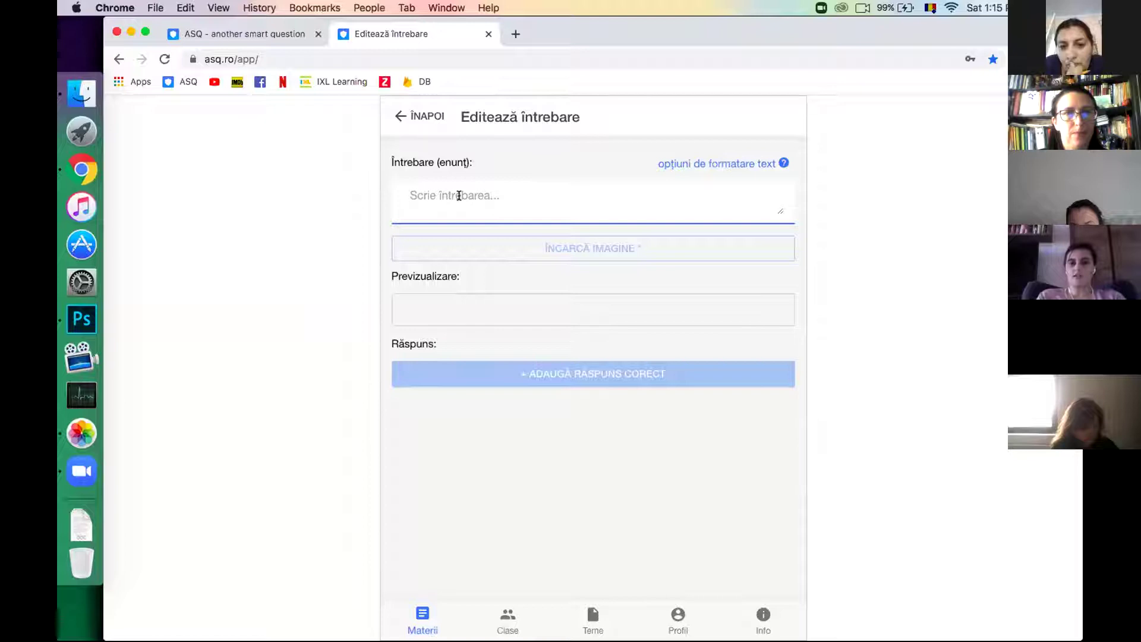
Enter the question 'Care este rezultatul 2+3' and move on to its answers
type("Care")
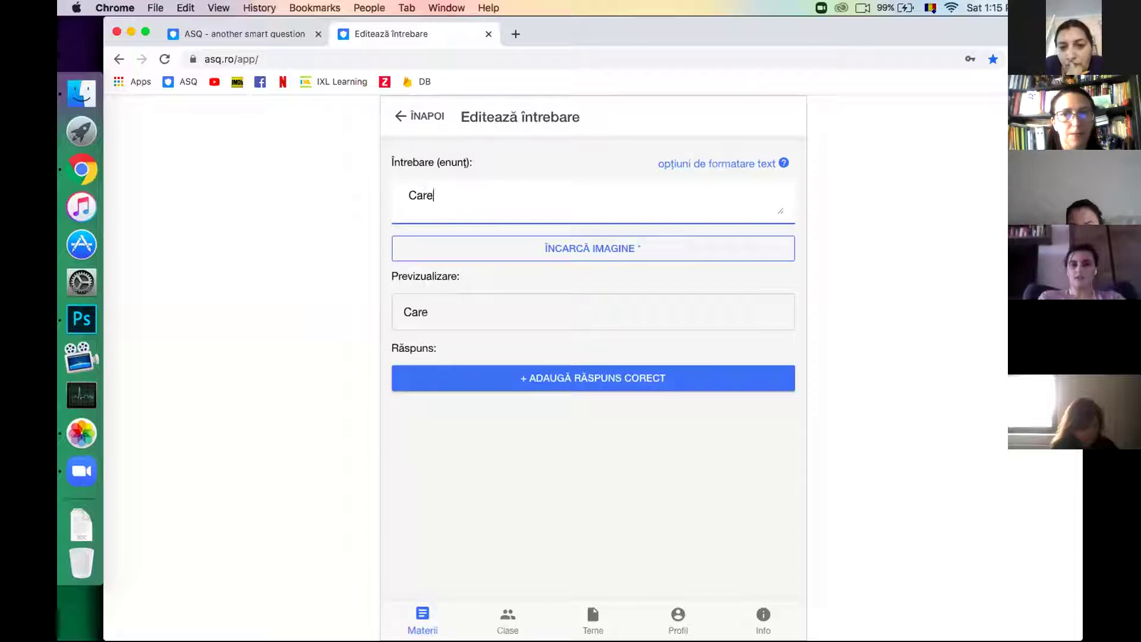
type(" este reu")
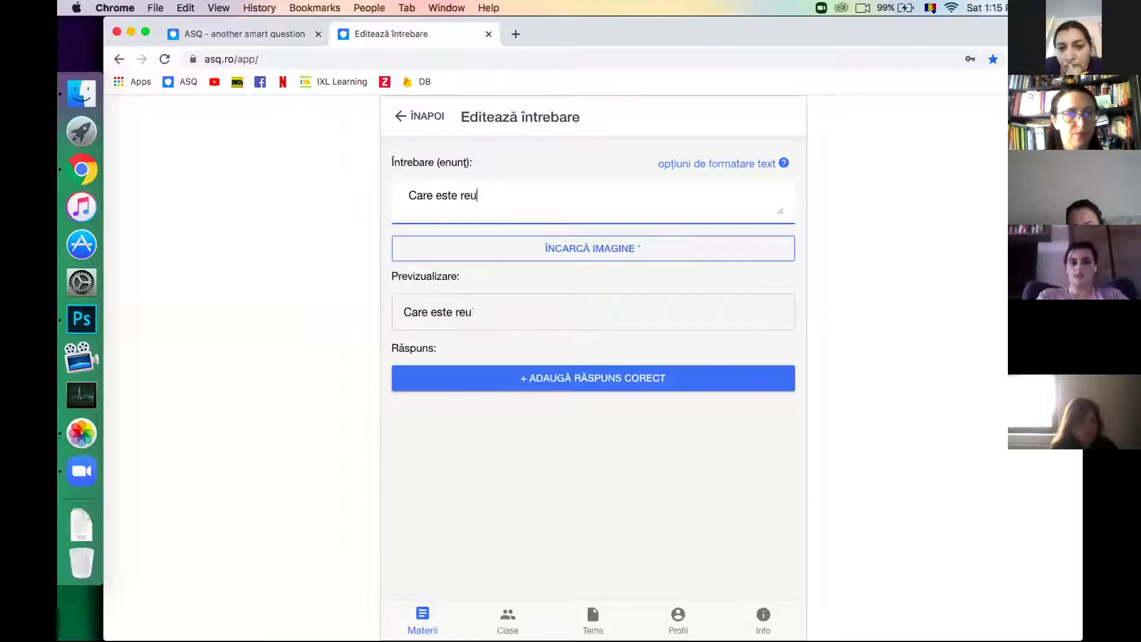
key("BackSpace")
type("zultatu")
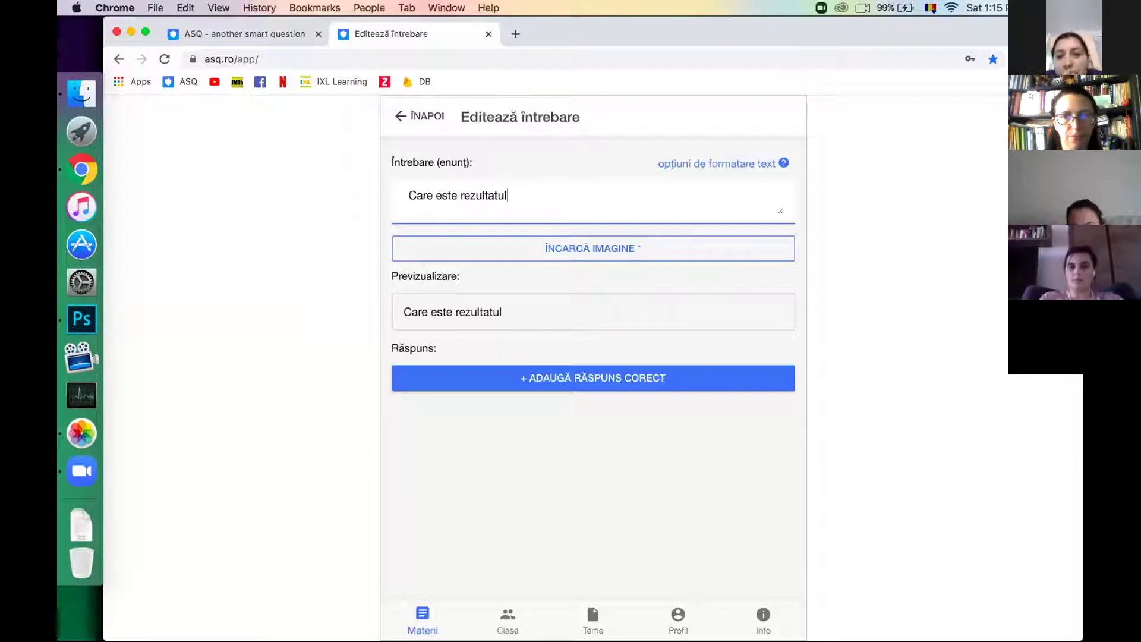
type("l 2+3")
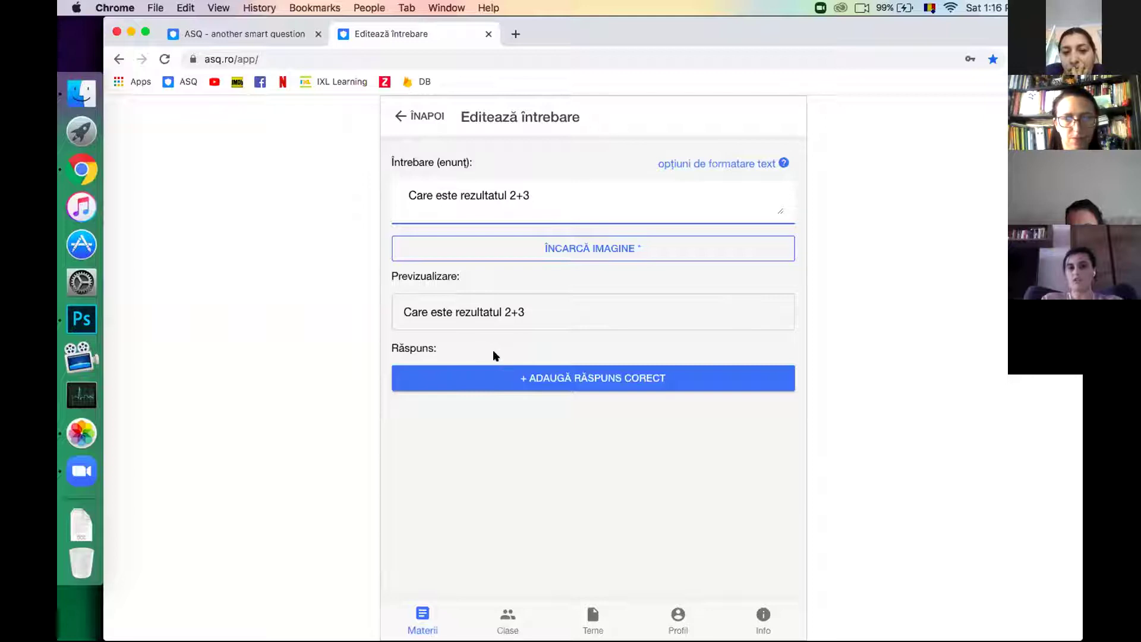
left_click(491, 375)
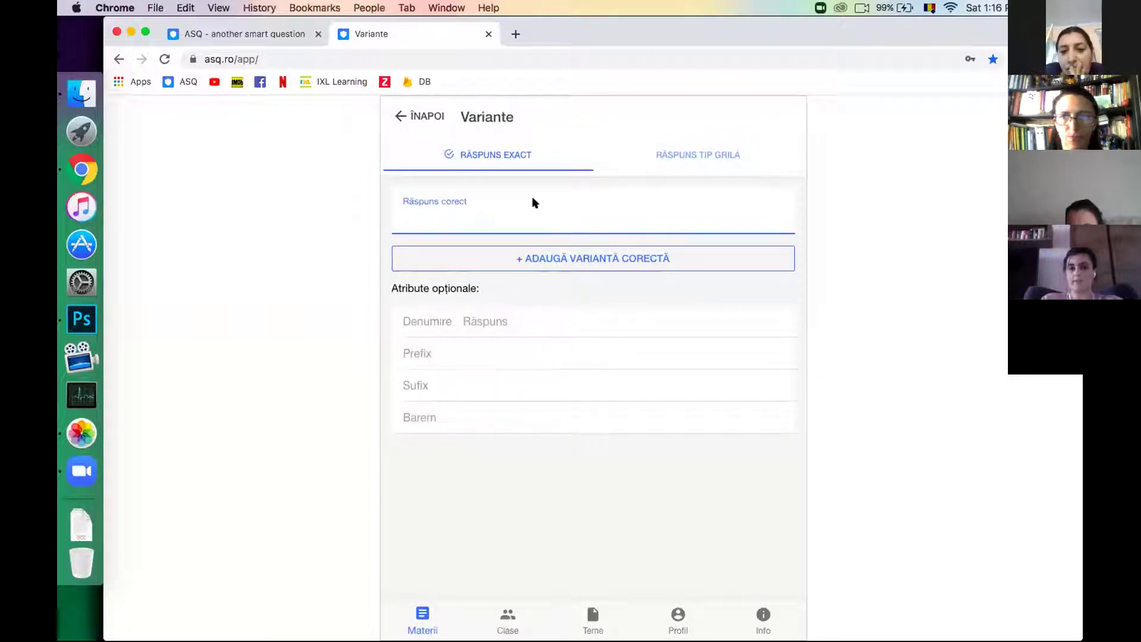
Make the answer multiple choice with options 1, 3 and 5, mark 5 correct, and go back to the test
left_click(670, 155)
left_click(566, 259)
type("1")
left_click(542, 309)
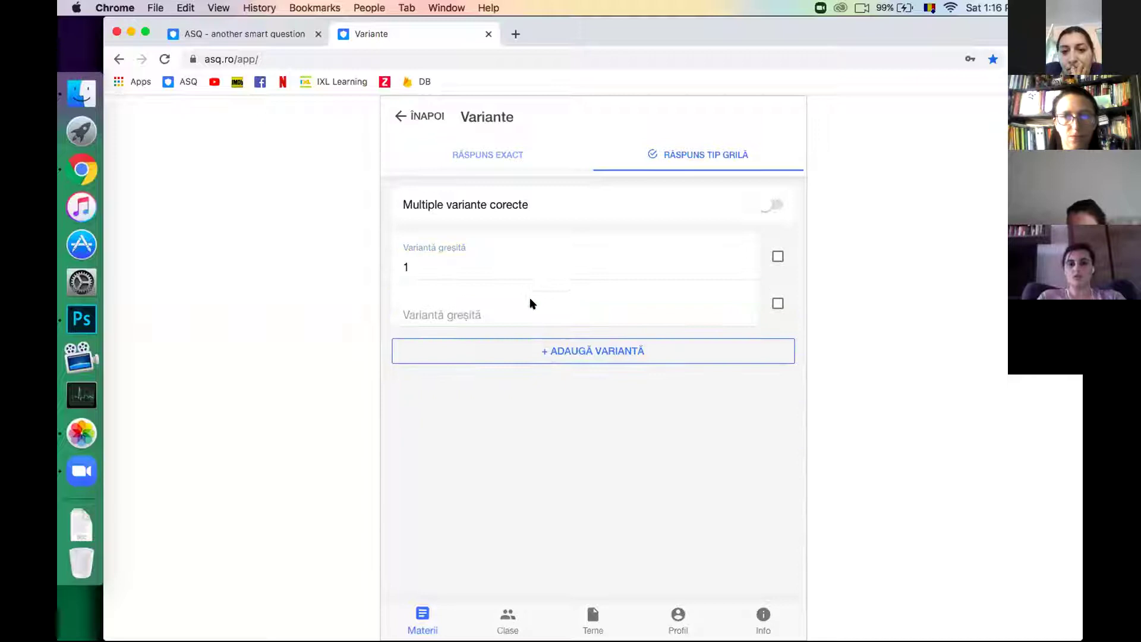
left_click(526, 312)
type("3")
left_click(546, 345)
left_click(549, 350)
type("5")
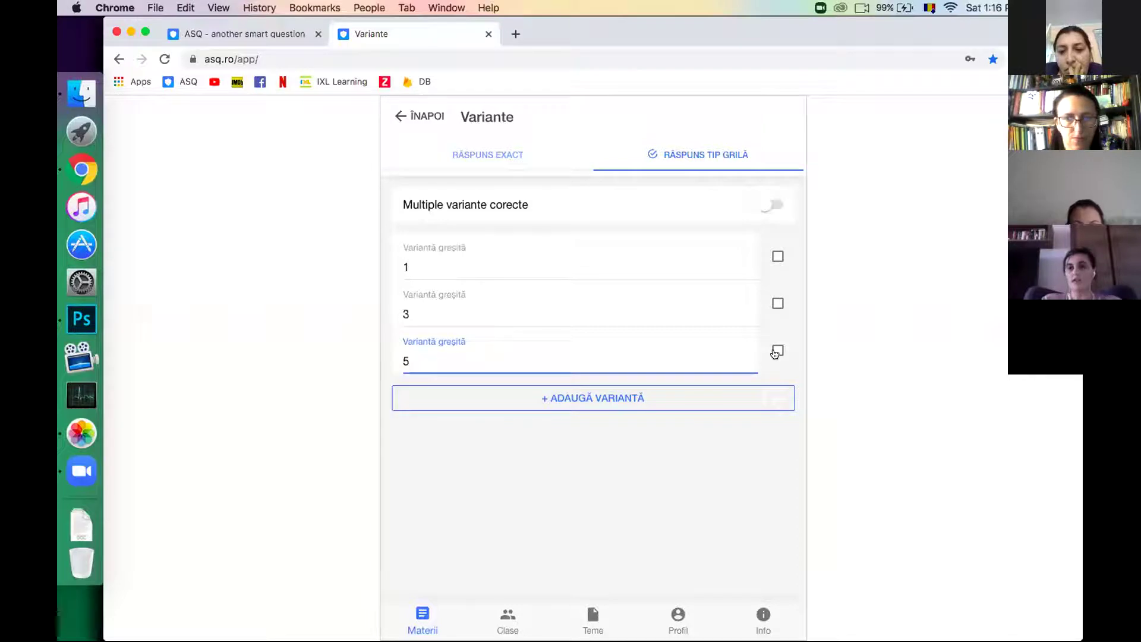
left_click(777, 351)
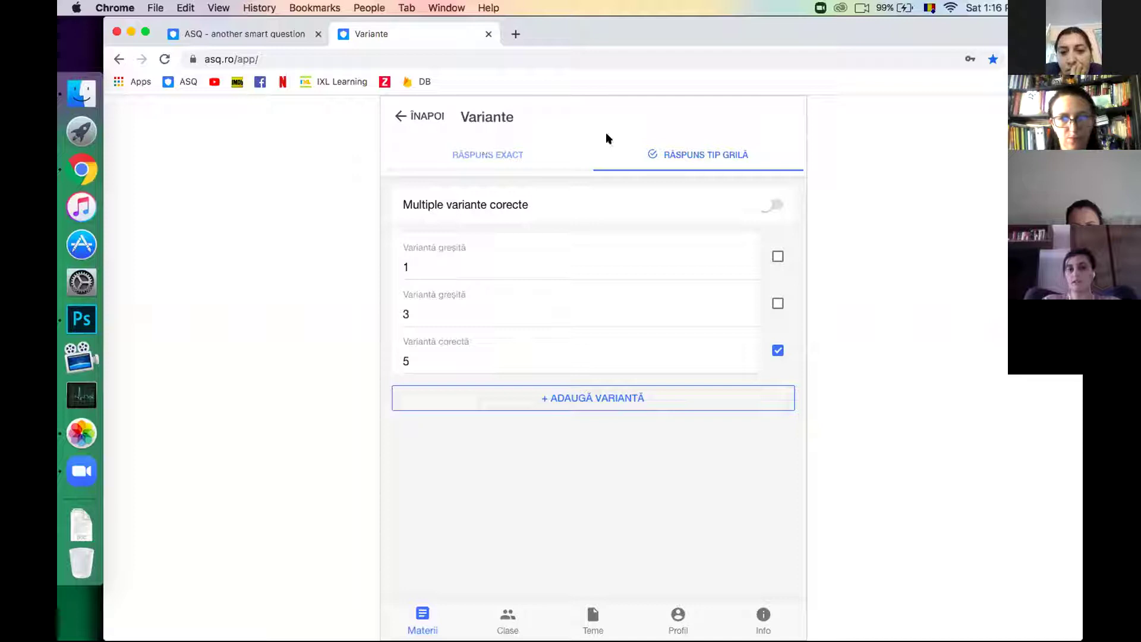
left_click(424, 117)
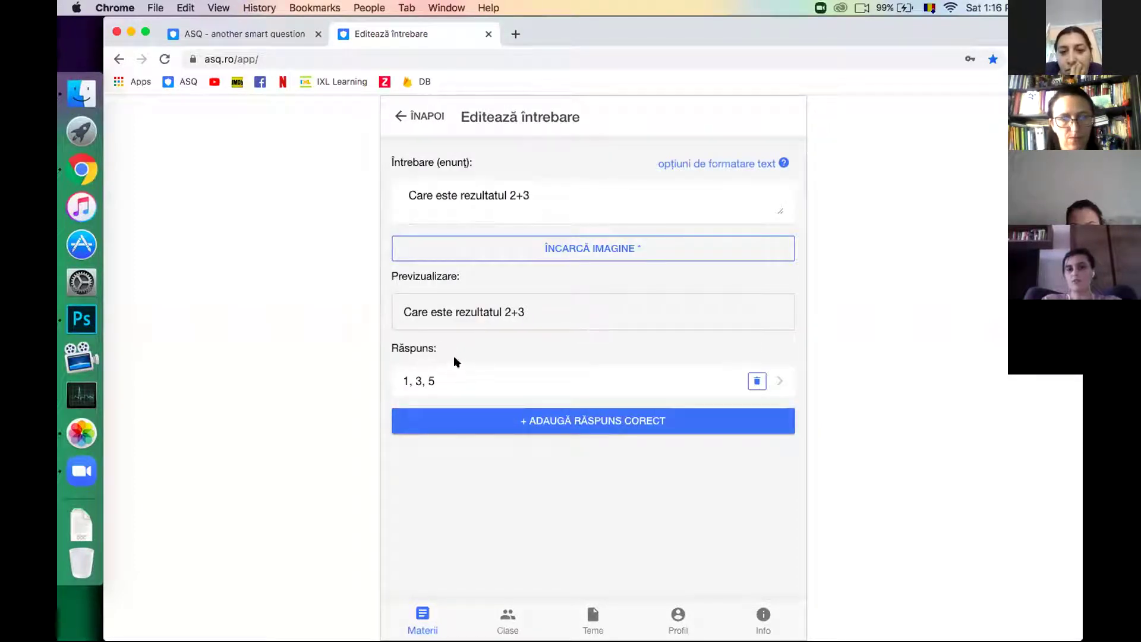
left_click(434, 122)
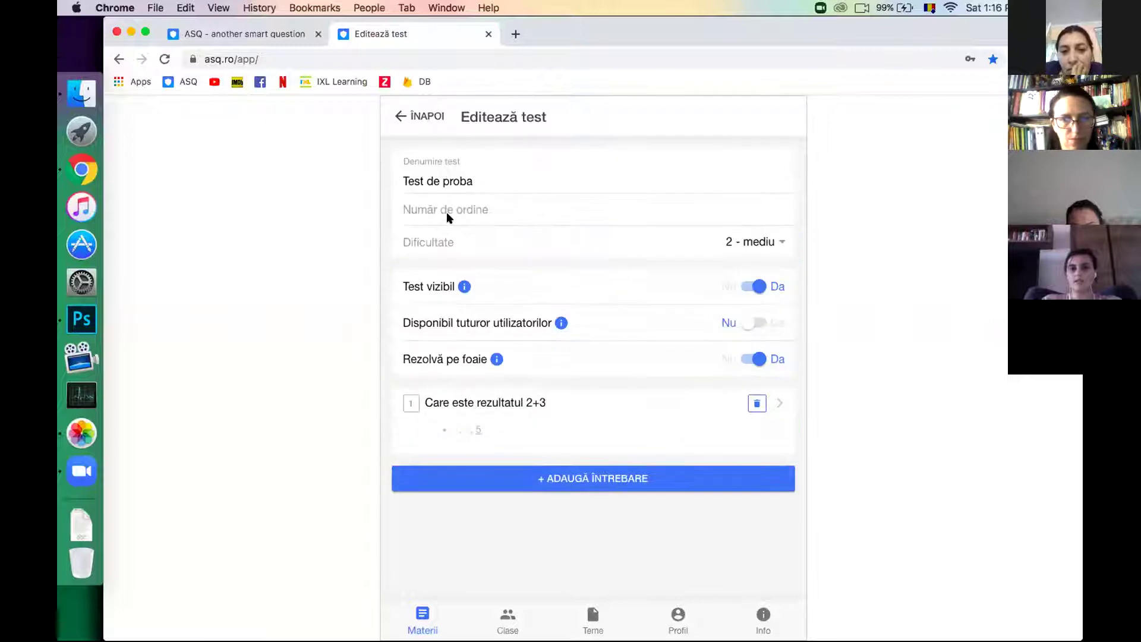
left_click(427, 116)
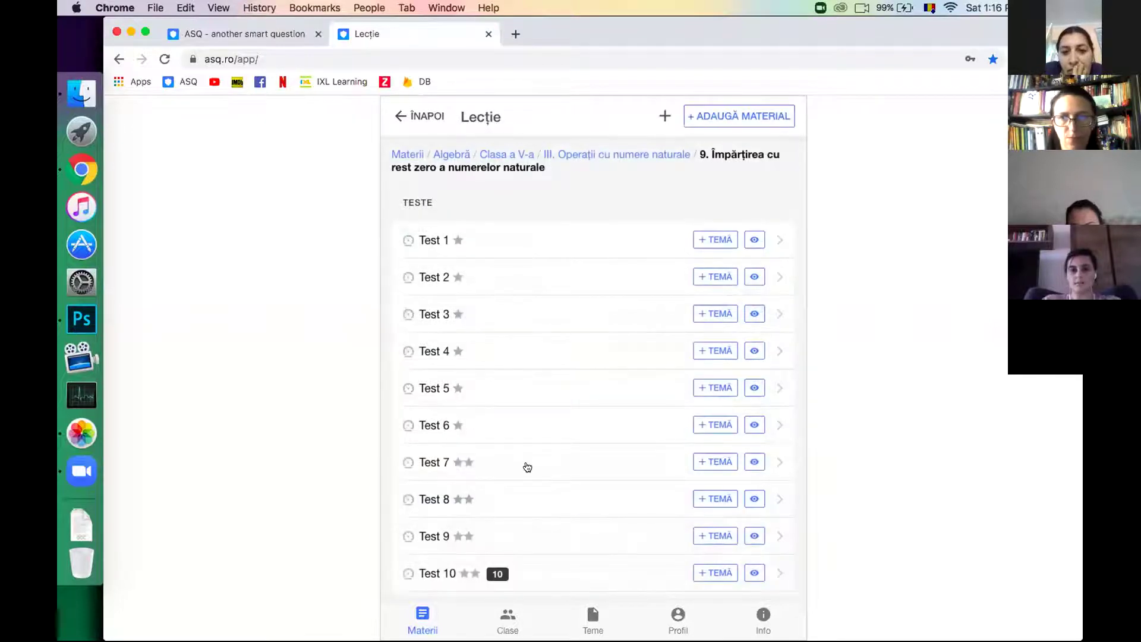
scroll(525, 466, "down", 3)
scroll(528, 465, "up", 3)
scroll(527, 467, "down", 3)
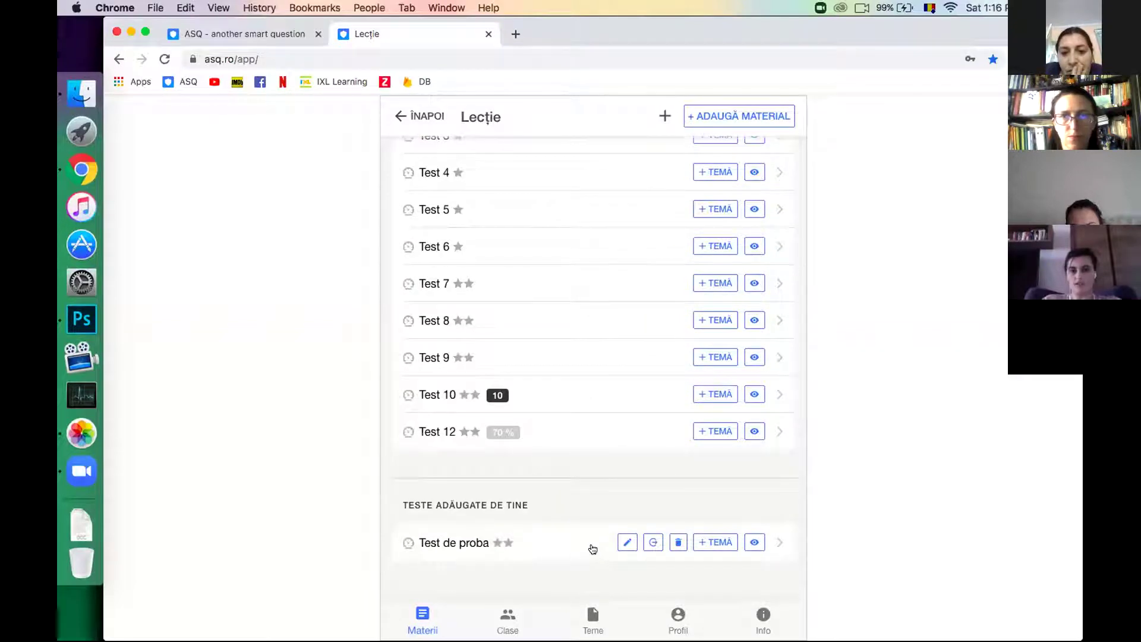
left_click(591, 544)
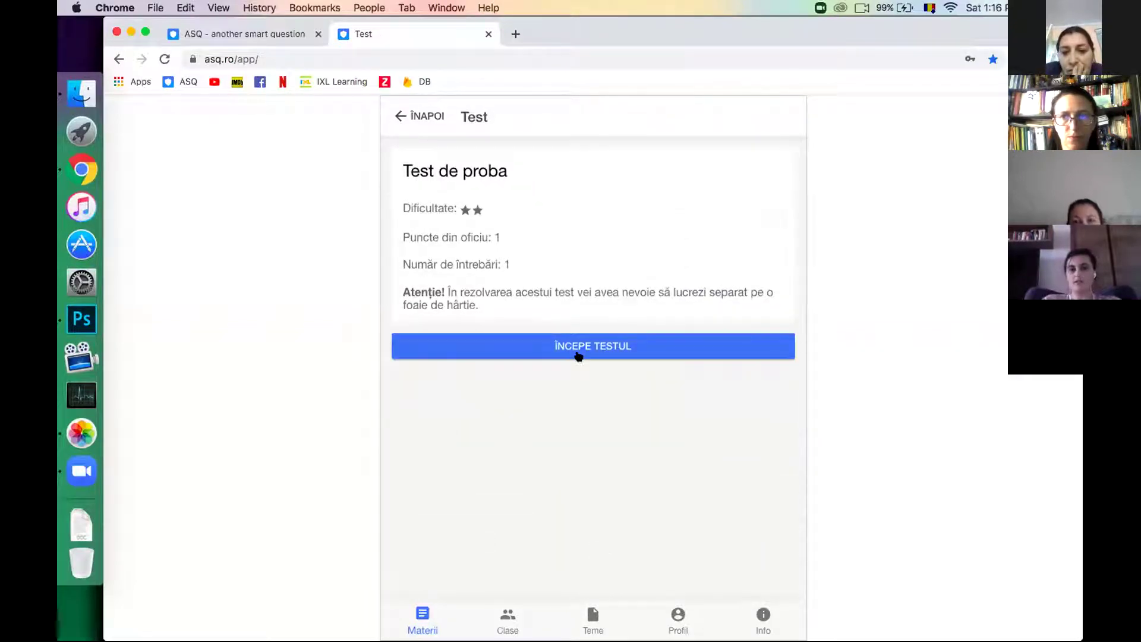
left_click(576, 351)
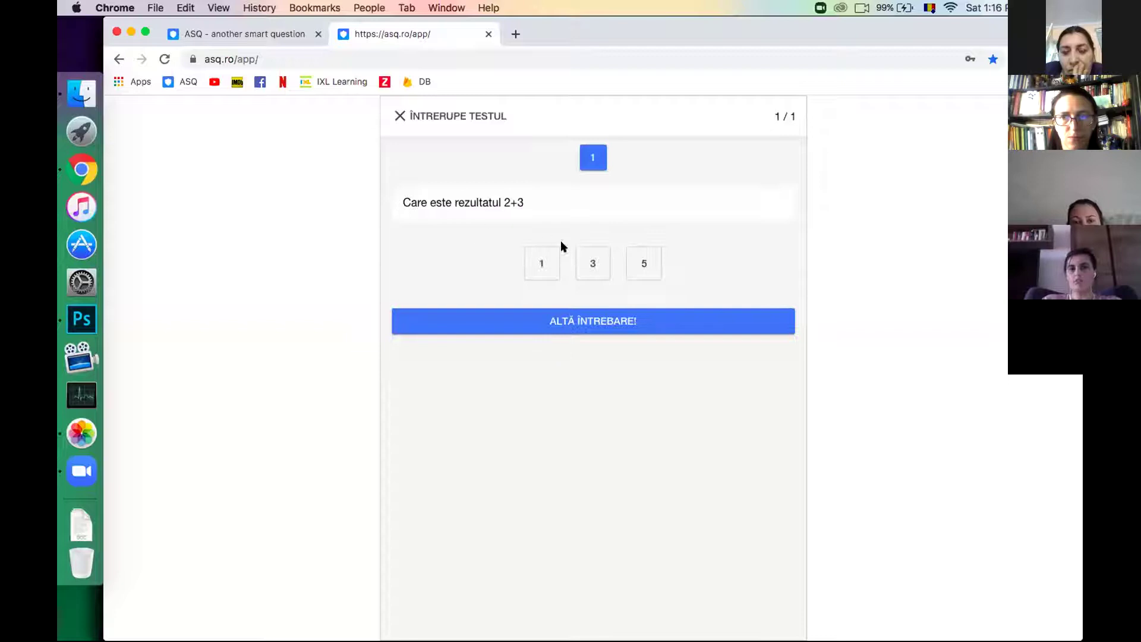
left_click(453, 117)
left_click(436, 117)
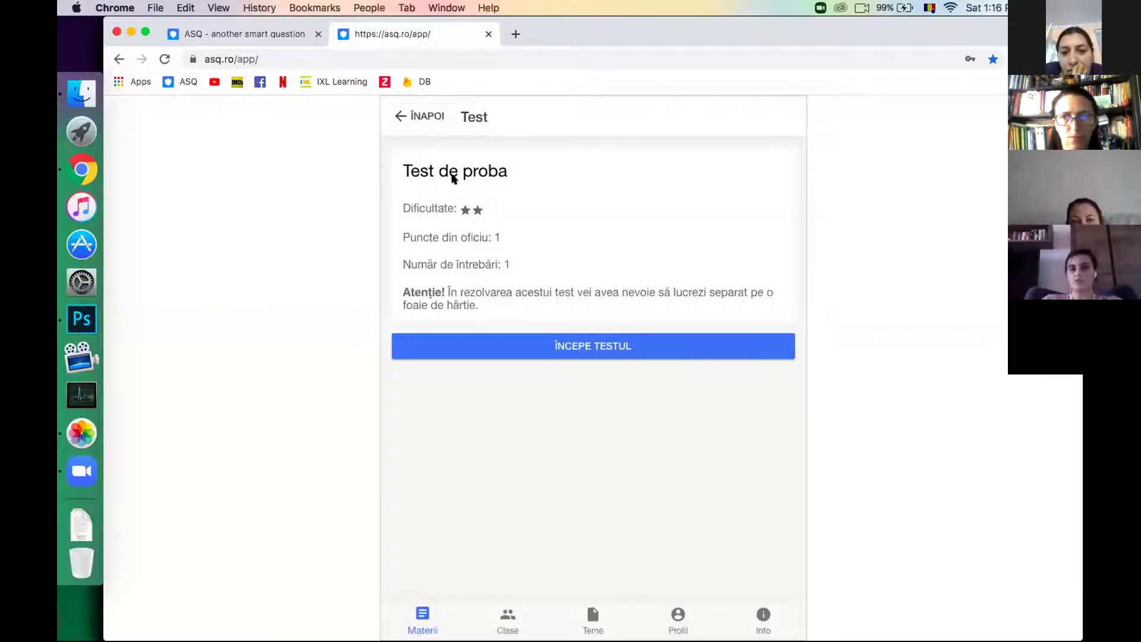
left_click(628, 542)
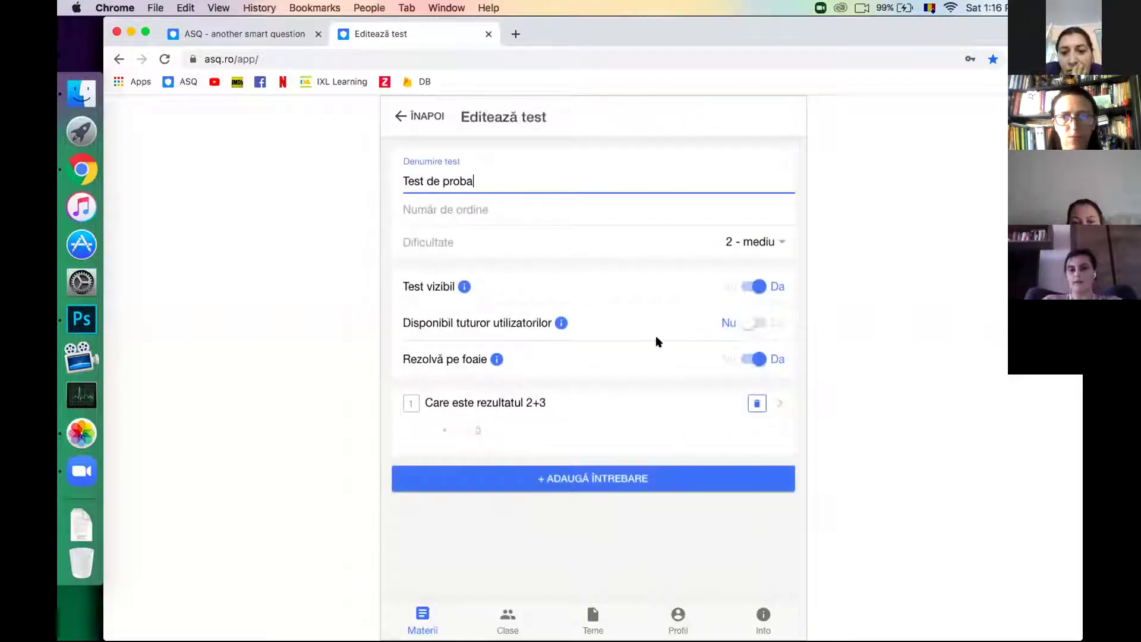
left_click(655, 423)
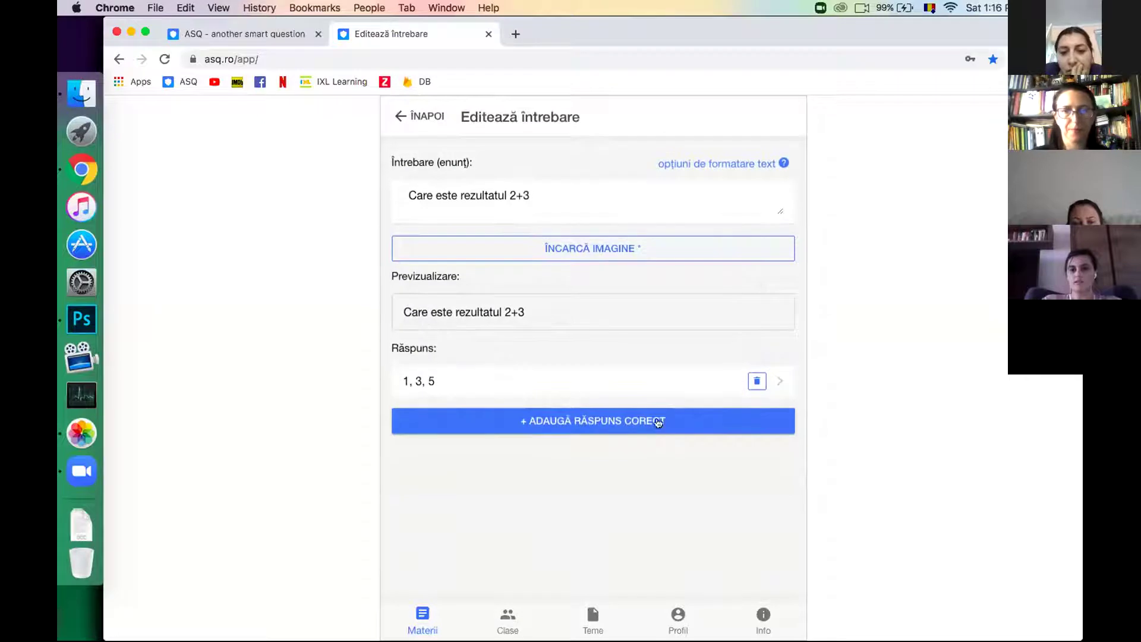
left_click(702, 165)
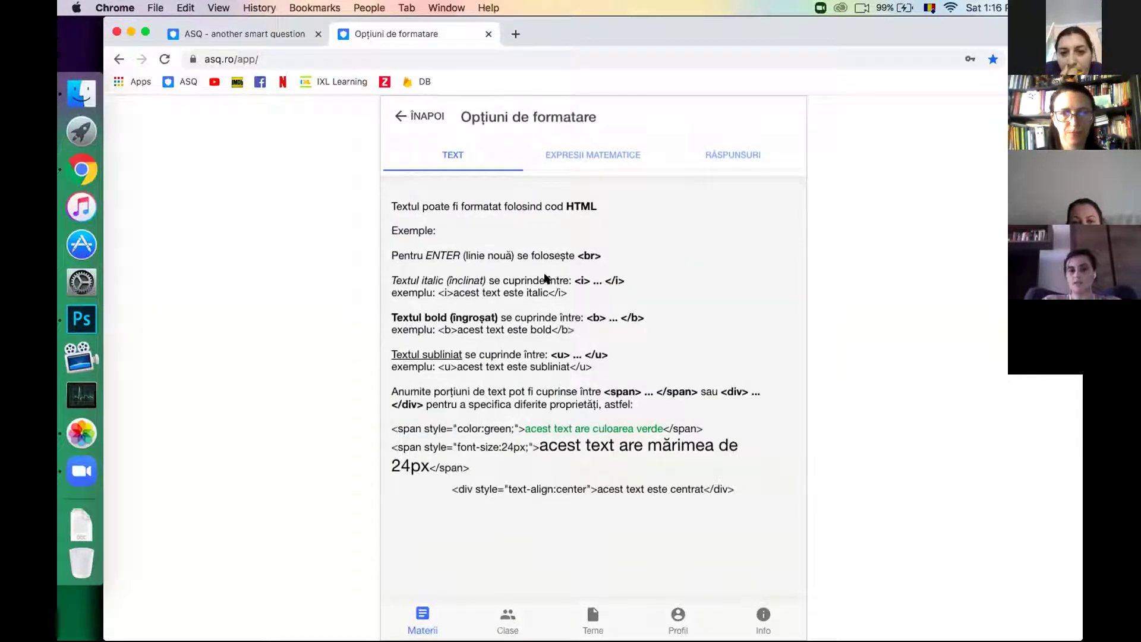
left_click(585, 158)
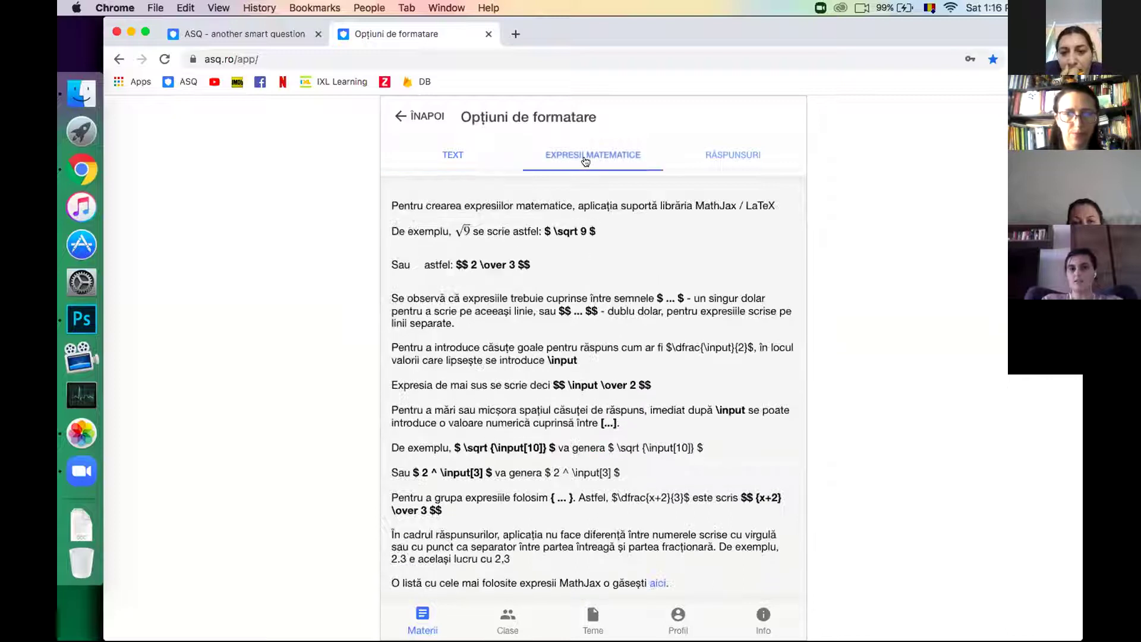
left_click(731, 157)
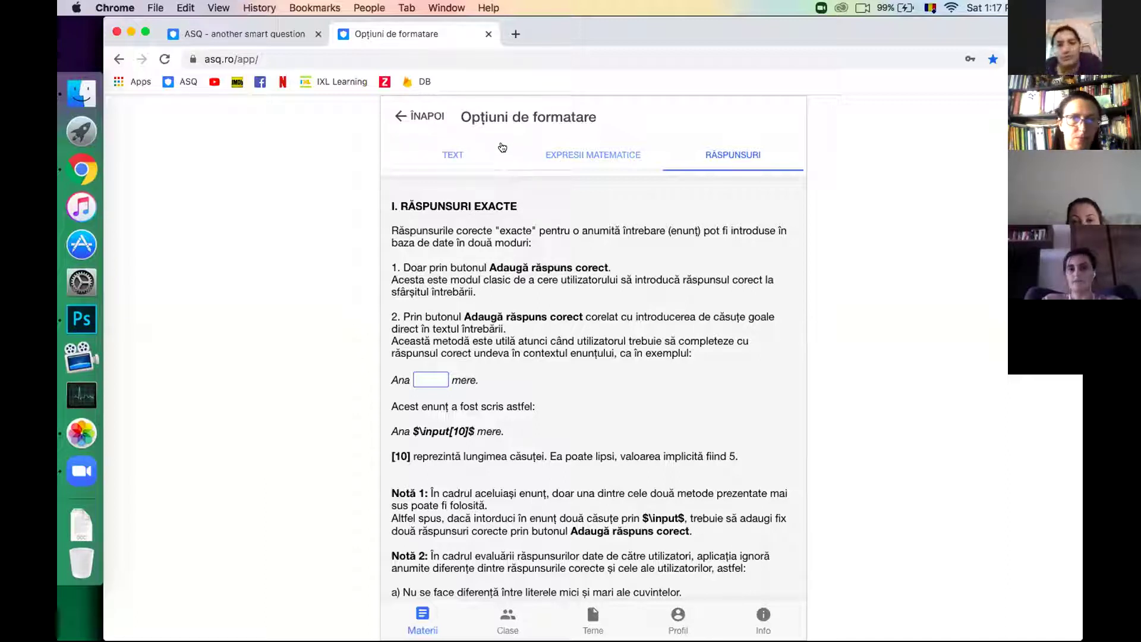
left_click(562, 156)
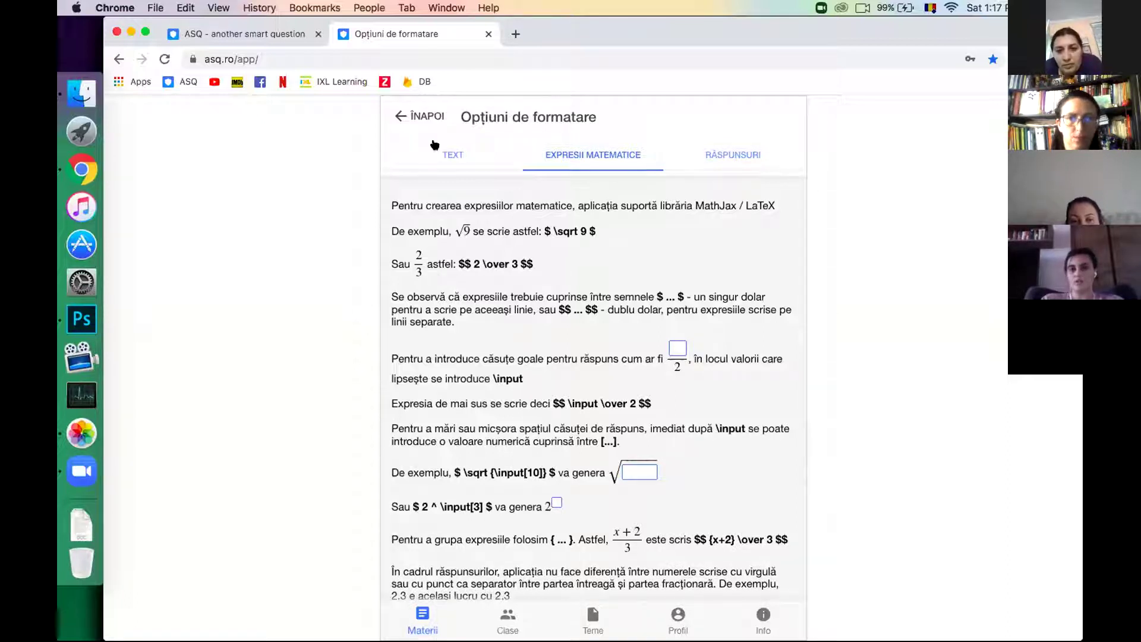
left_click(429, 117)
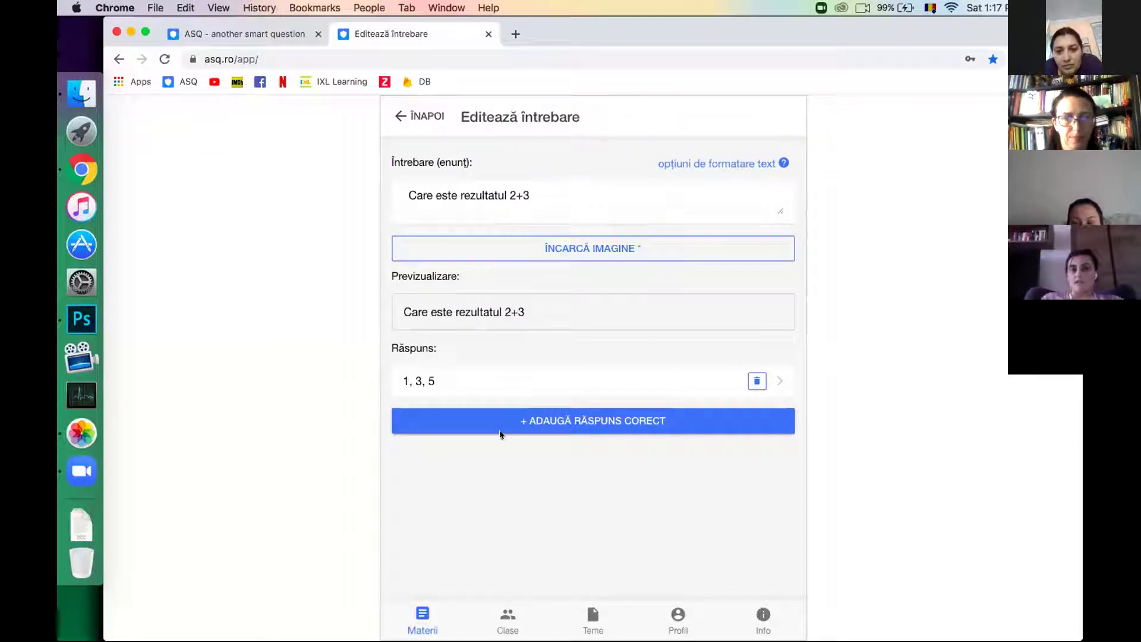
left_click(418, 116)
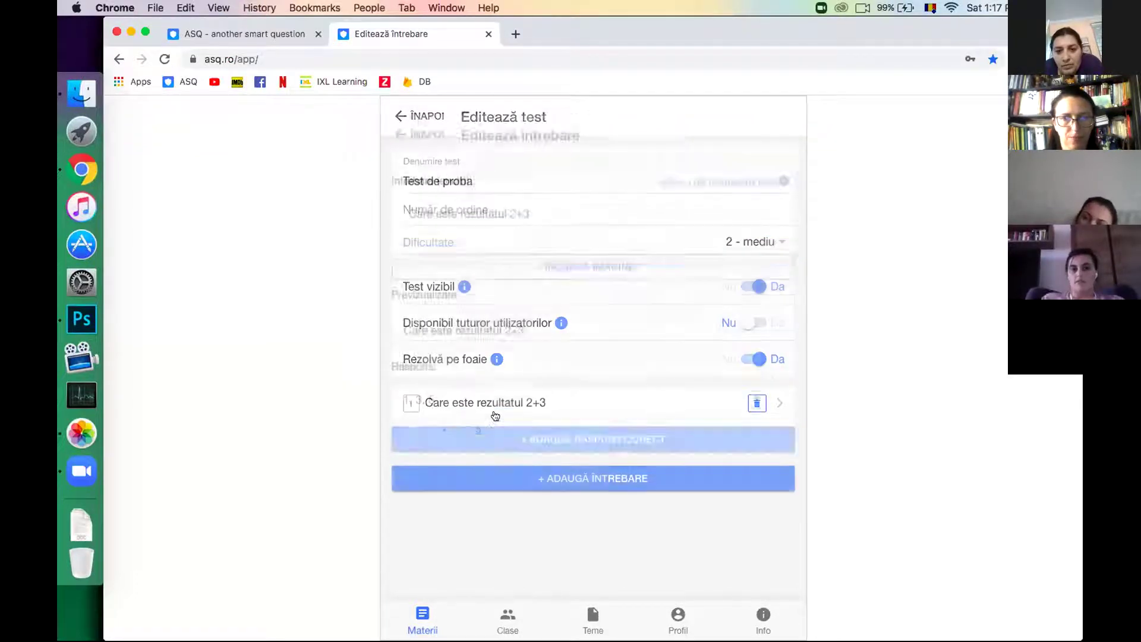
Abandon a second question, return to the lesson's test list, and switch to the ASQ homepage tab
left_click(521, 484)
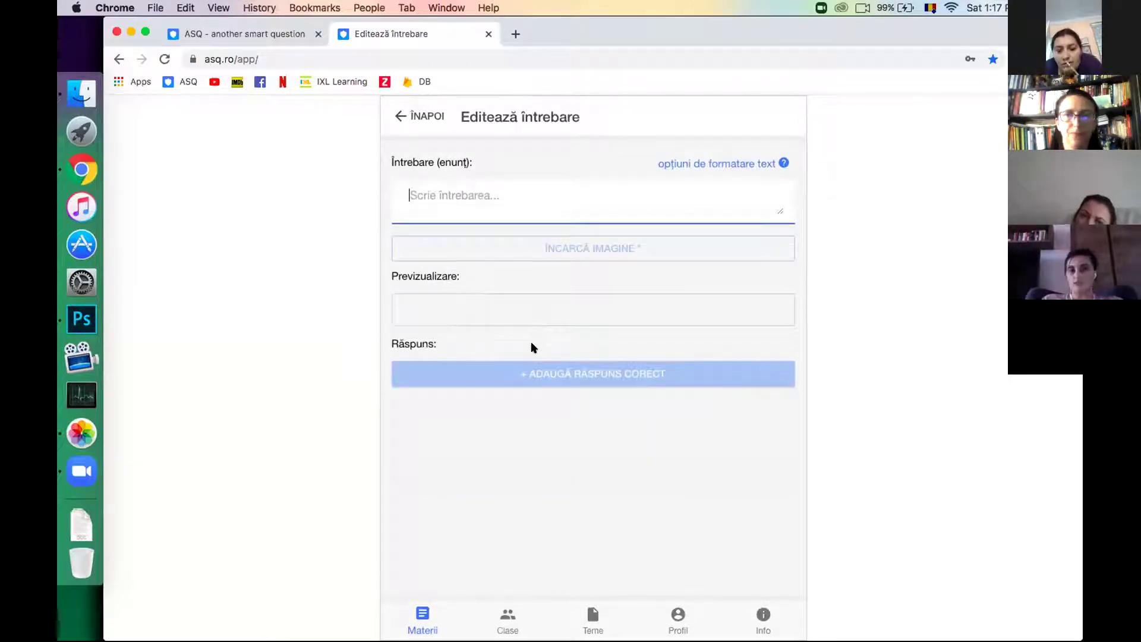
left_click(431, 112)
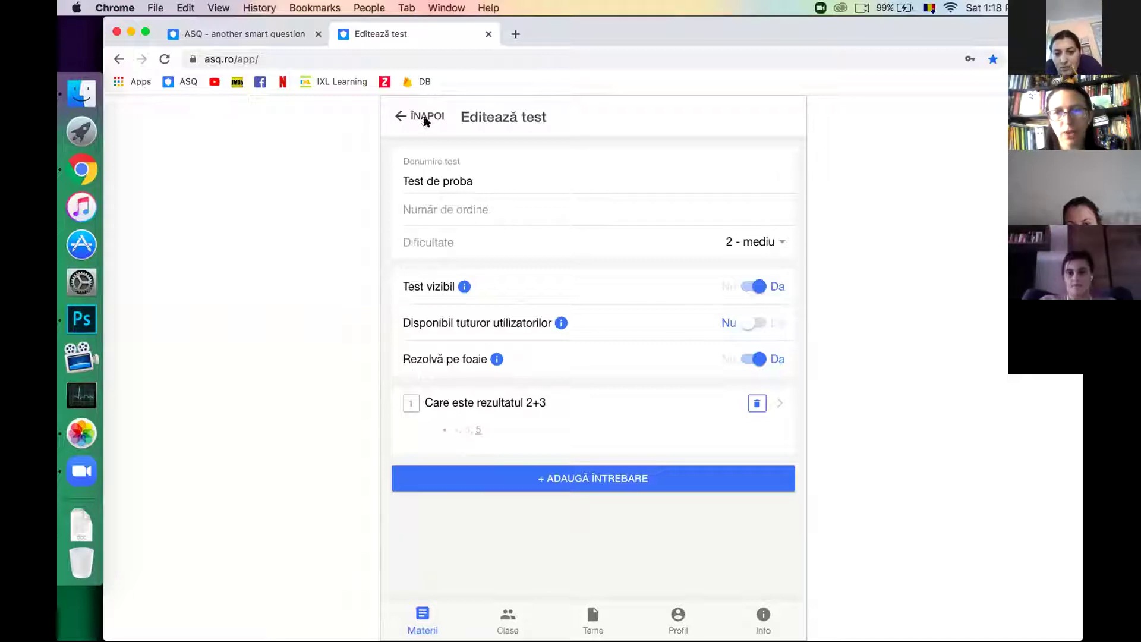
left_click(425, 119)
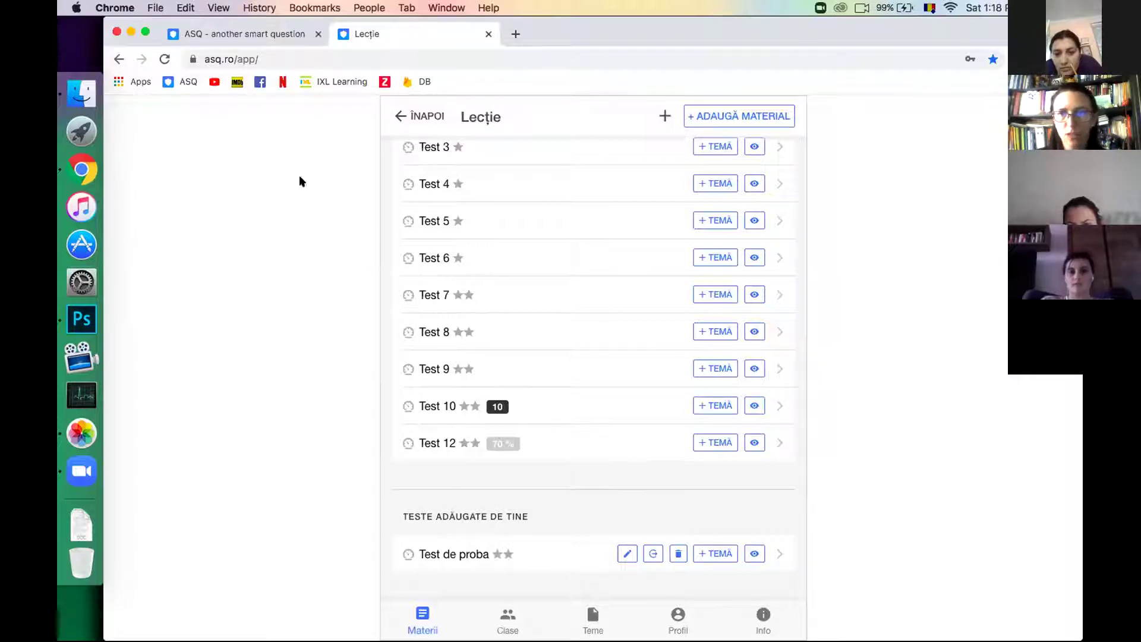
left_click(214, 35)
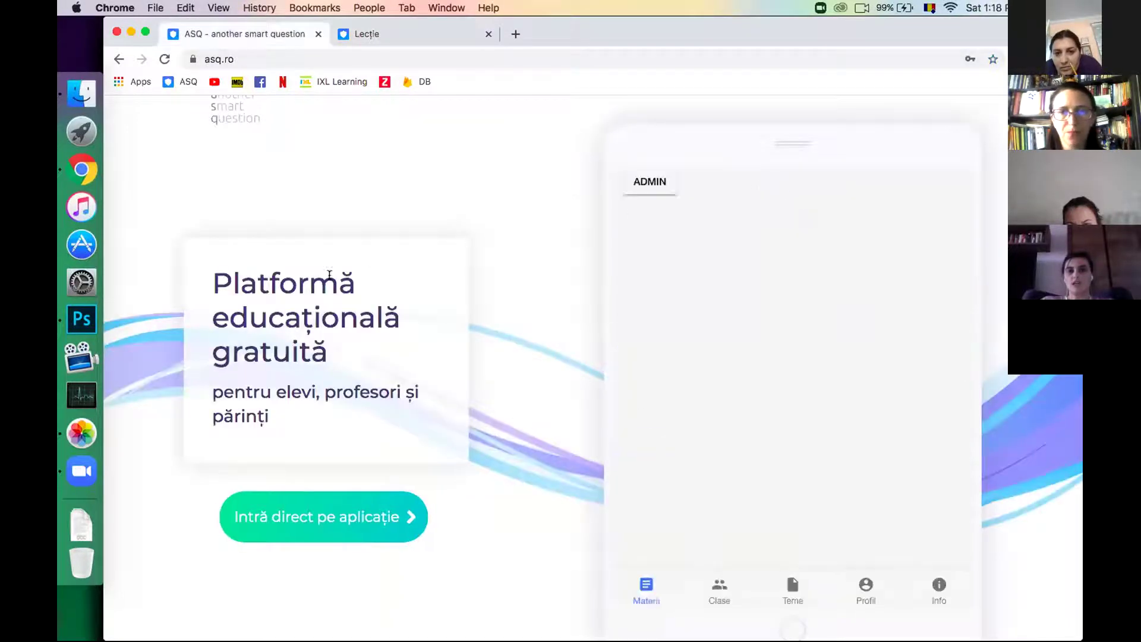
Show the Profesori how-to videos under 'Cum folosesc aplicația?', starting with 'Cum selectez școala și clasele mele?'
scroll(347, 387, "down", 15)
scroll(348, 394, "down", 5)
scroll(350, 390, "down", 10)
scroll(349, 394, "down", 15)
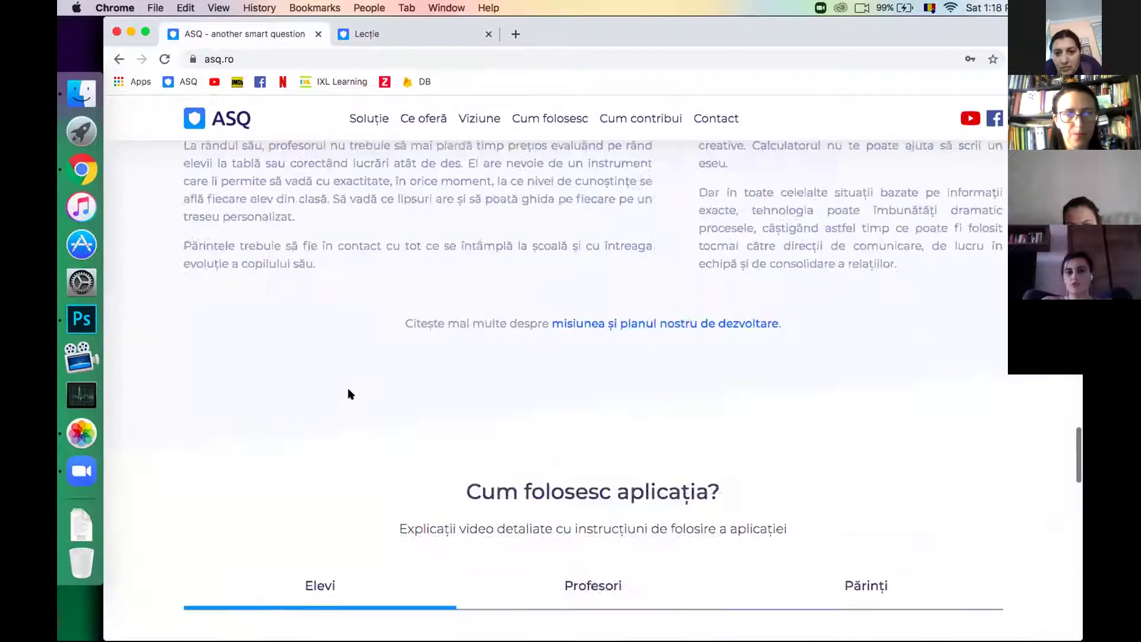
scroll(348, 394, "down", 5)
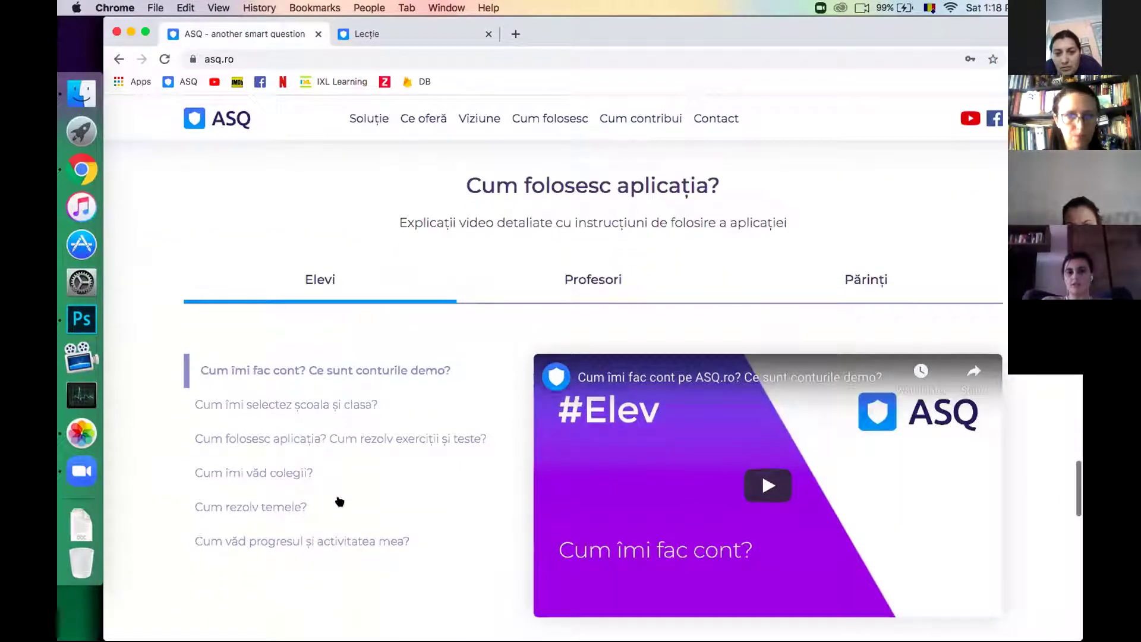
left_click(576, 280)
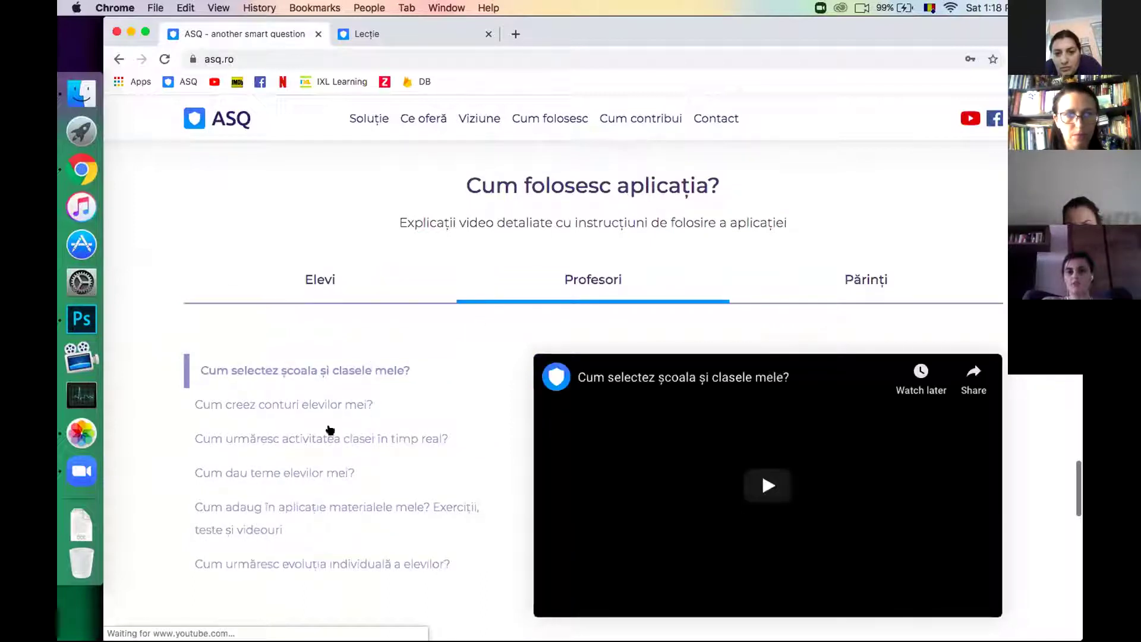
scroll(339, 513, "down", 2)
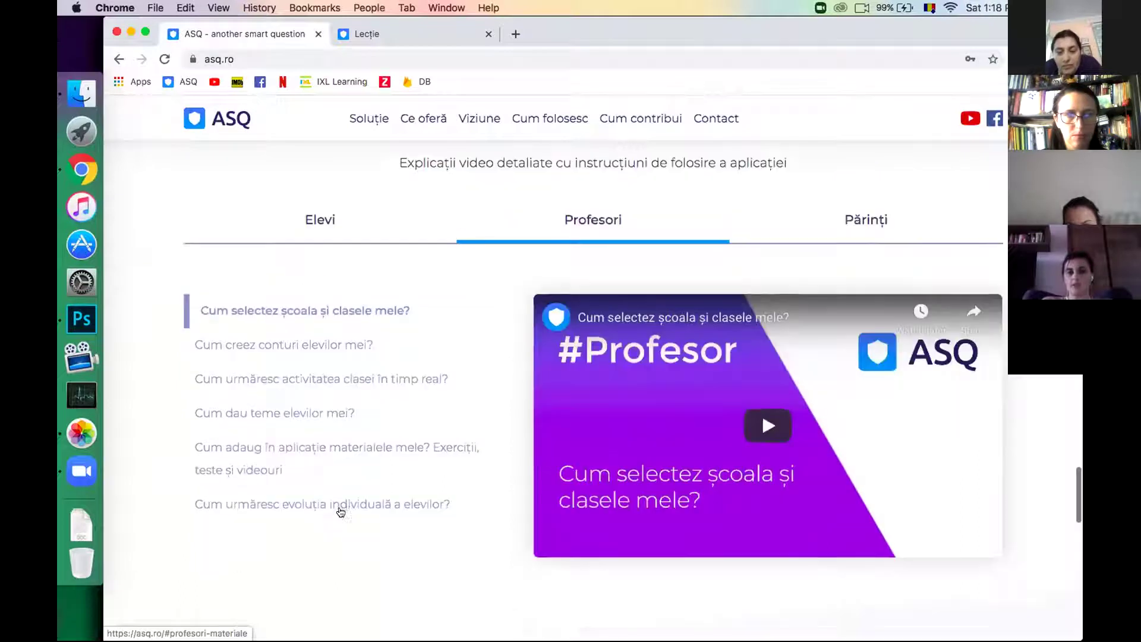
scroll(340, 512, "up", 1)
scroll(340, 512, "up", 1)
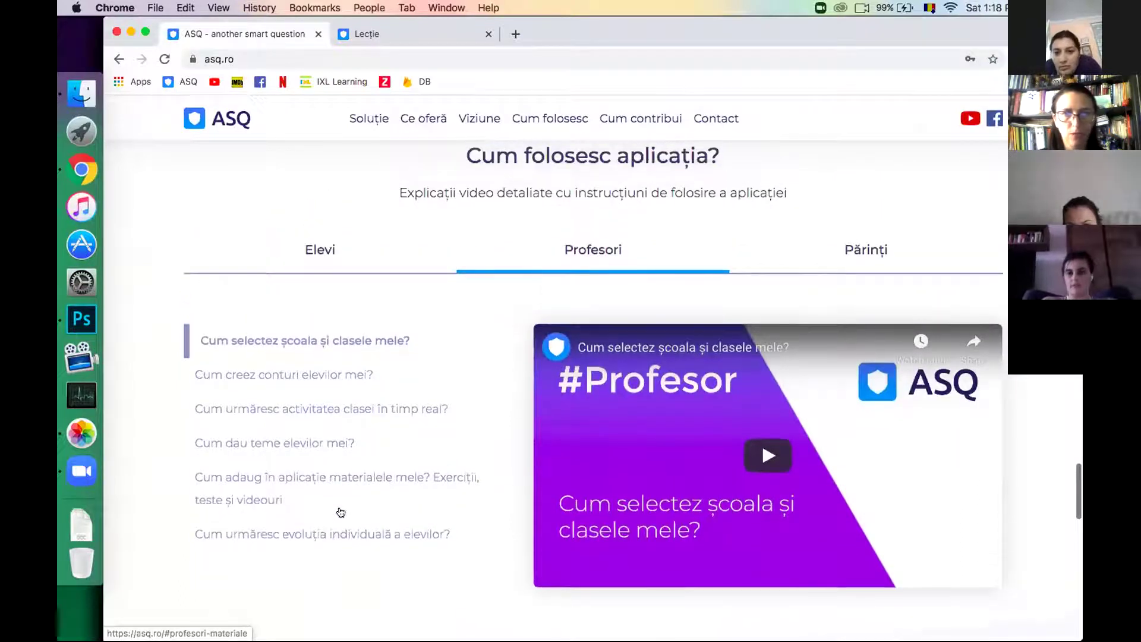
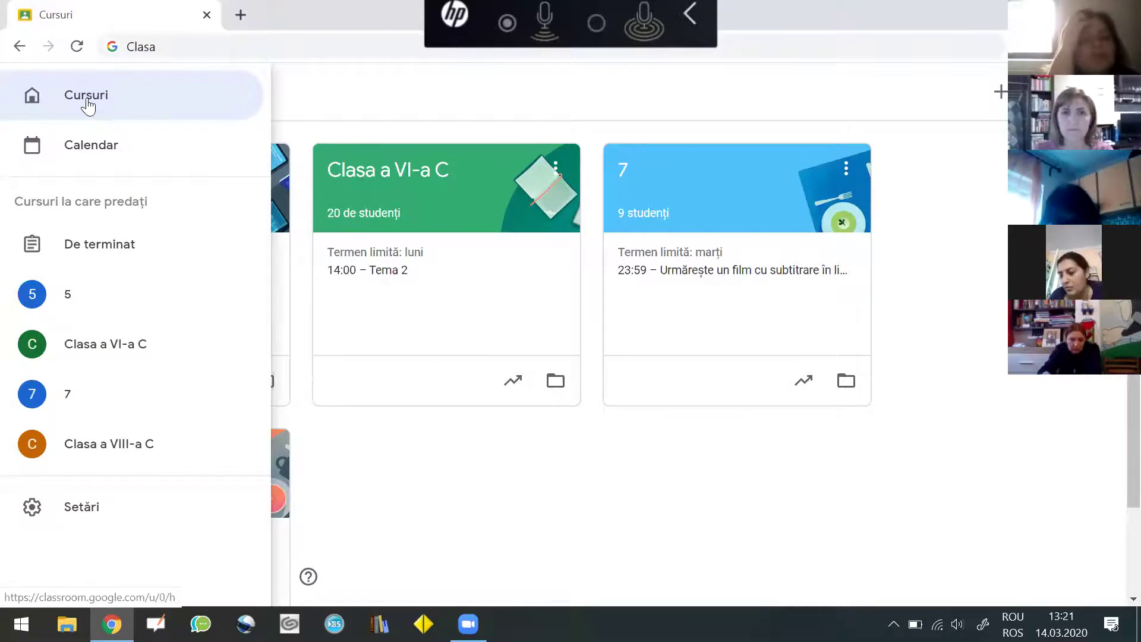
Start a new course with Creați un curs and accept the school-use notice
left_click(87, 99)
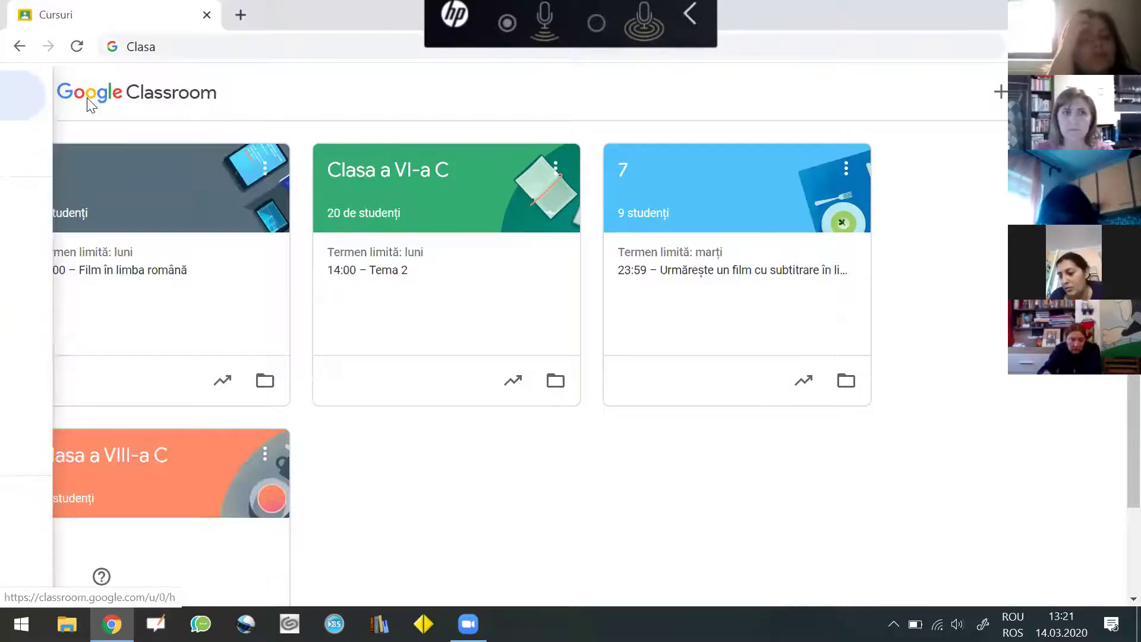
left_click(31, 97)
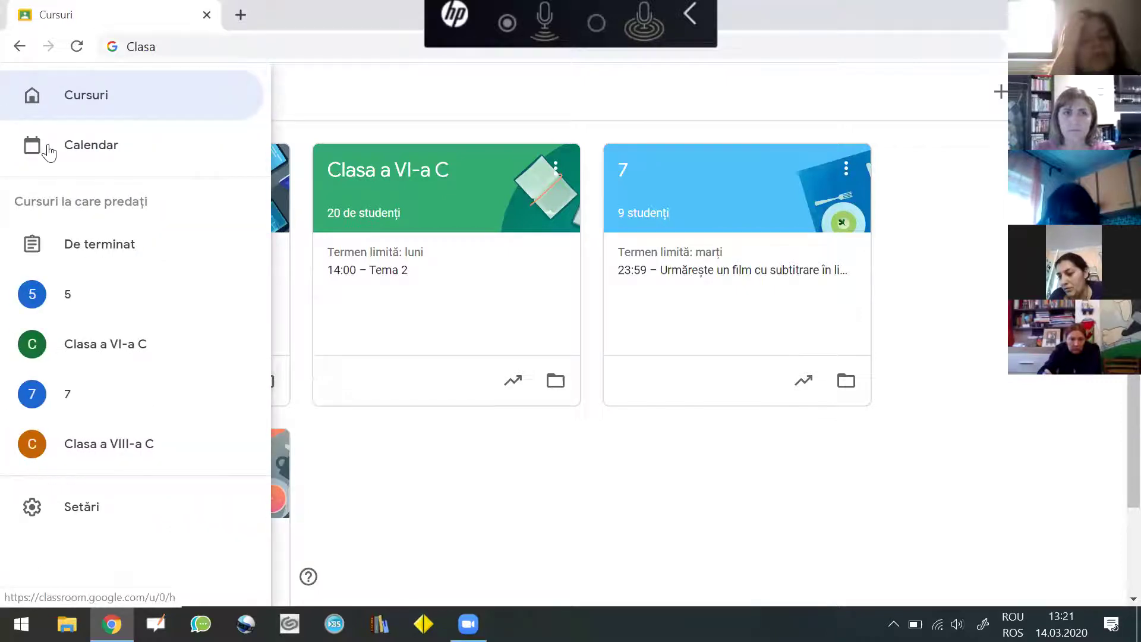
left_click(33, 105)
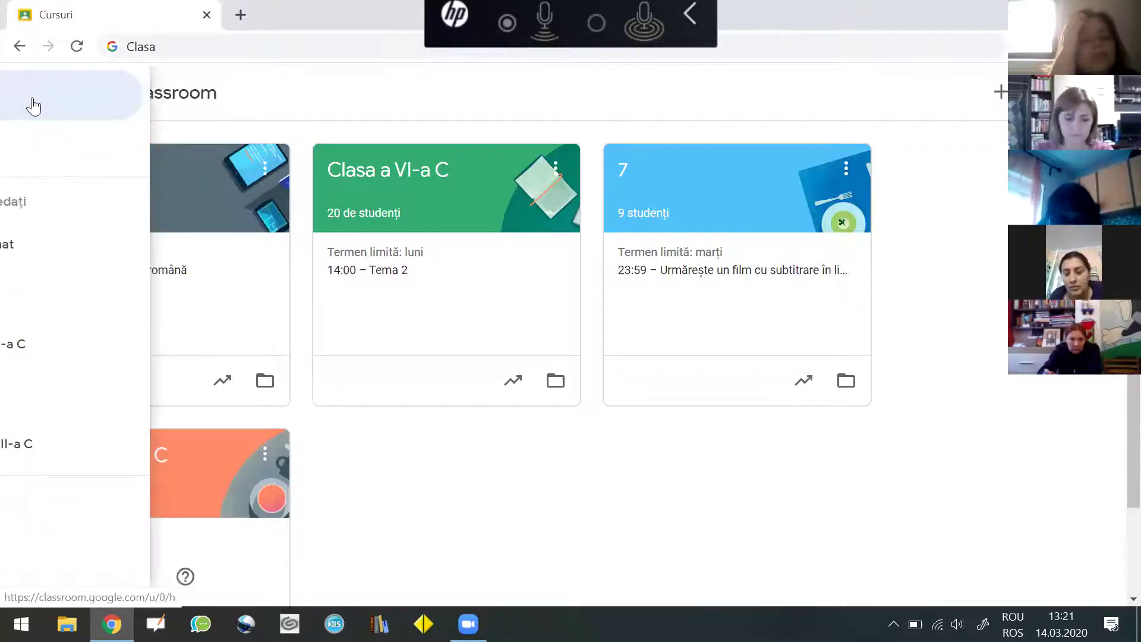
left_click(31, 92)
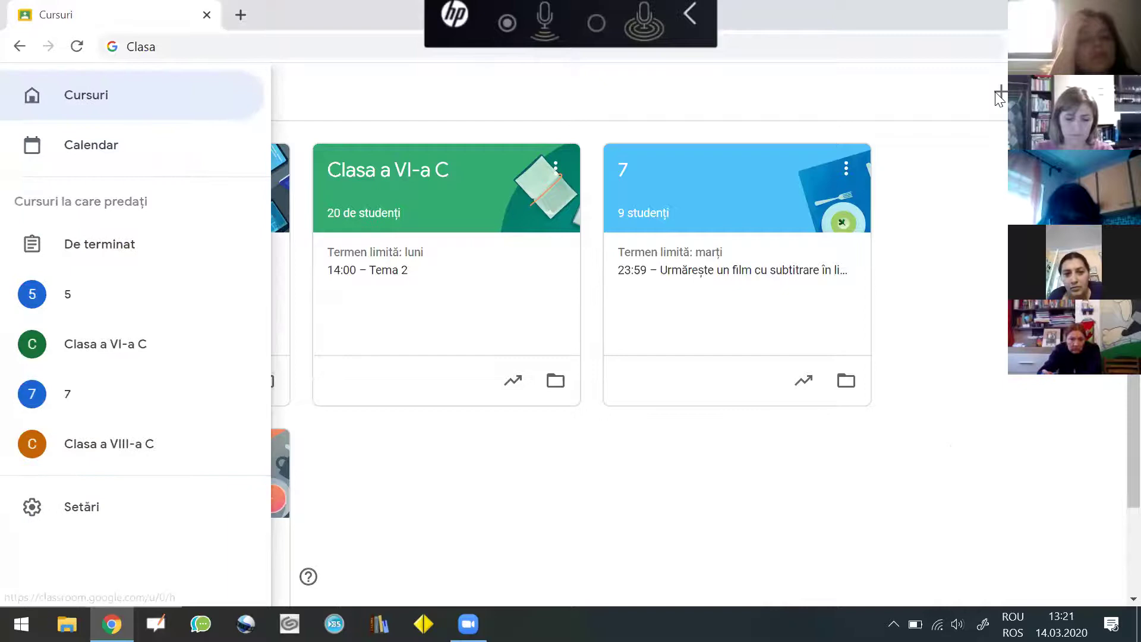
left_click(994, 100)
left_click(992, 101)
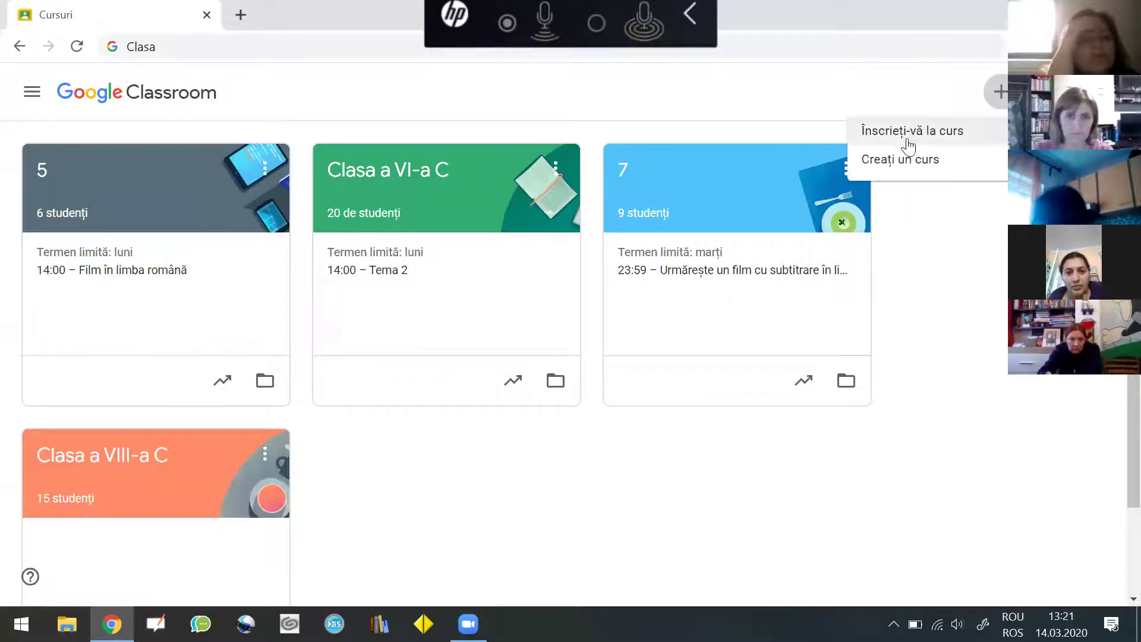
left_click(879, 173)
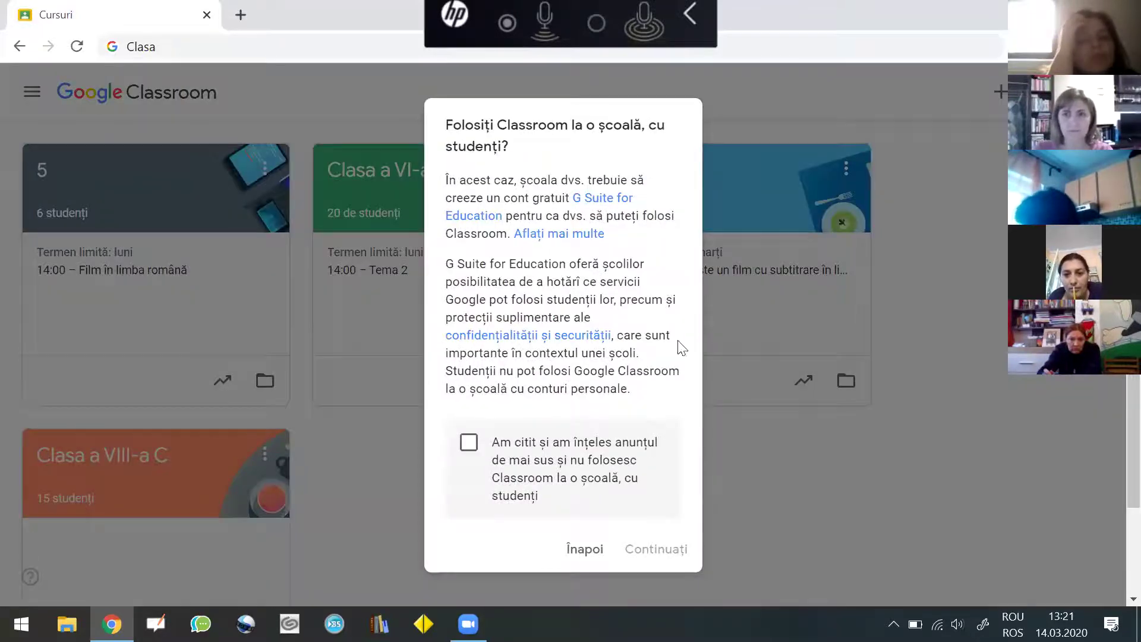
left_click(468, 442)
left_click(652, 552)
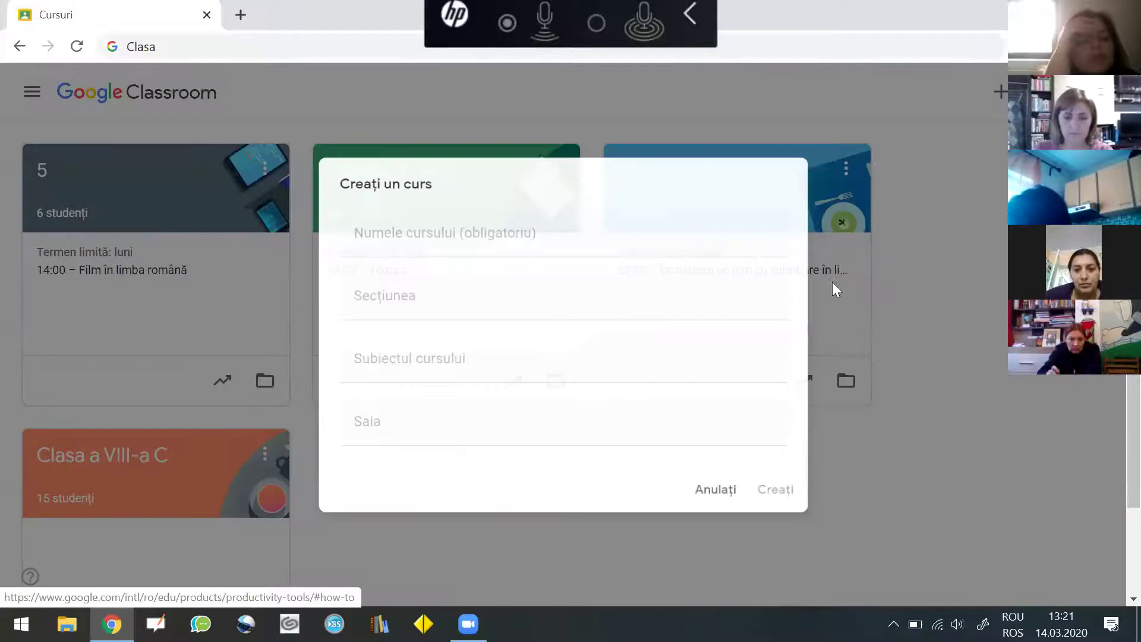
Enter 'Probă' as the course name and create the course
left_click(484, 235)
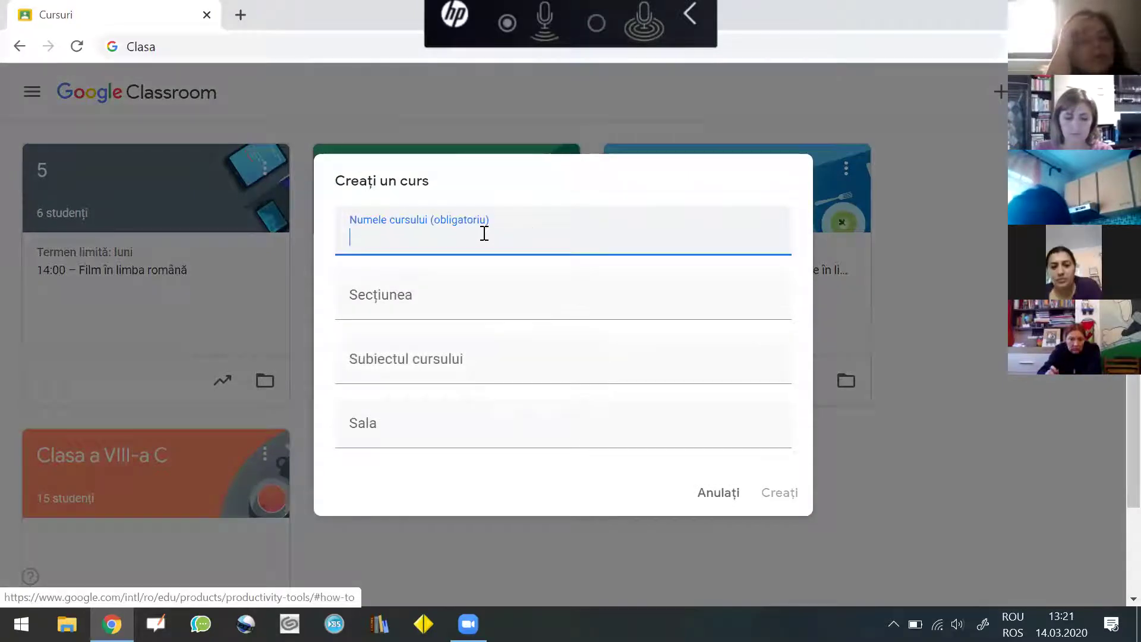
left_click(474, 303)
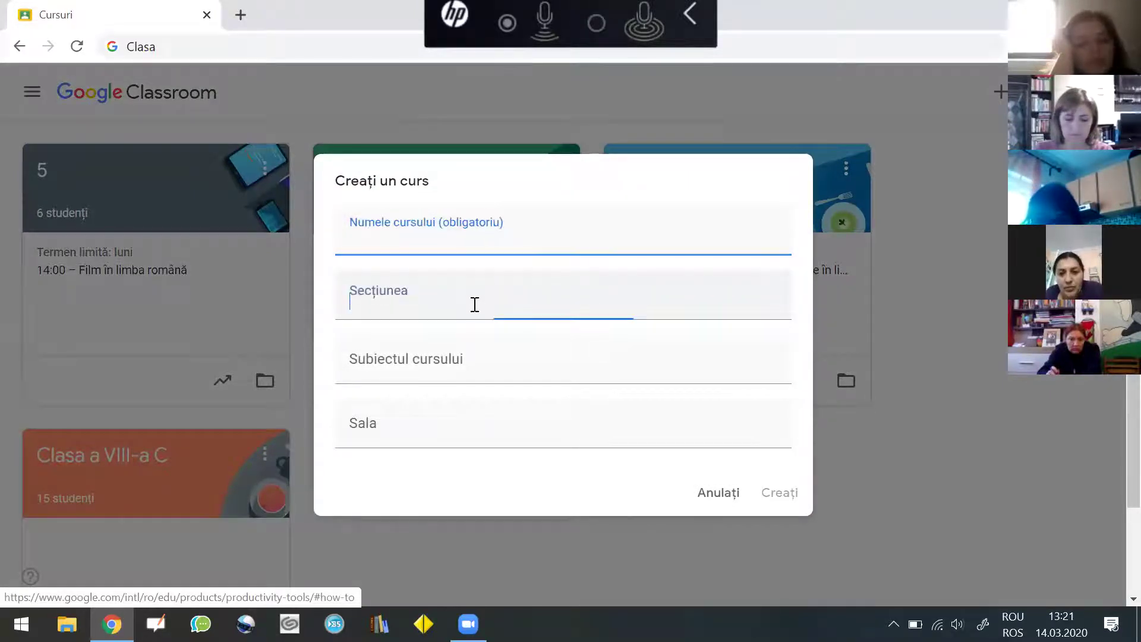
left_click(468, 362)
left_click(470, 428)
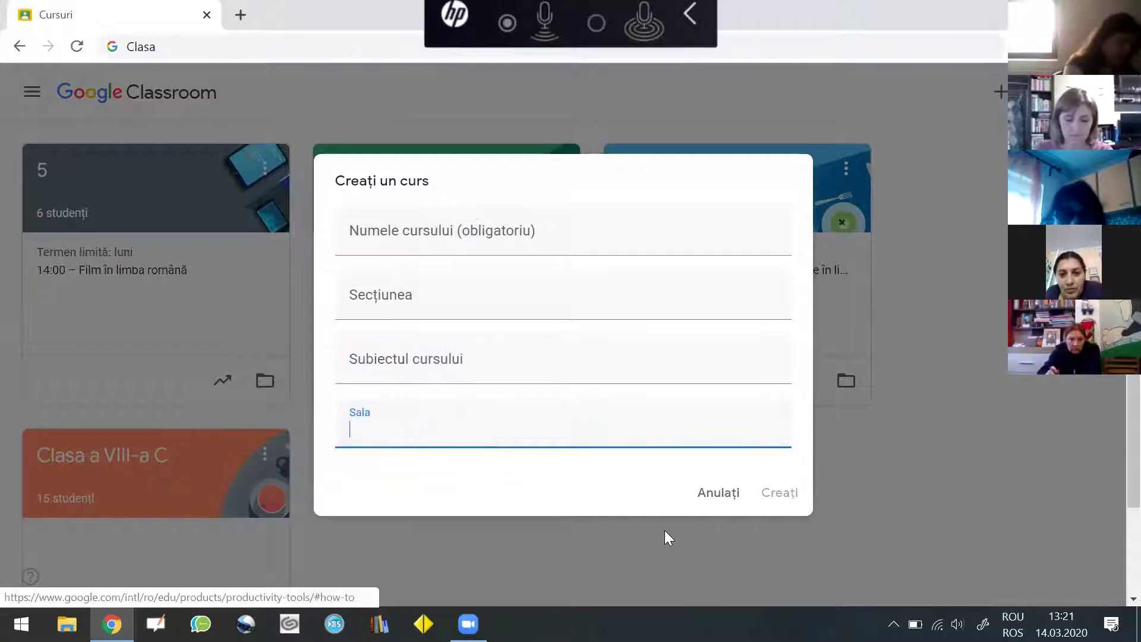
left_click(400, 237)
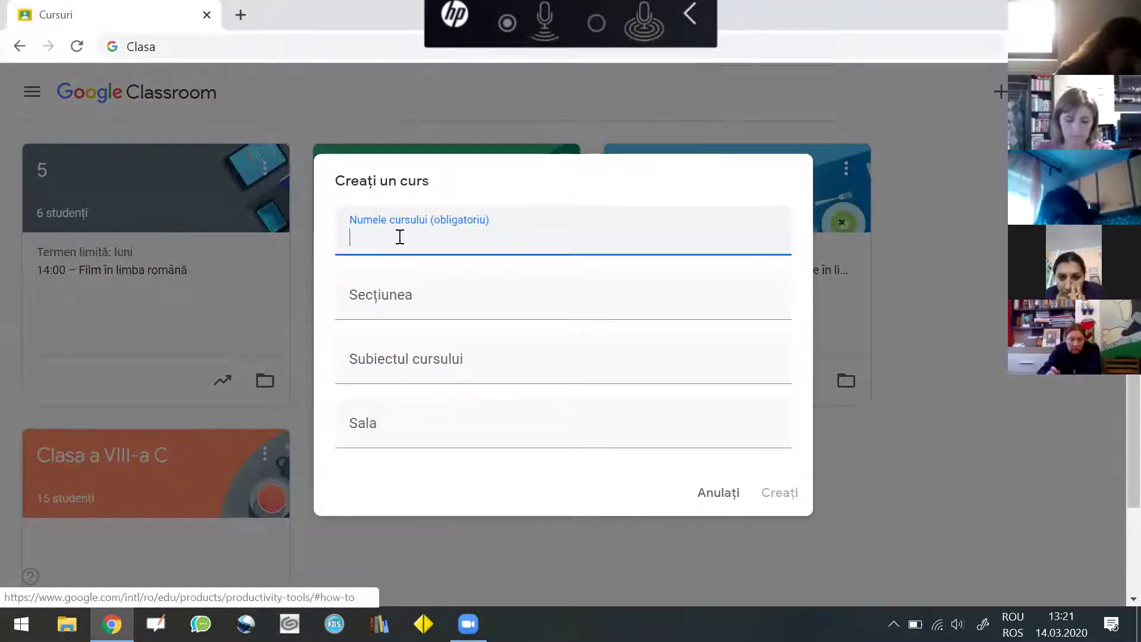
type("Pron")
key("BackSpace")
type("b")
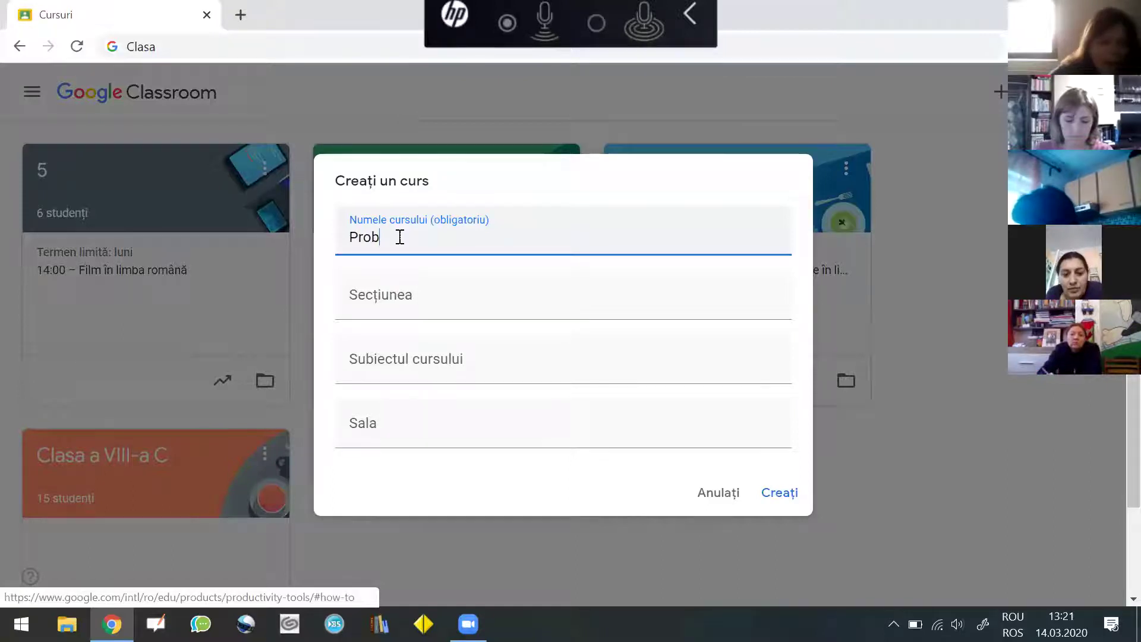
type("ă")
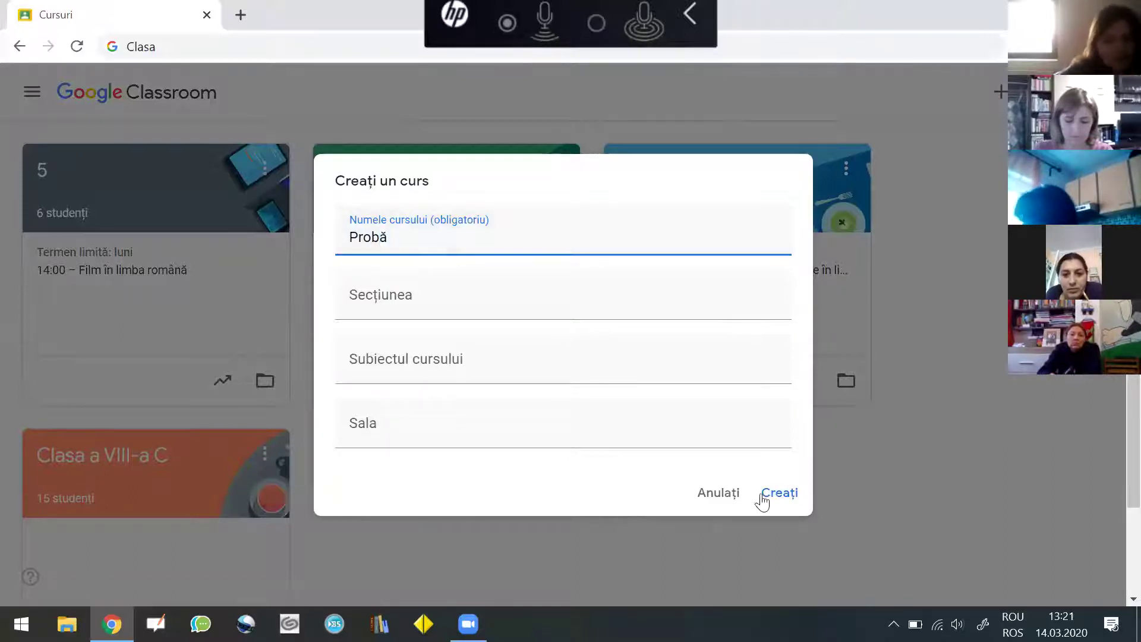
left_click(779, 492)
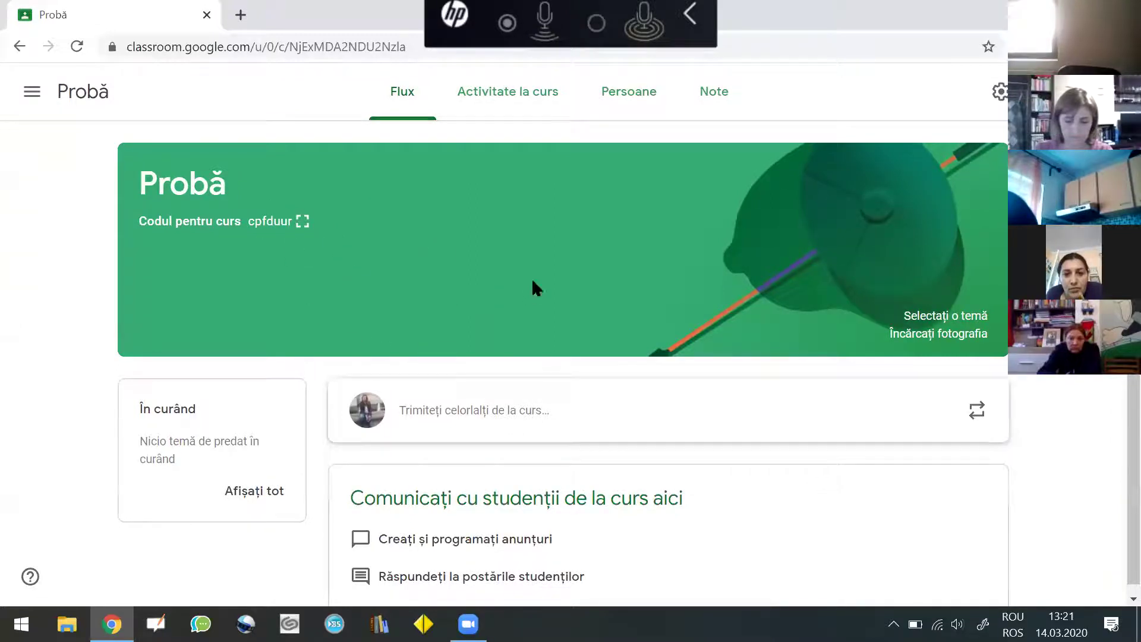
From the Persoane tab, search for the student's e-mail address and send them an invitation
scroll(537, 283, "down", 1)
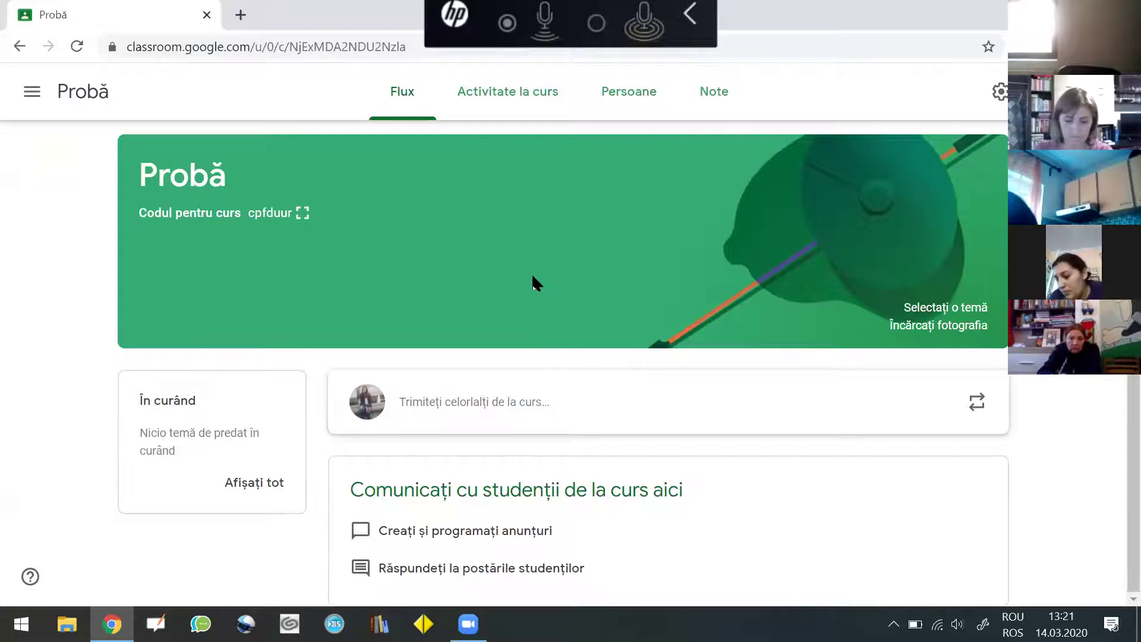
scroll(537, 284, "up", 1)
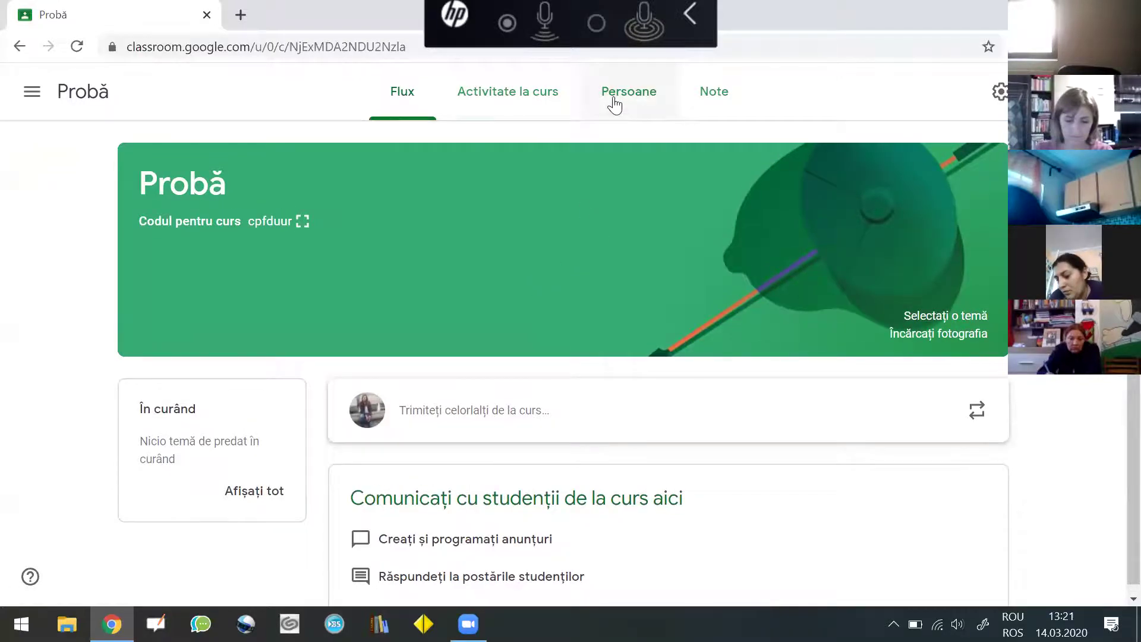
left_click(612, 95)
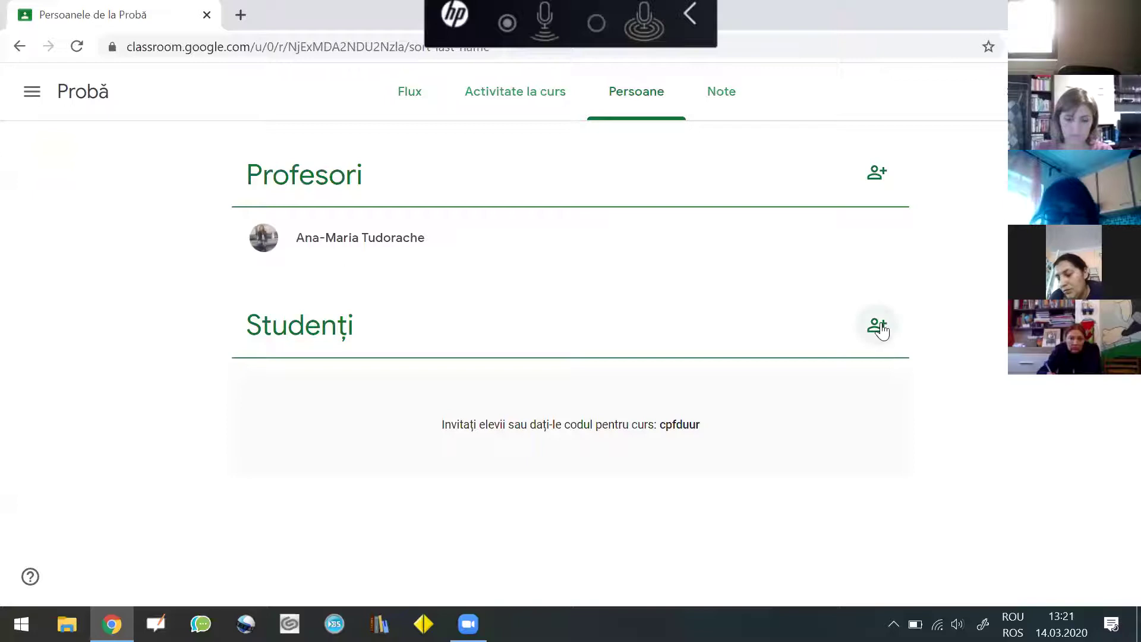
left_click(878, 324)
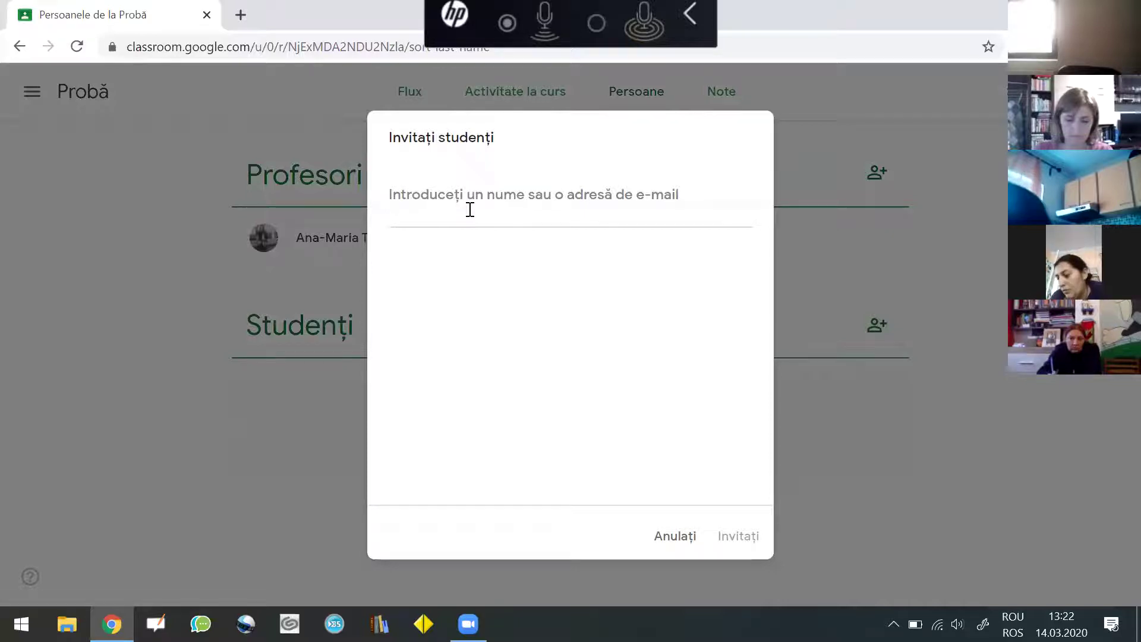
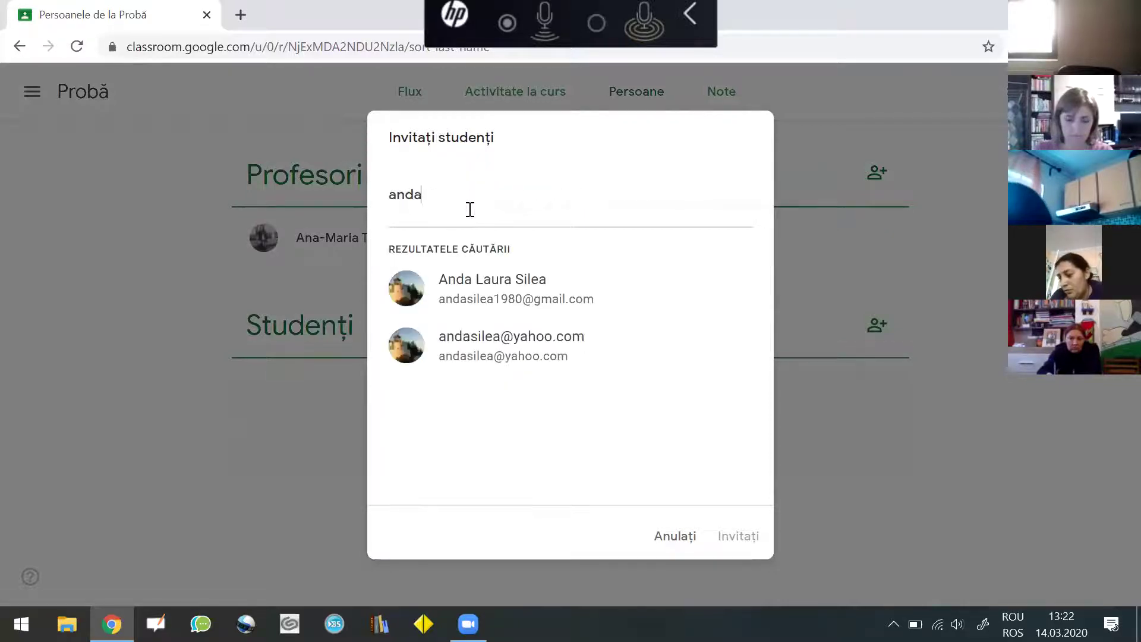
left_click(526, 363)
left_click(737, 538)
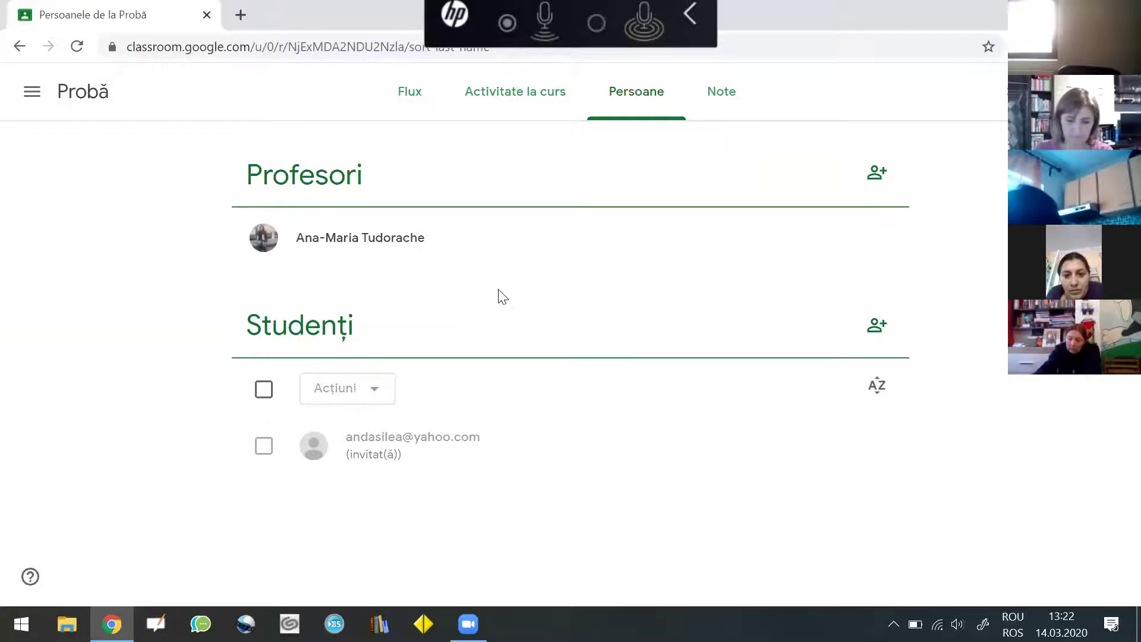
Go from the Probă stream to Activitate la curs and create a new Temă
left_click(418, 105)
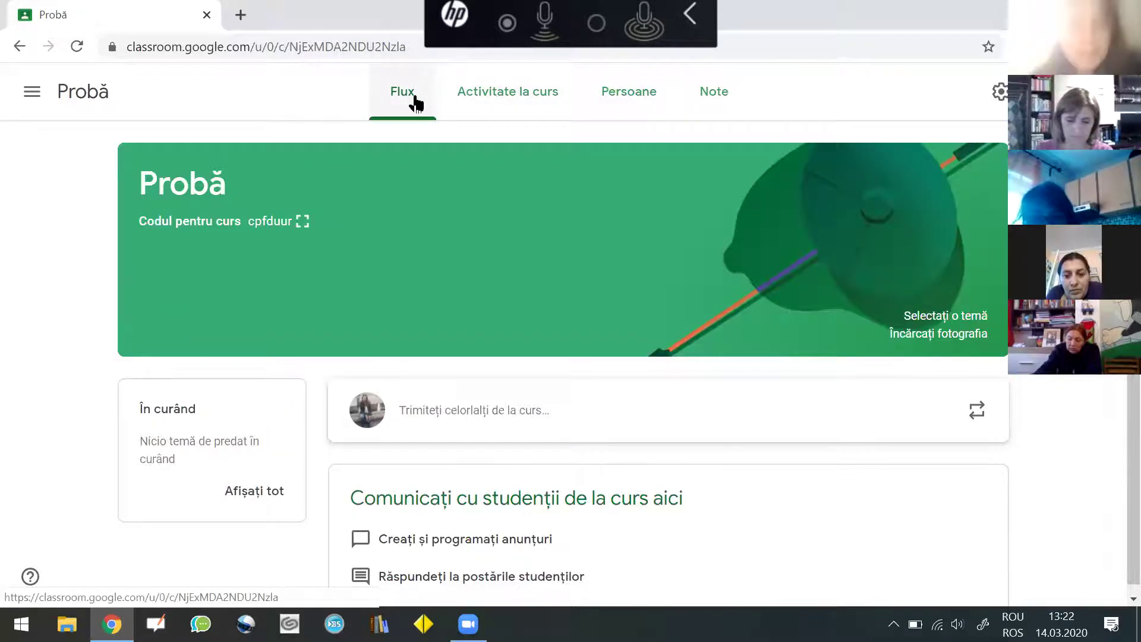
scroll(717, 296, "down", 1)
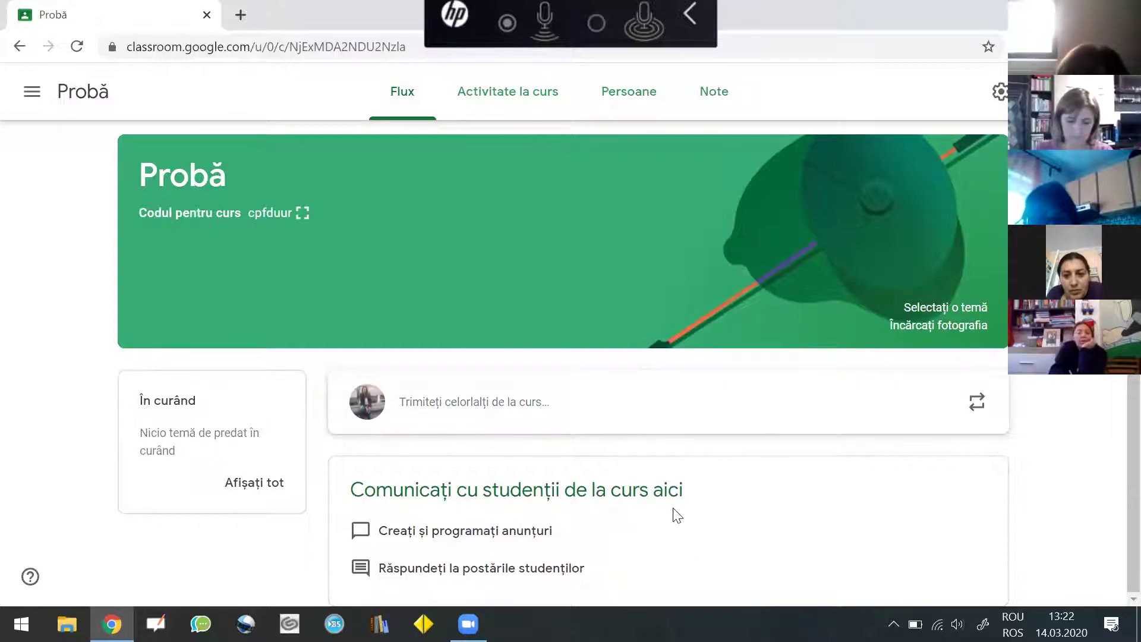
left_click(503, 105)
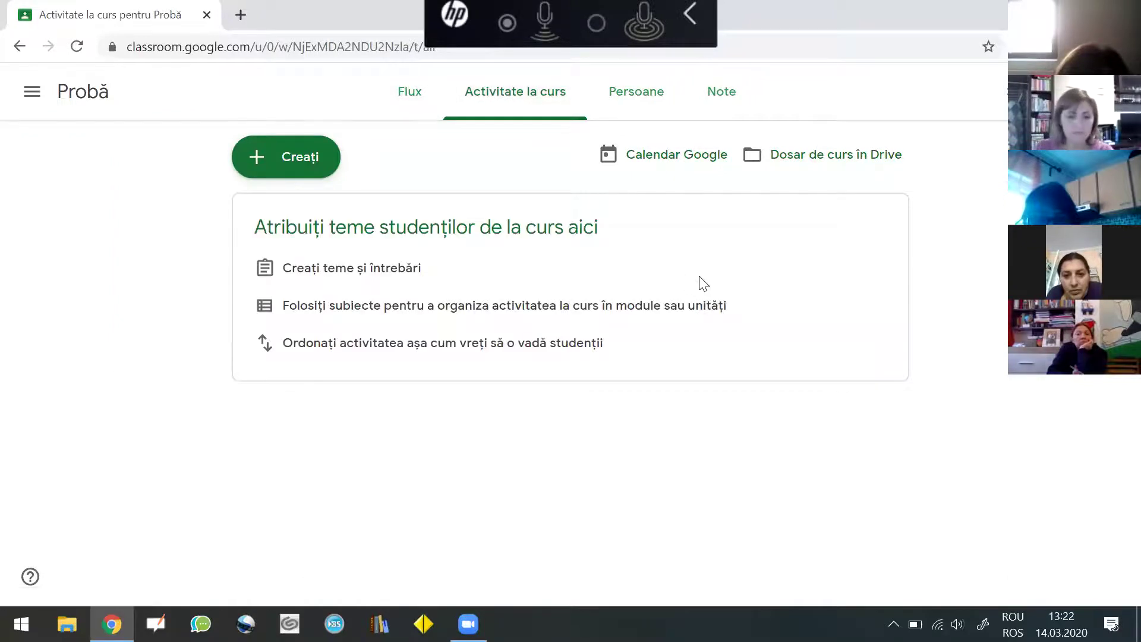
left_click(292, 168)
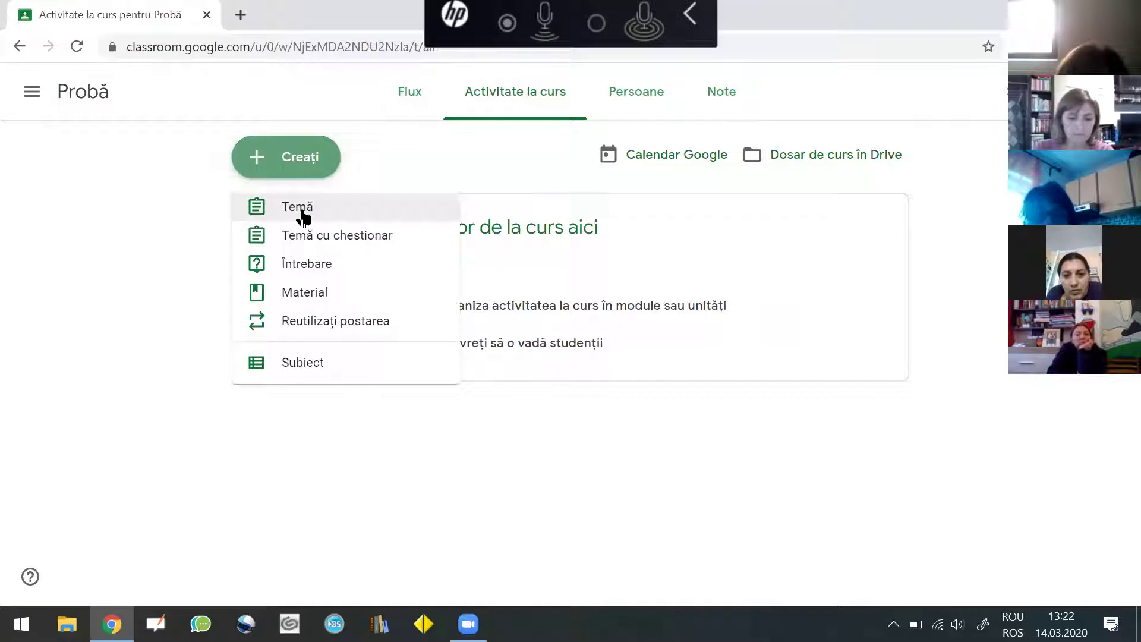
left_click(301, 208)
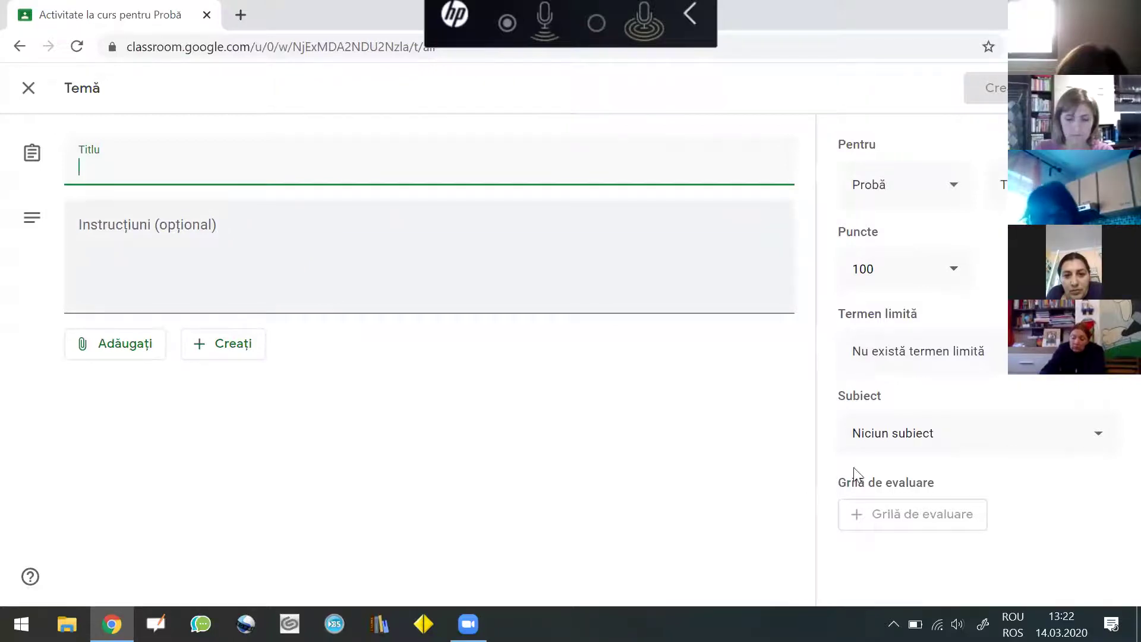
Change the assignment's points from 100 to 40
left_click(964, 283)
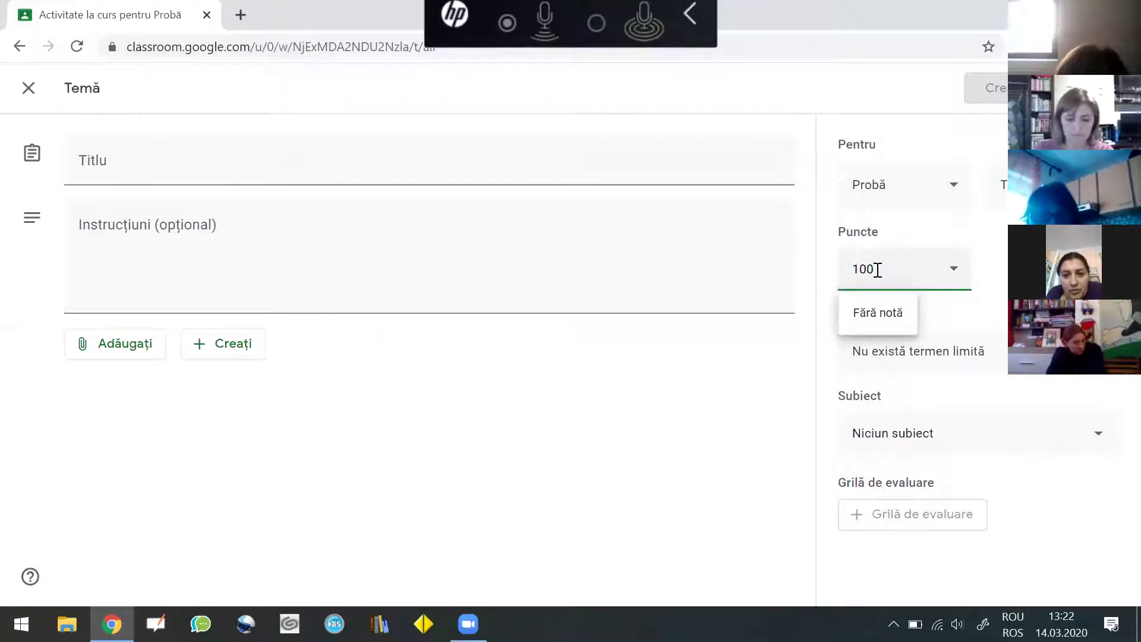
key("BackSpace")
key("BackSpace")
key("BackSpace")
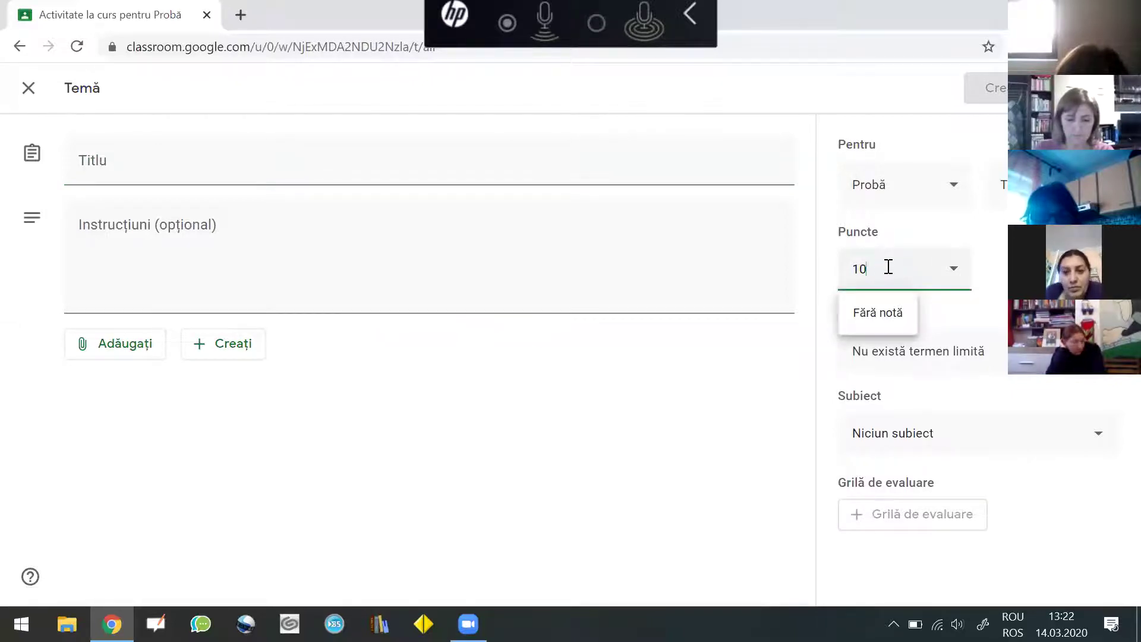
type("40")
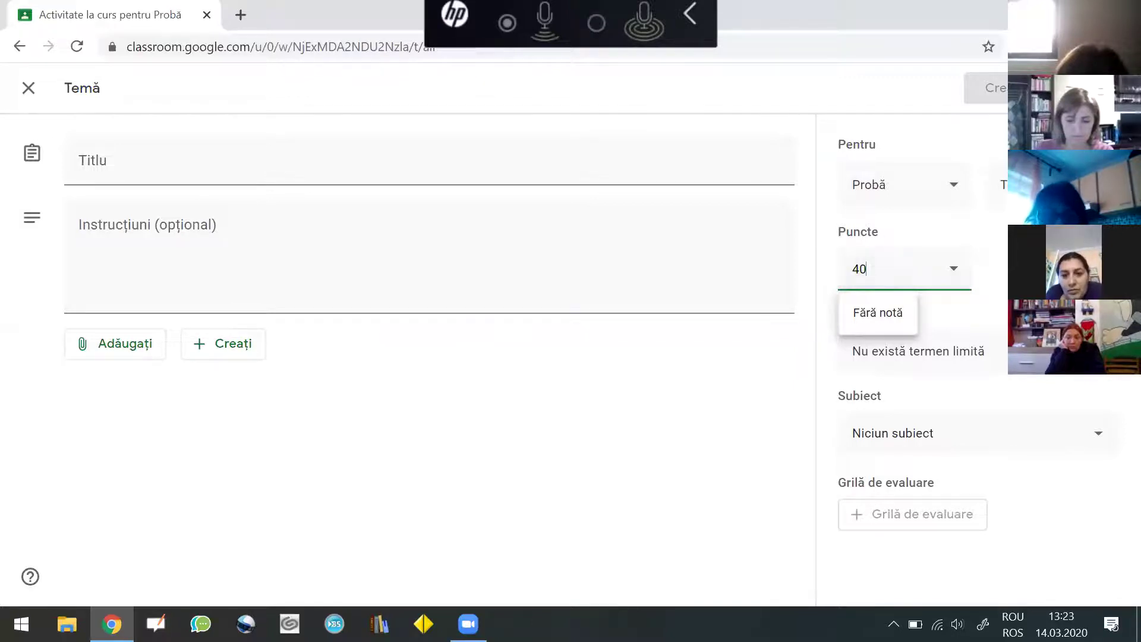
key("Return")
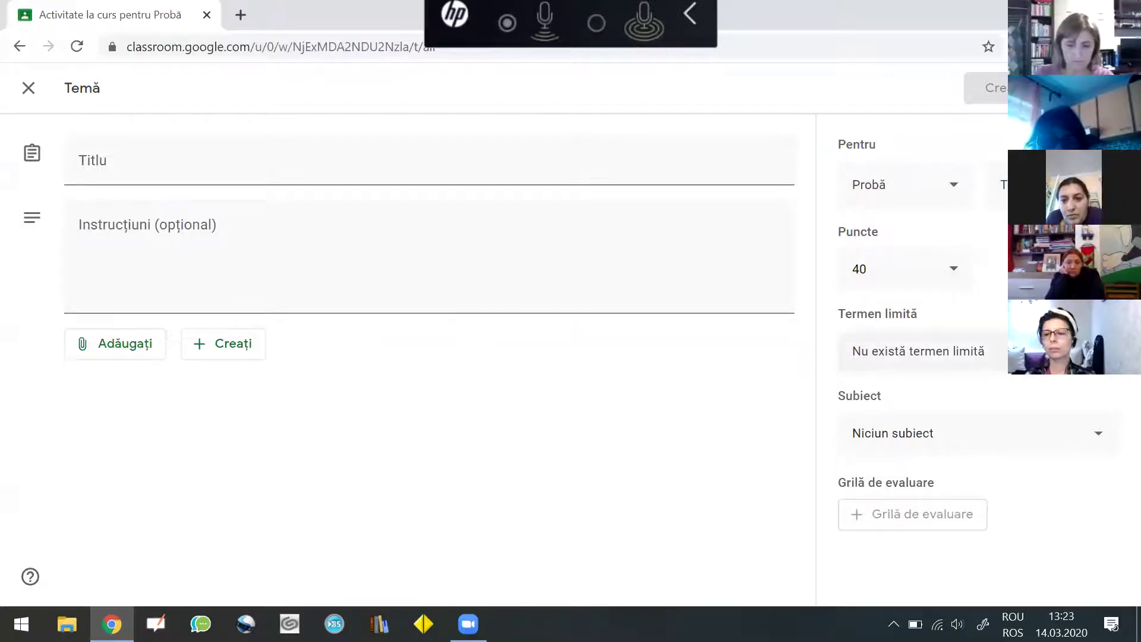
Set the assignment's due date to tomorrow at 23:59
key("Tab")
key("Return")
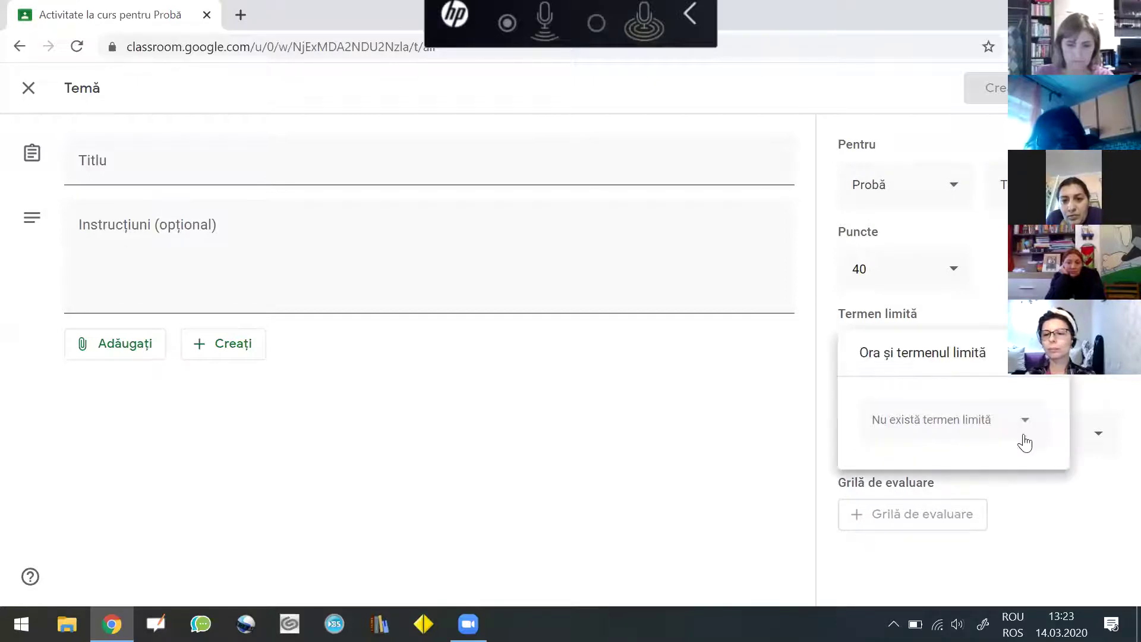
left_click(1025, 440)
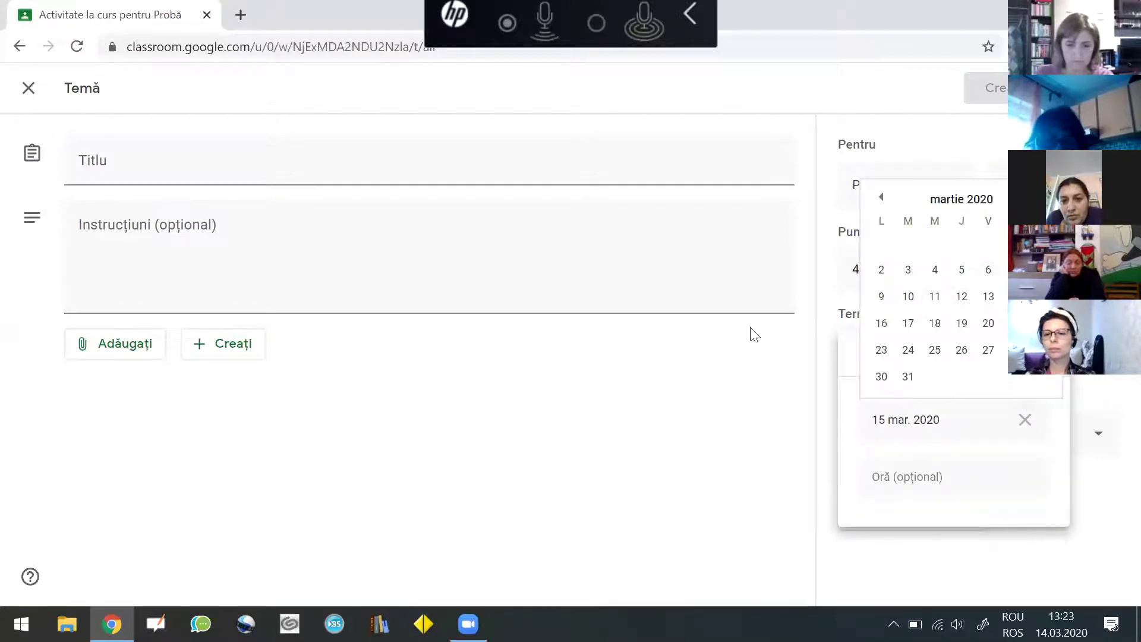
left_click(721, 389)
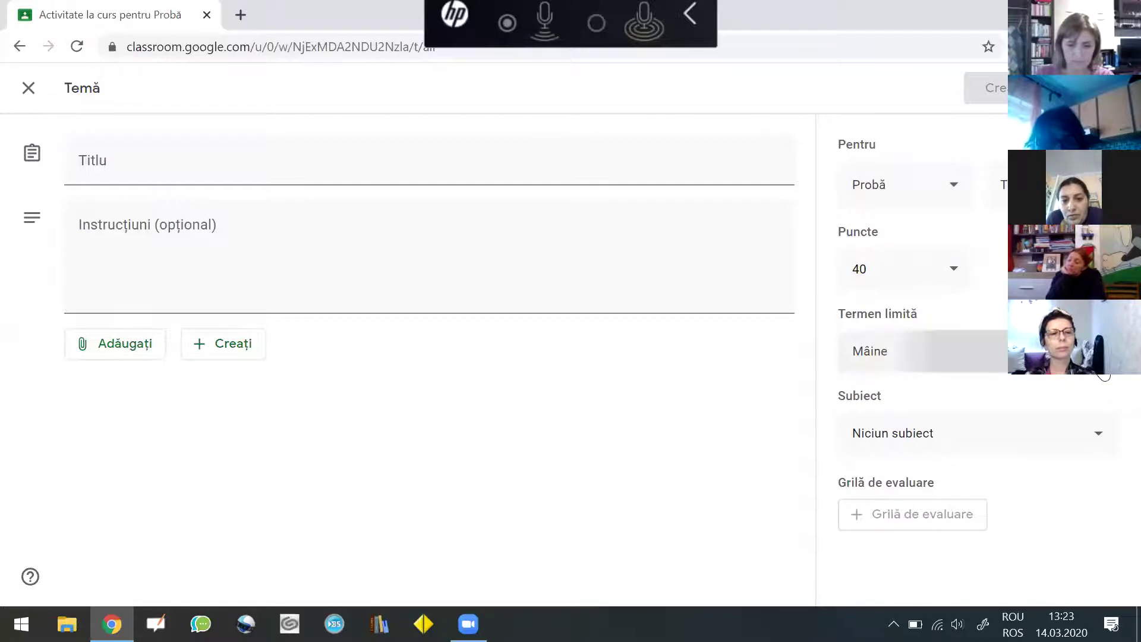
left_click(1076, 362)
left_click(924, 477)
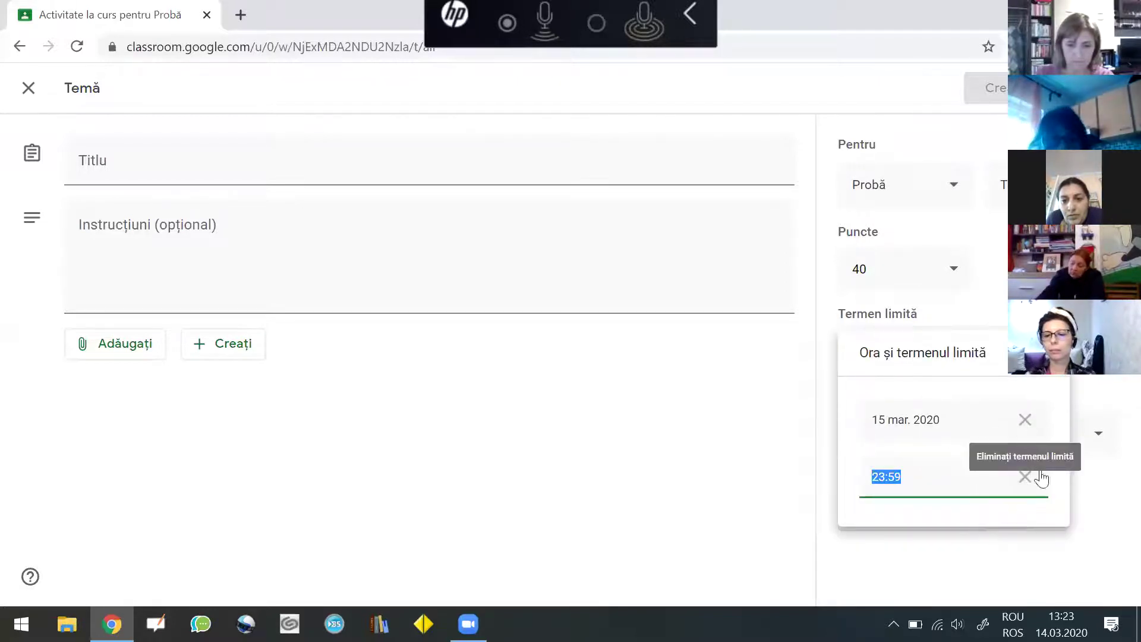
left_click(831, 480)
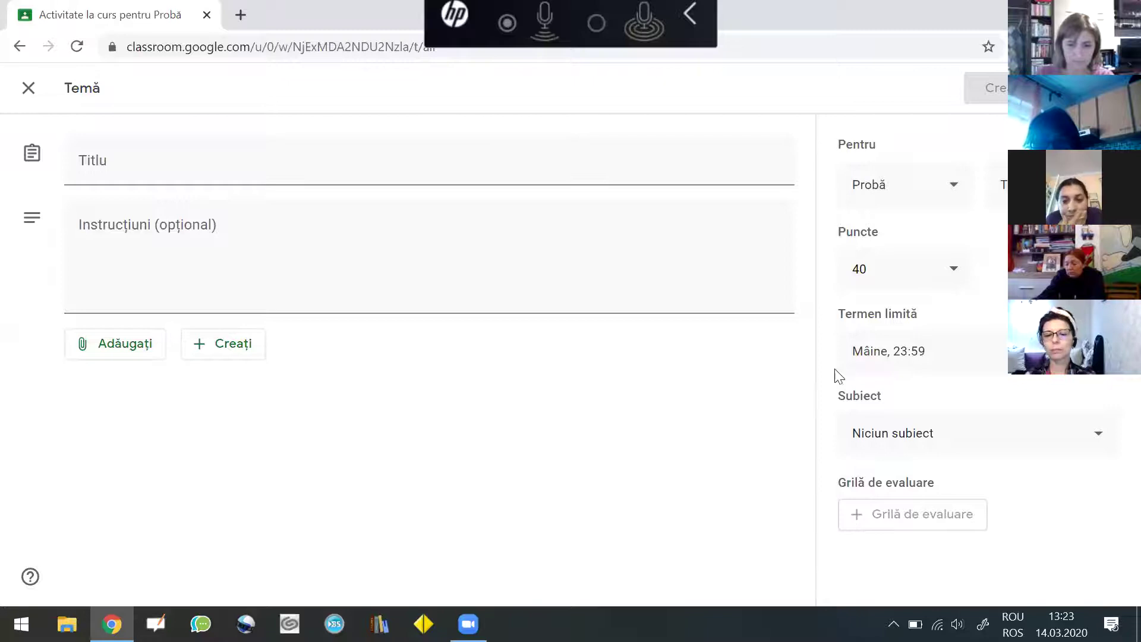
Toggle all students off and back on, check the attachment options, then discard the draft
left_click(997, 185)
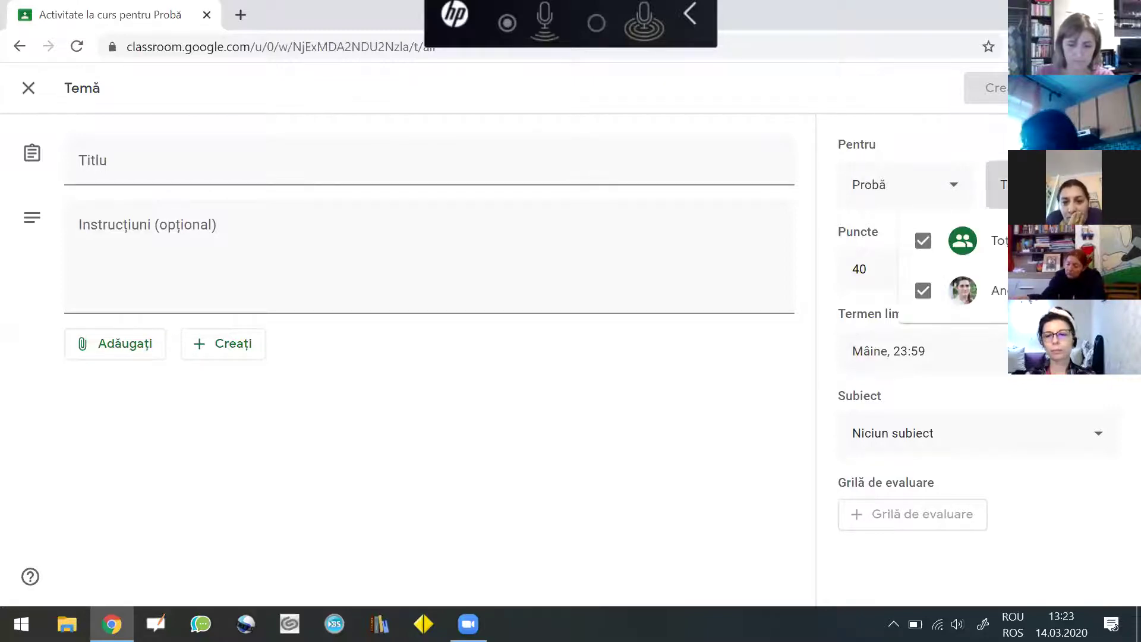
left_click(951, 291)
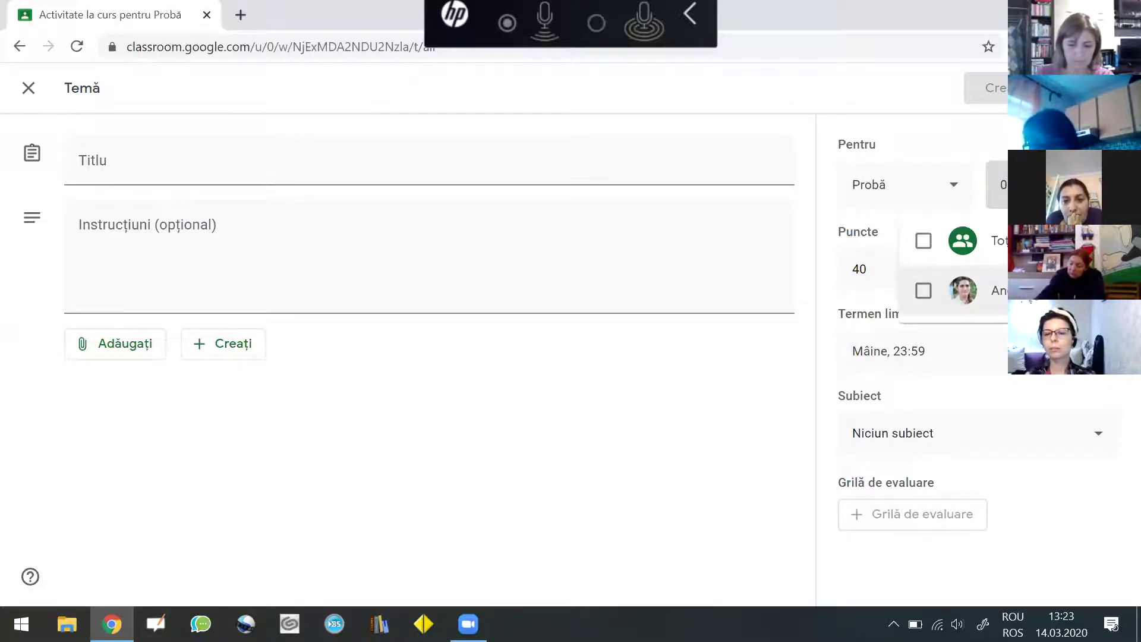
left_click(923, 241)
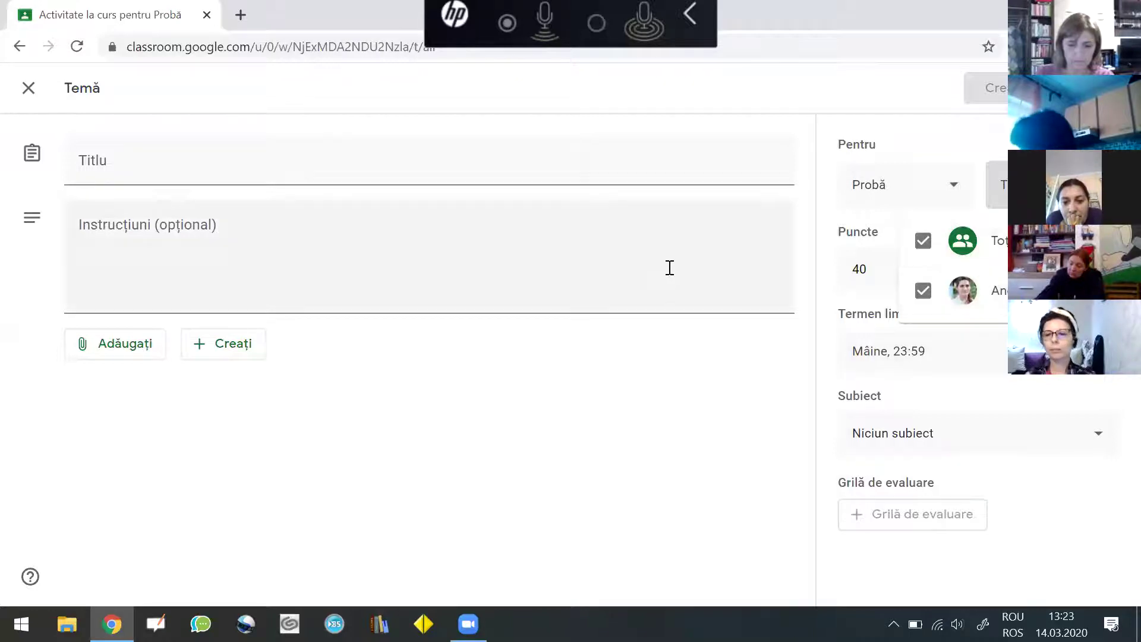
left_click(846, 227)
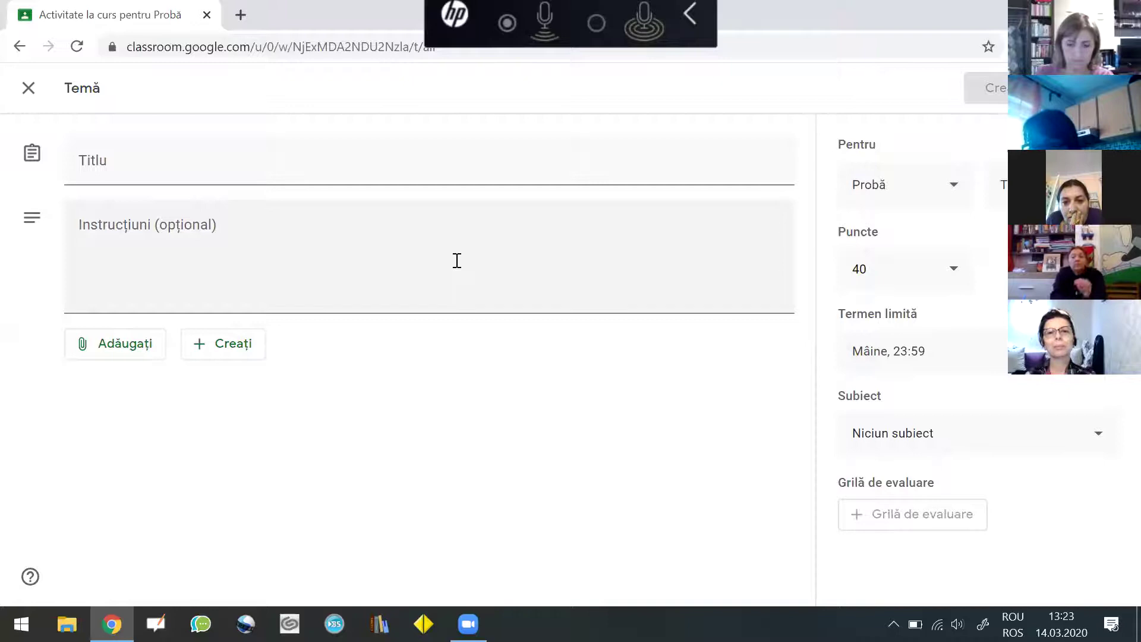
left_click(95, 347)
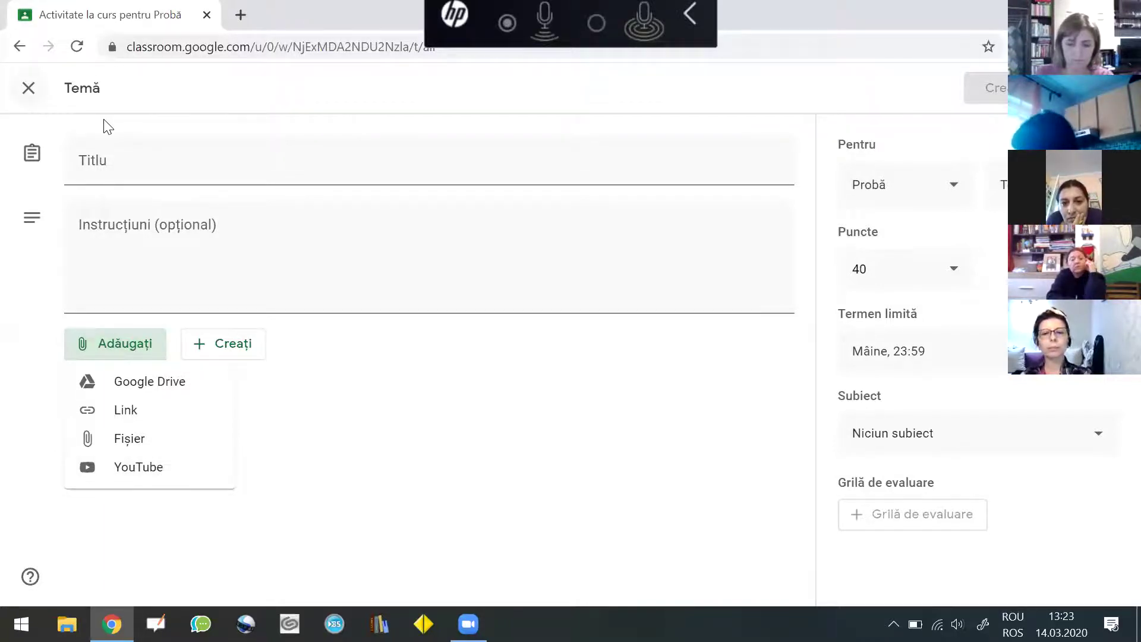
left_click(28, 88)
left_click(27, 92)
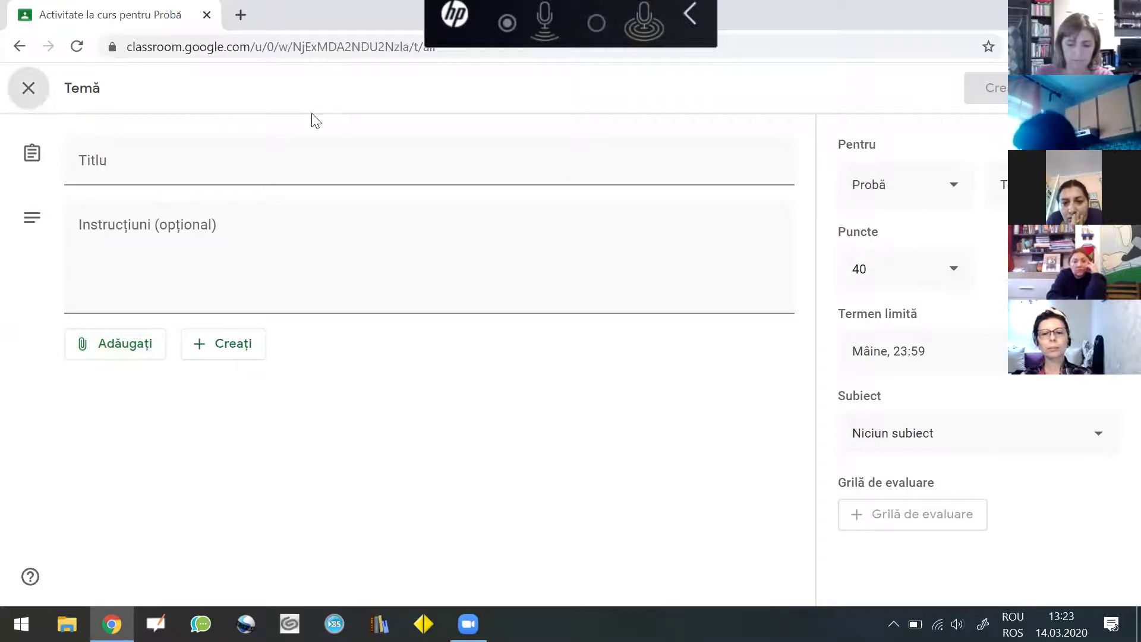
Create a Temă cu chestionar assignment and open its Blank Quiz form
left_click(300, 169)
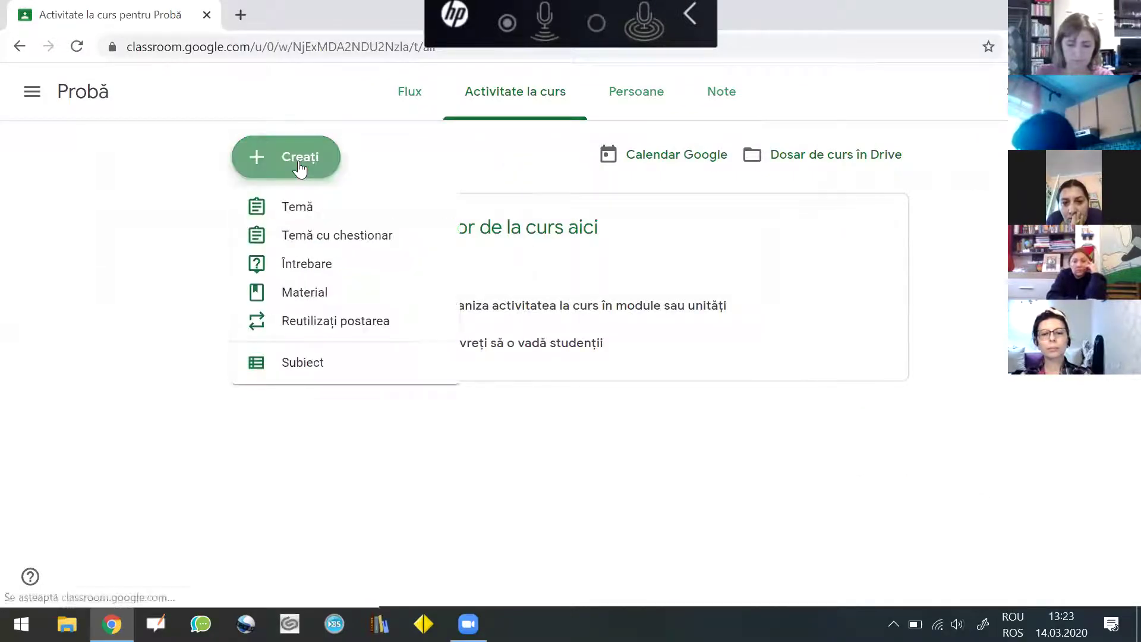
left_click(325, 237)
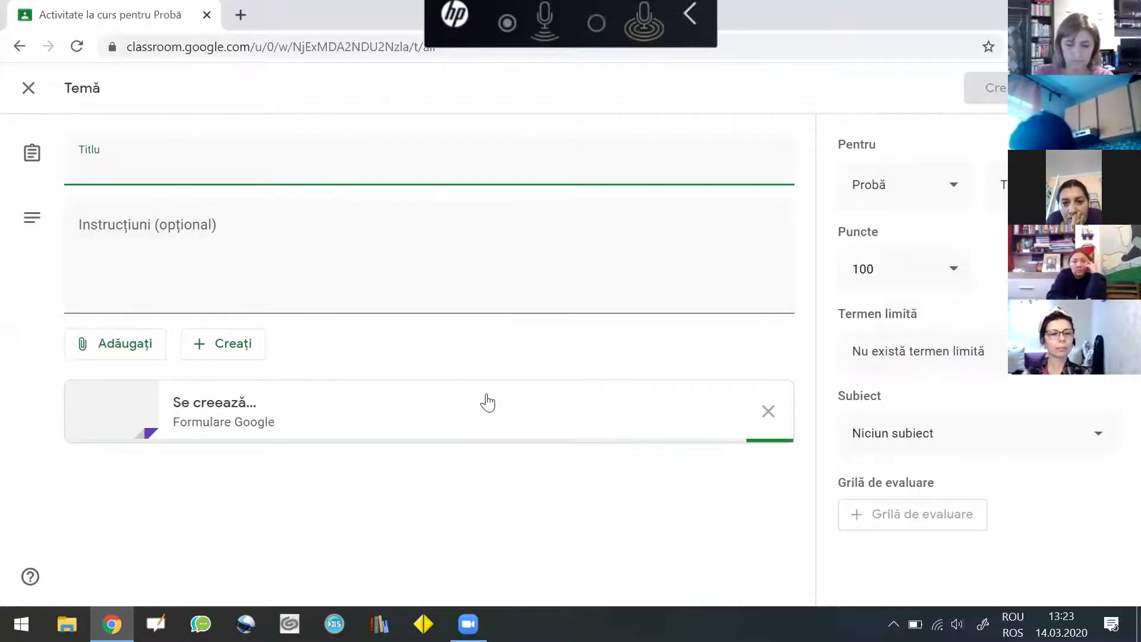
left_click(152, 421)
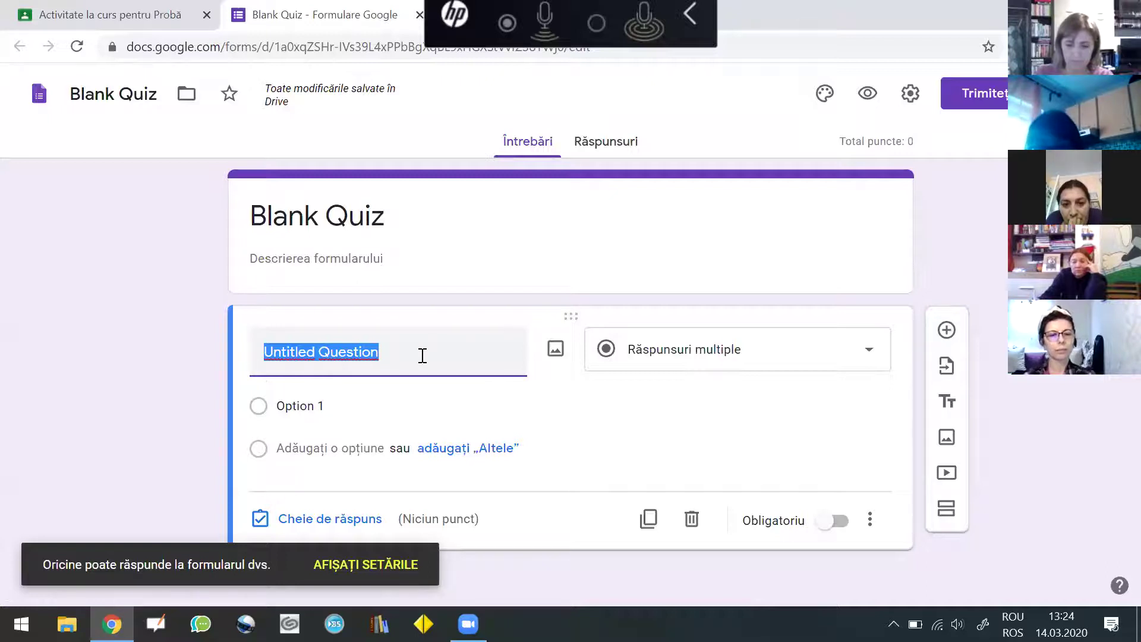
Title the first question 'Ce este verbul' and make it a short-answer question
type("Ce")
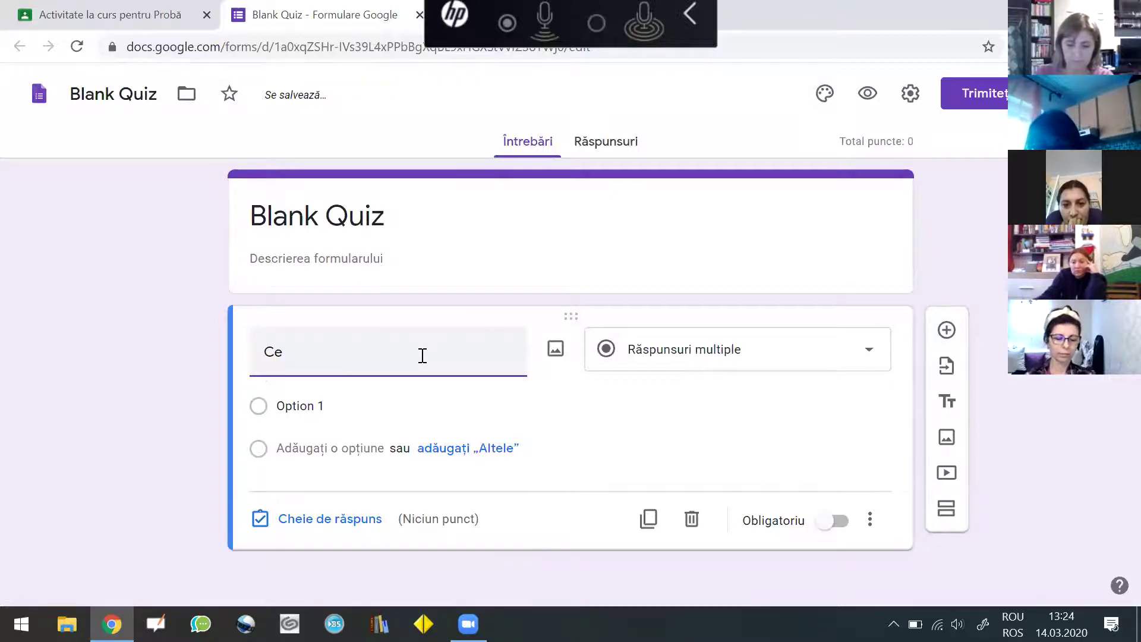
type(" este")
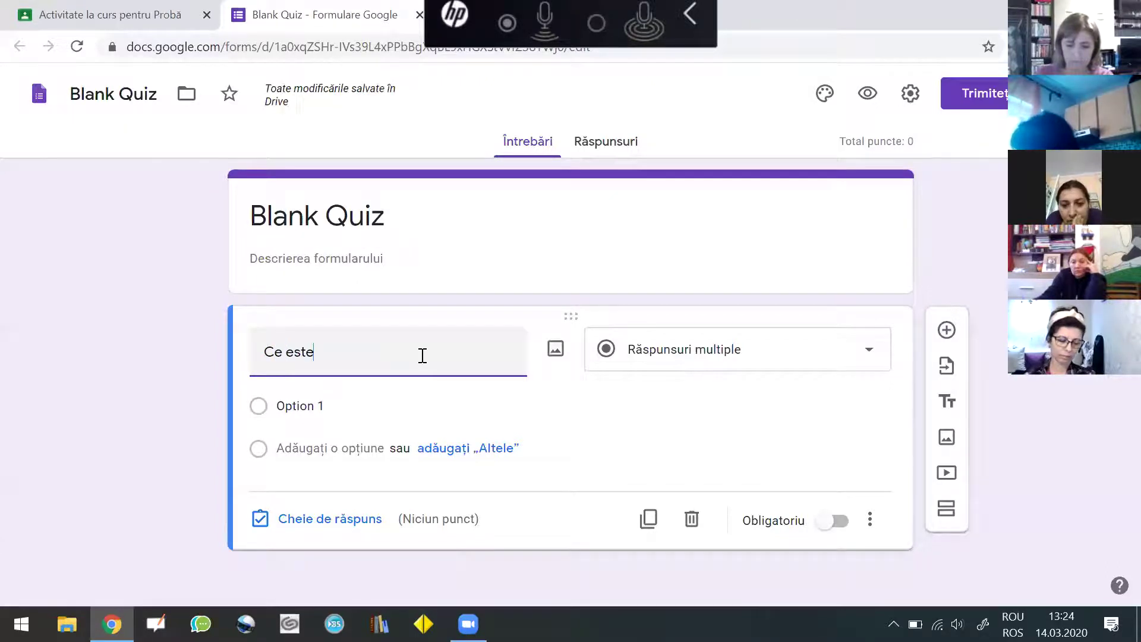
type(" ver")
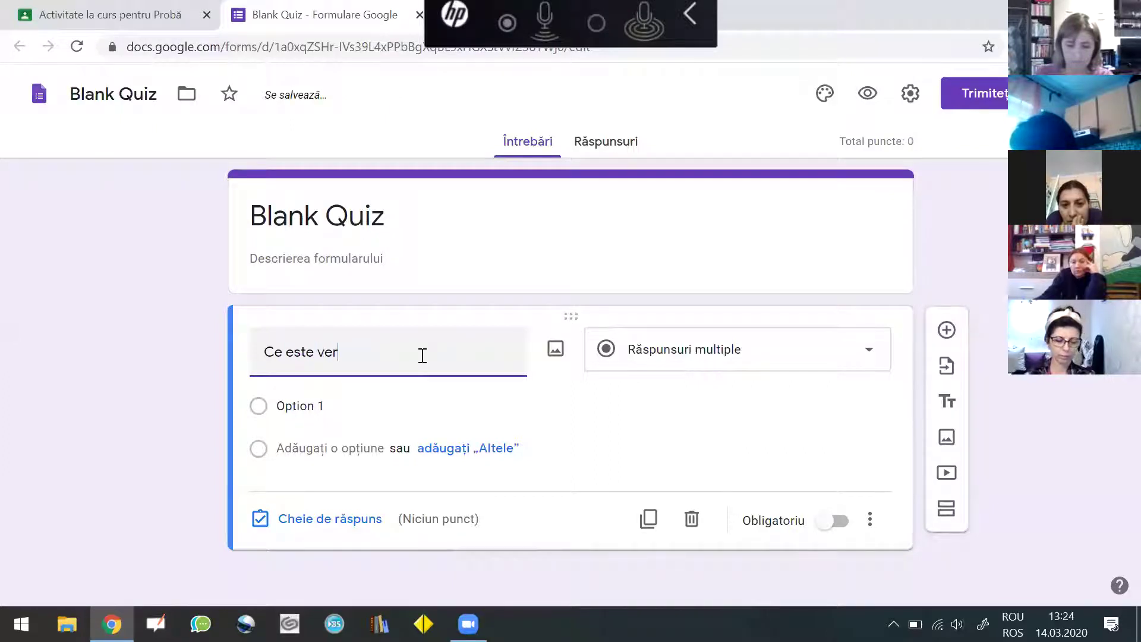
type("bul?")
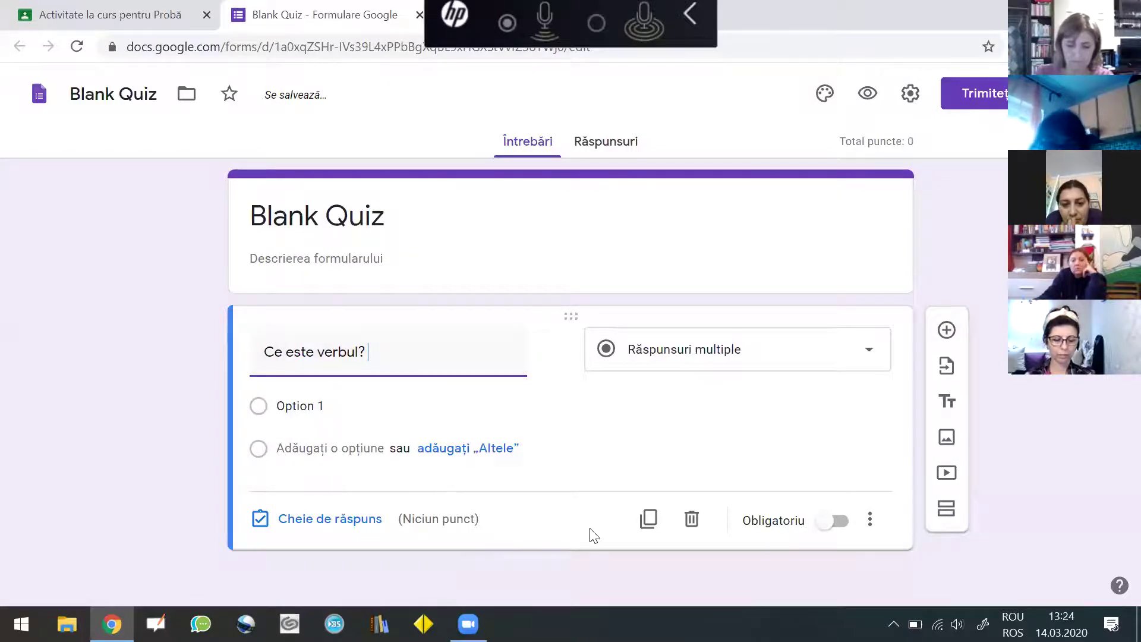
left_click(869, 352)
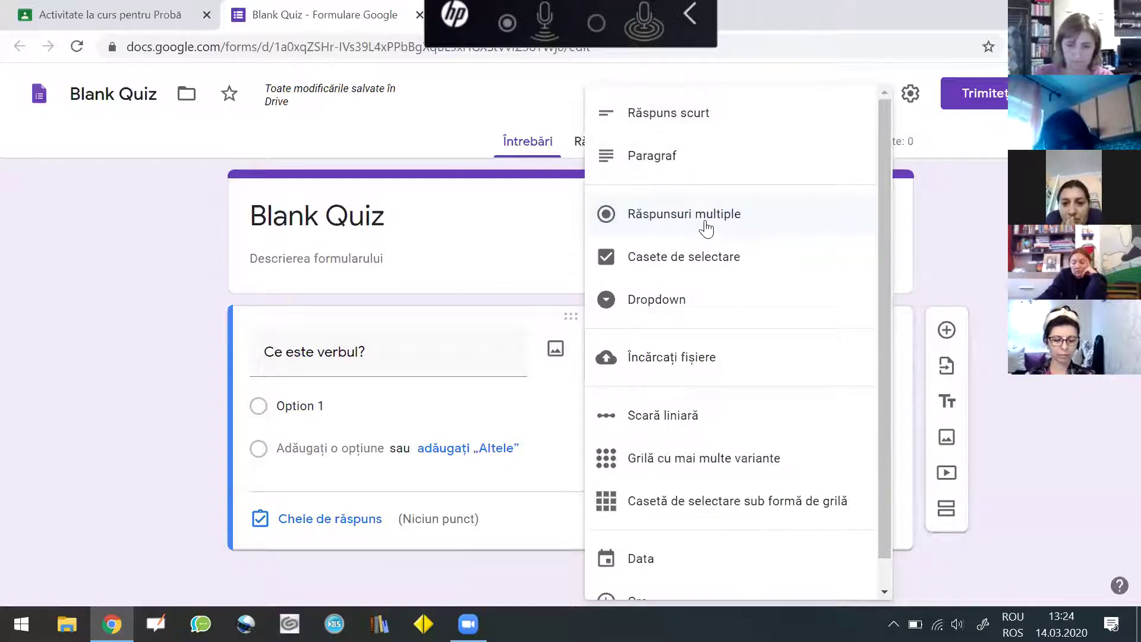
left_click(669, 160)
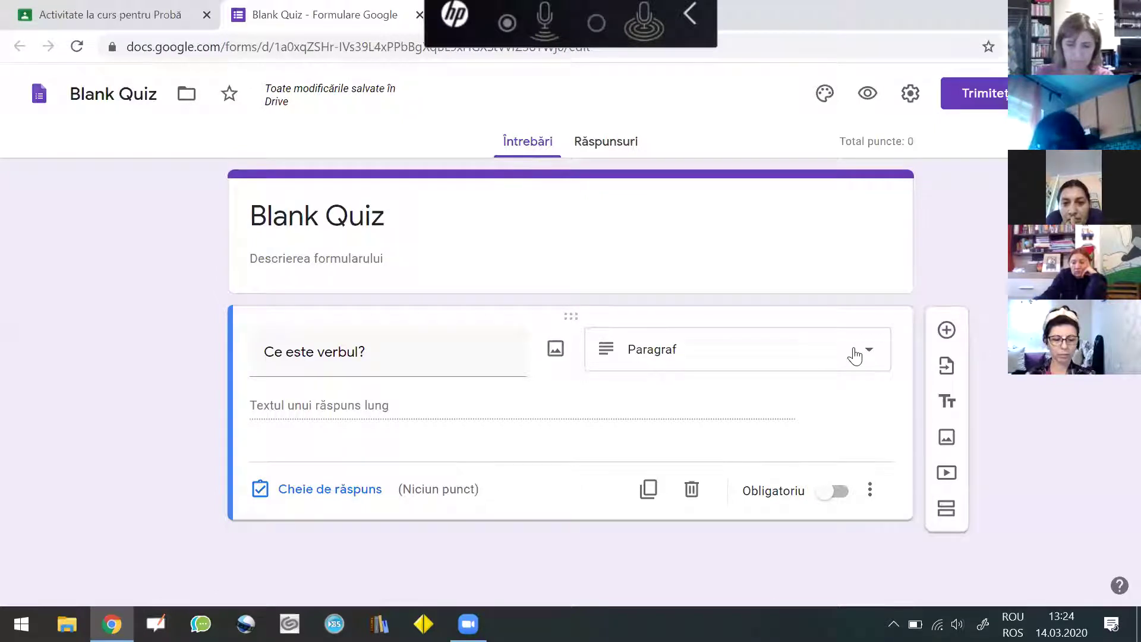
left_click(881, 351)
left_click(677, 112)
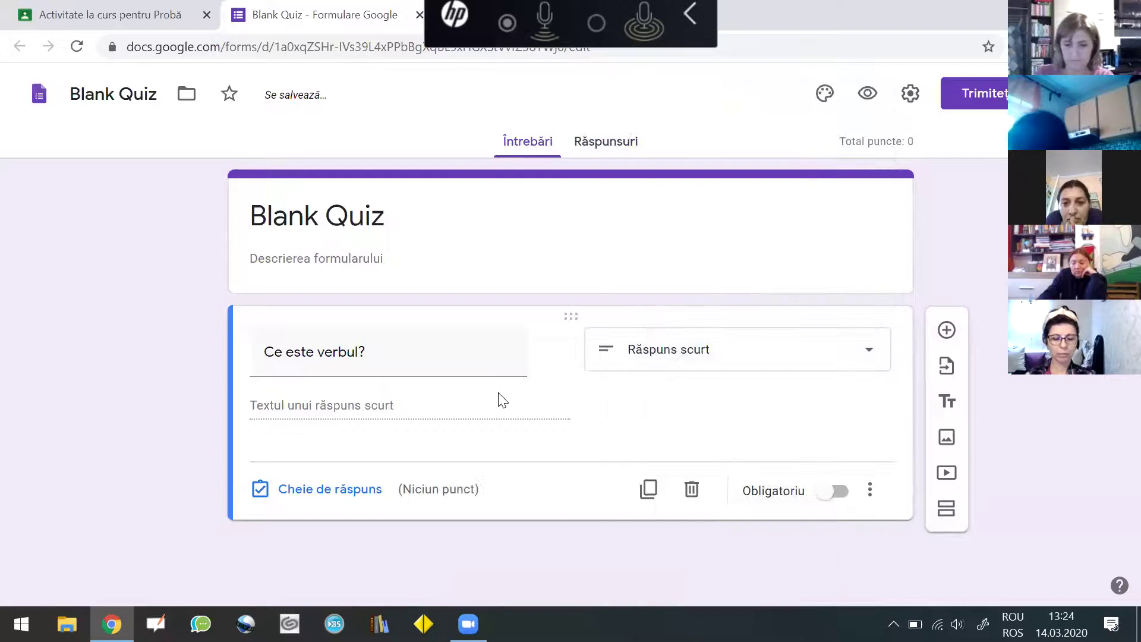
Add two new multiple-choice questions below the first one
left_click(947, 330)
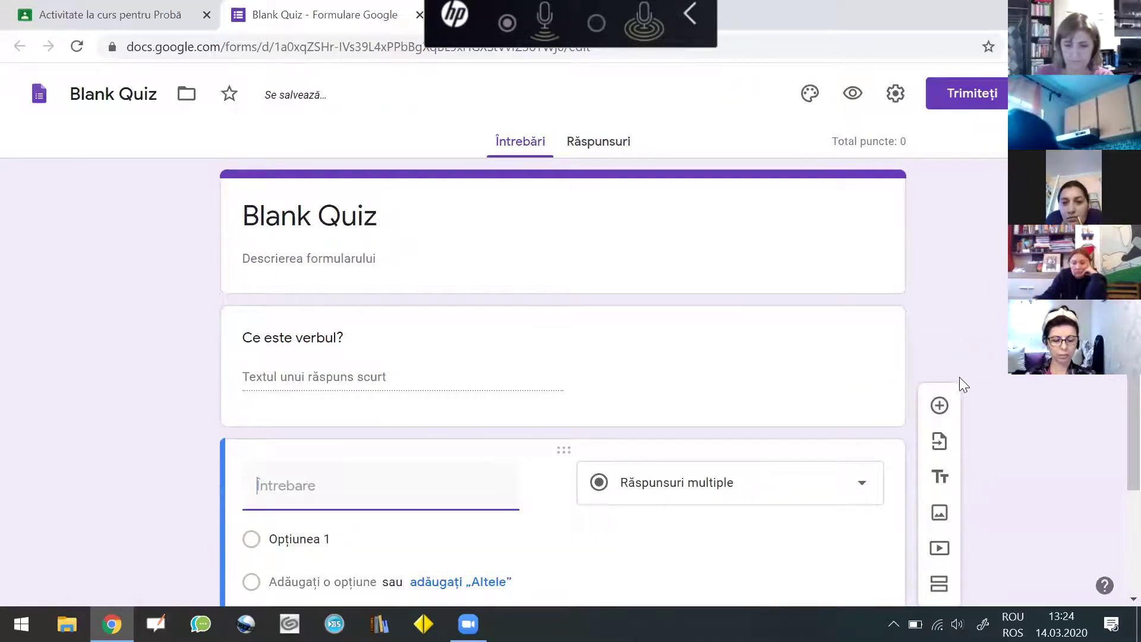
left_click(941, 406)
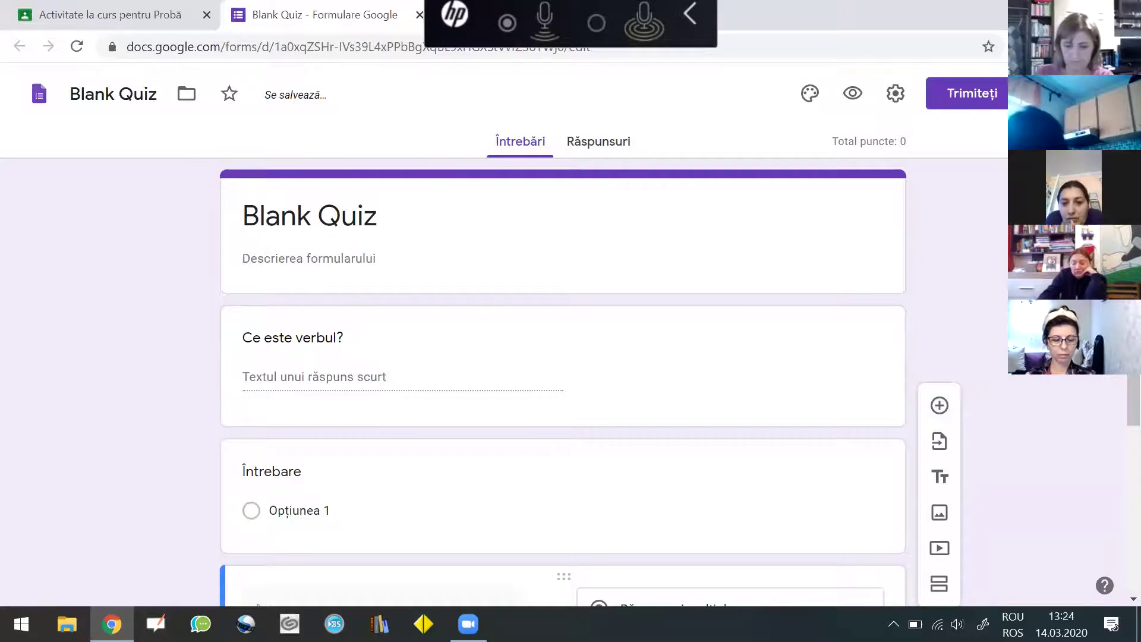
scroll(860, 252, "up", 3)
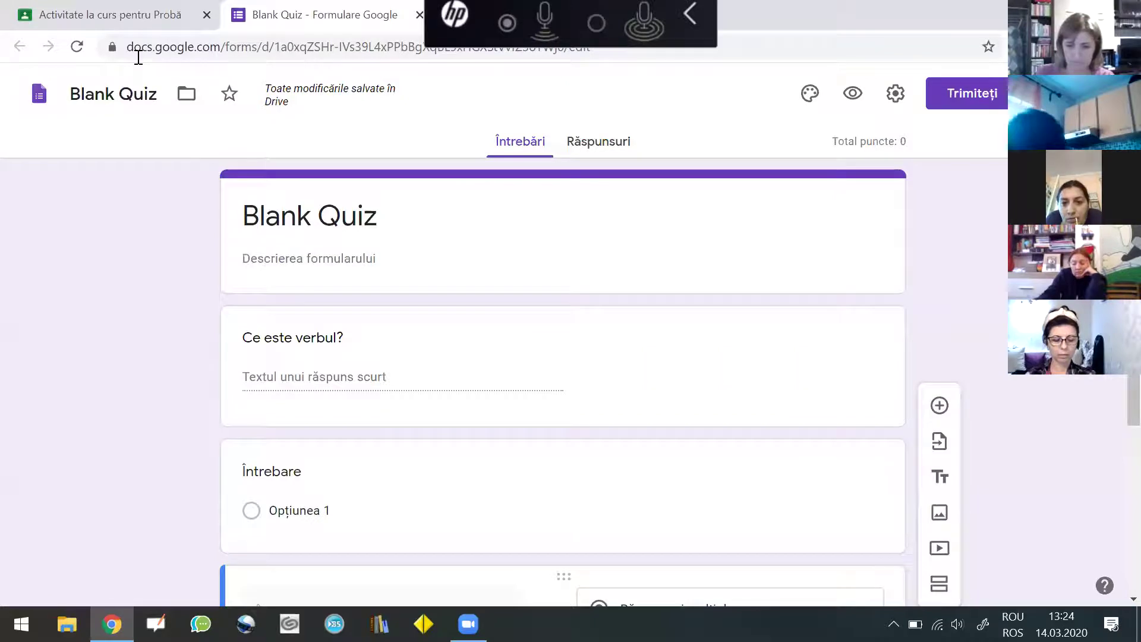
Copy the quiz's shareable link from the Send dialog's Link tab
left_click(967, 93)
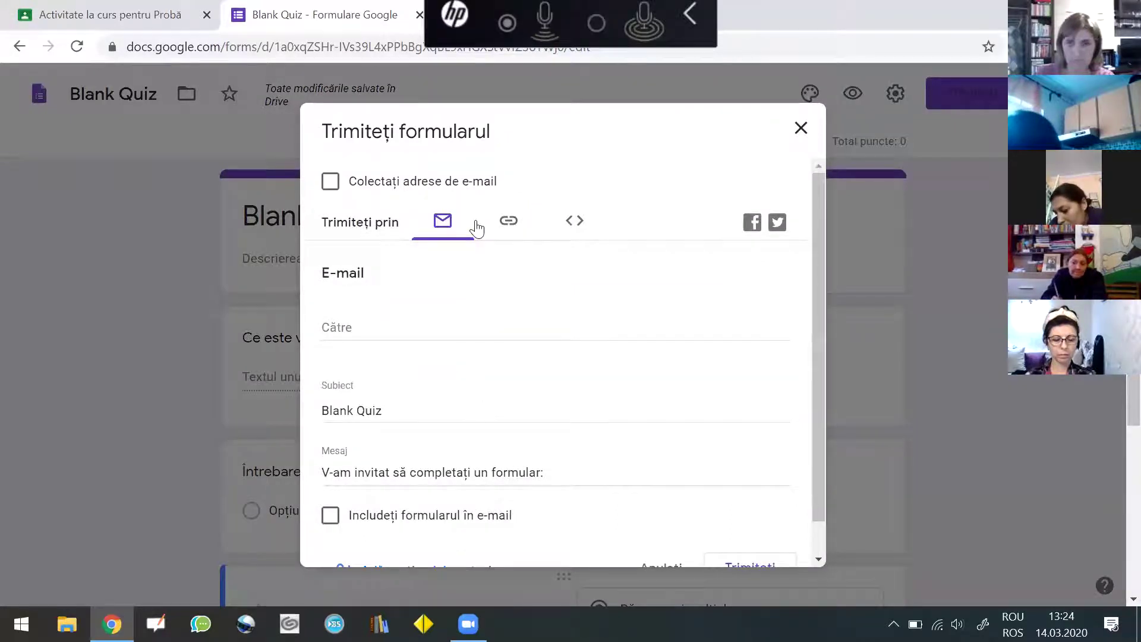
left_click(515, 229)
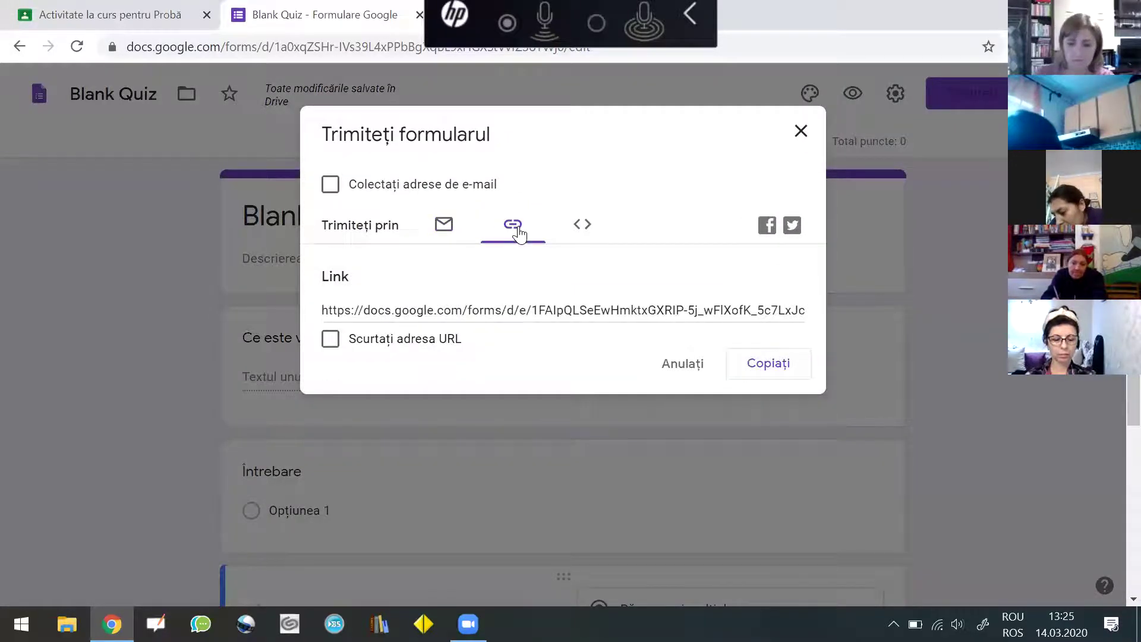
left_click(444, 236)
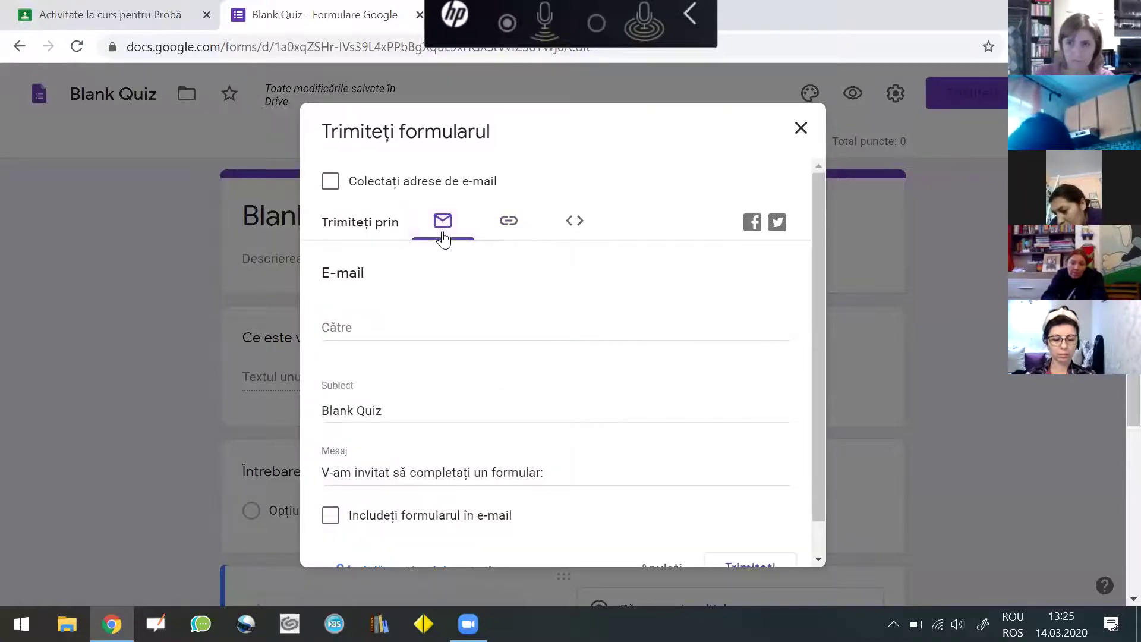
scroll(618, 375, "down", 1)
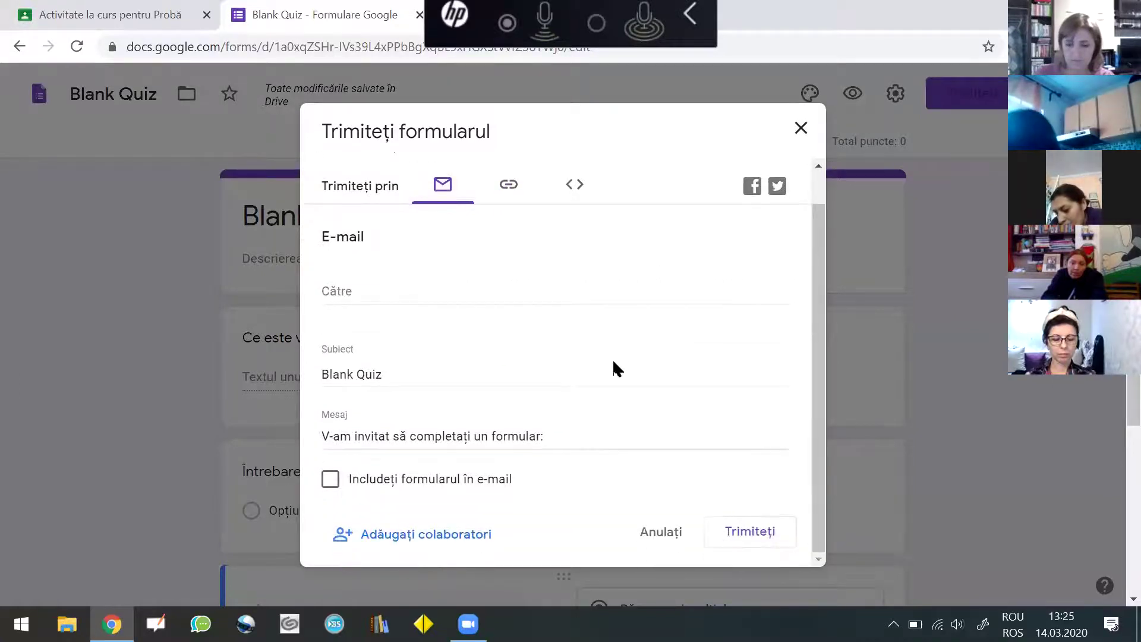
scroll(613, 362, "up", 1)
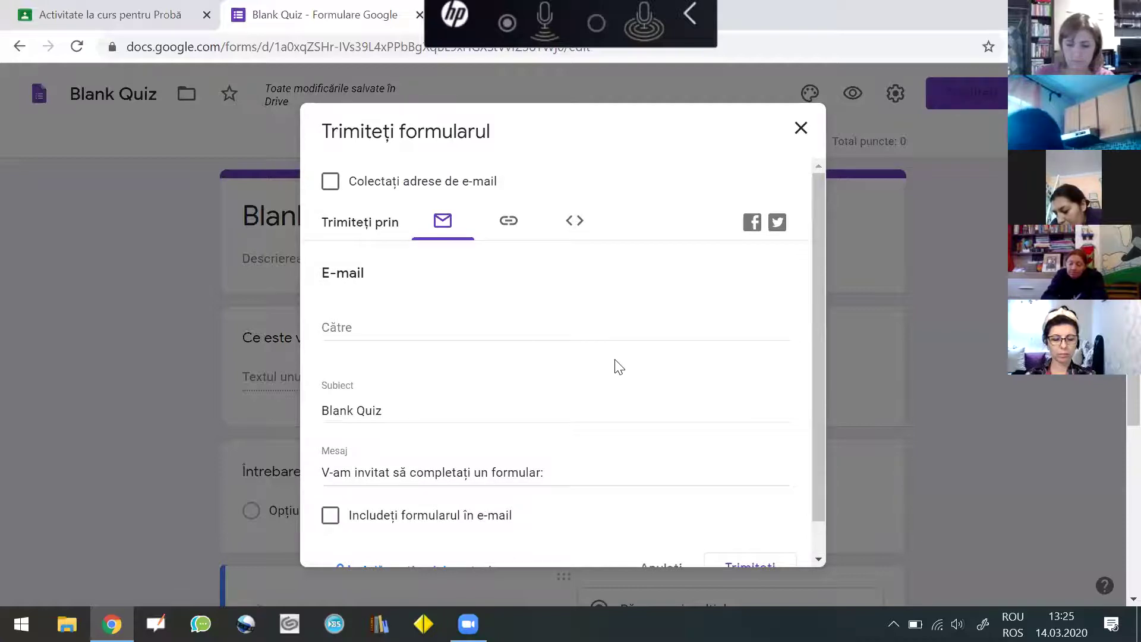
left_click(508, 221)
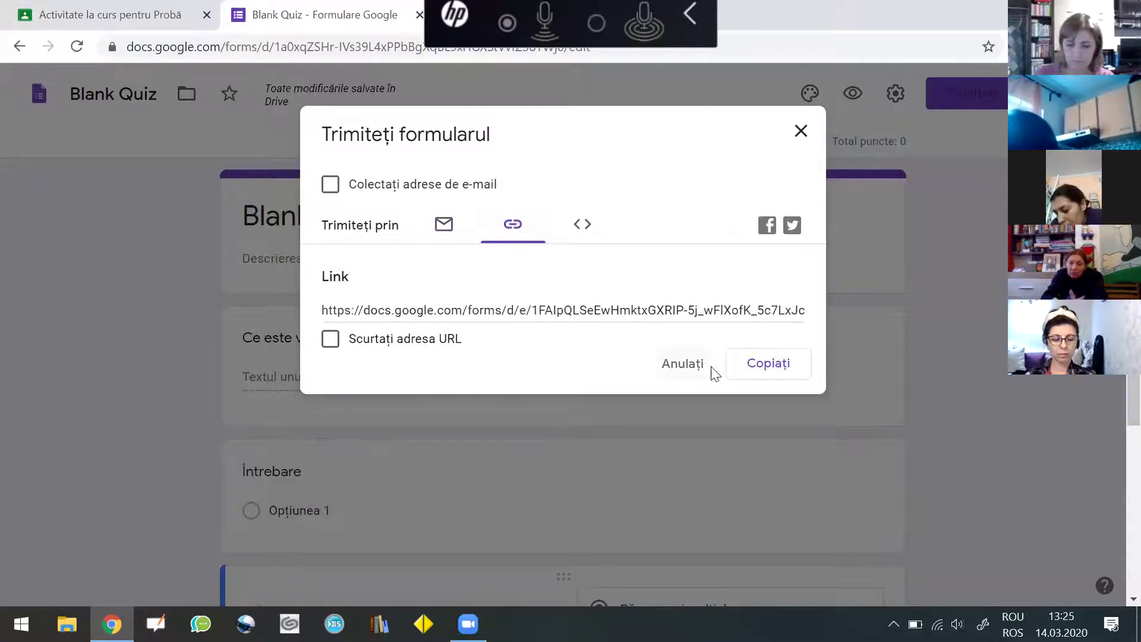
left_click(750, 373)
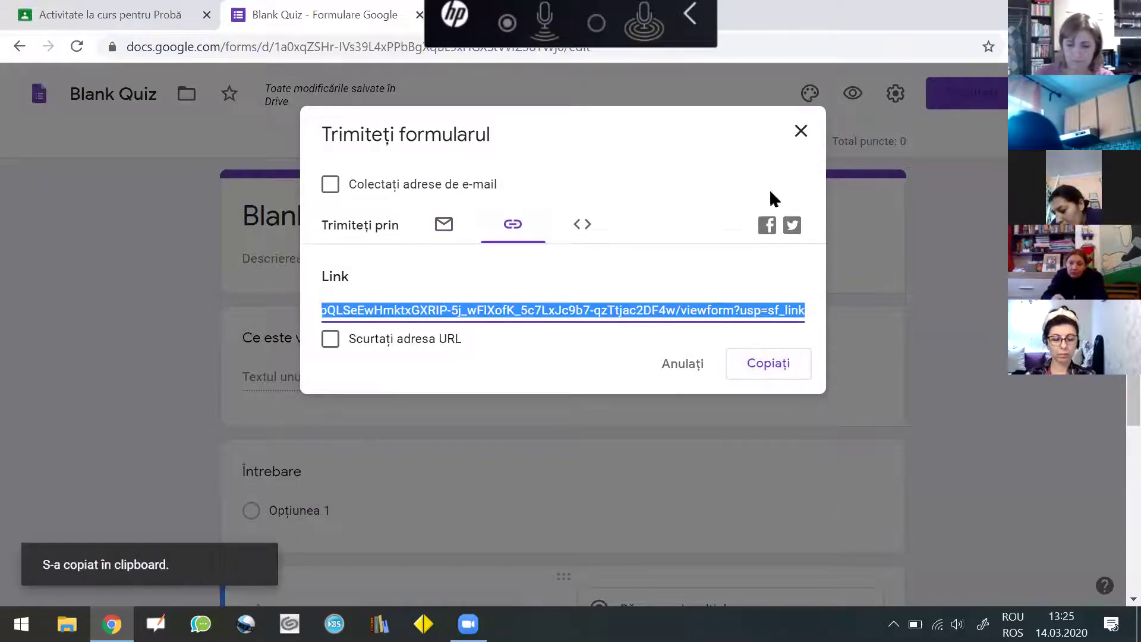
left_click(801, 132)
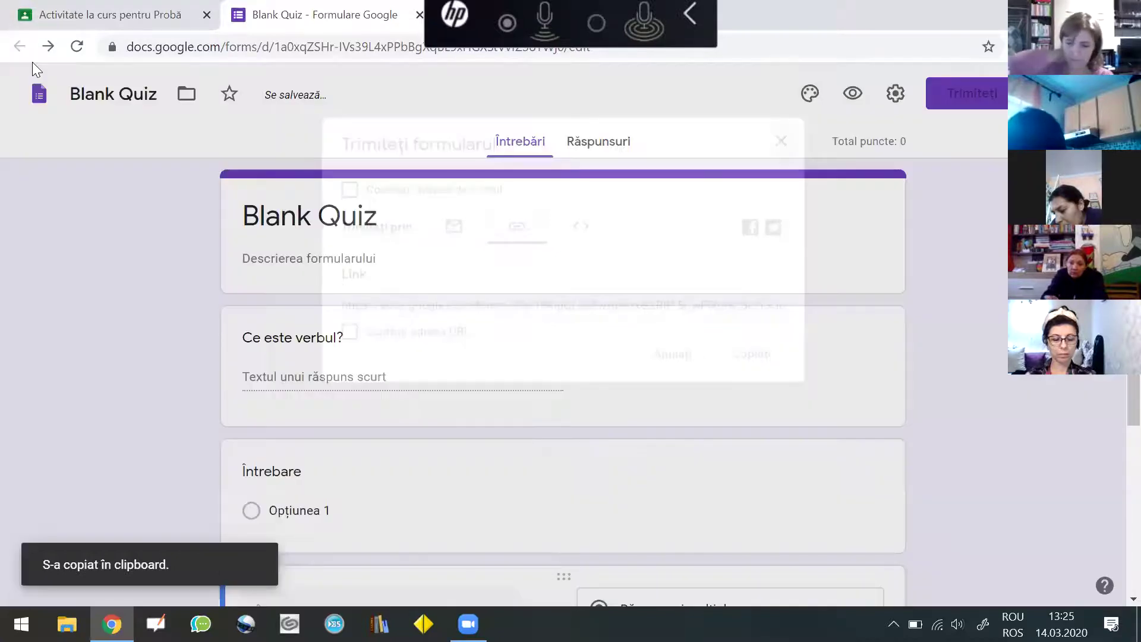
Paste the copied quiz link as a Link attachment on the Probă assignment draft
left_click(109, 18)
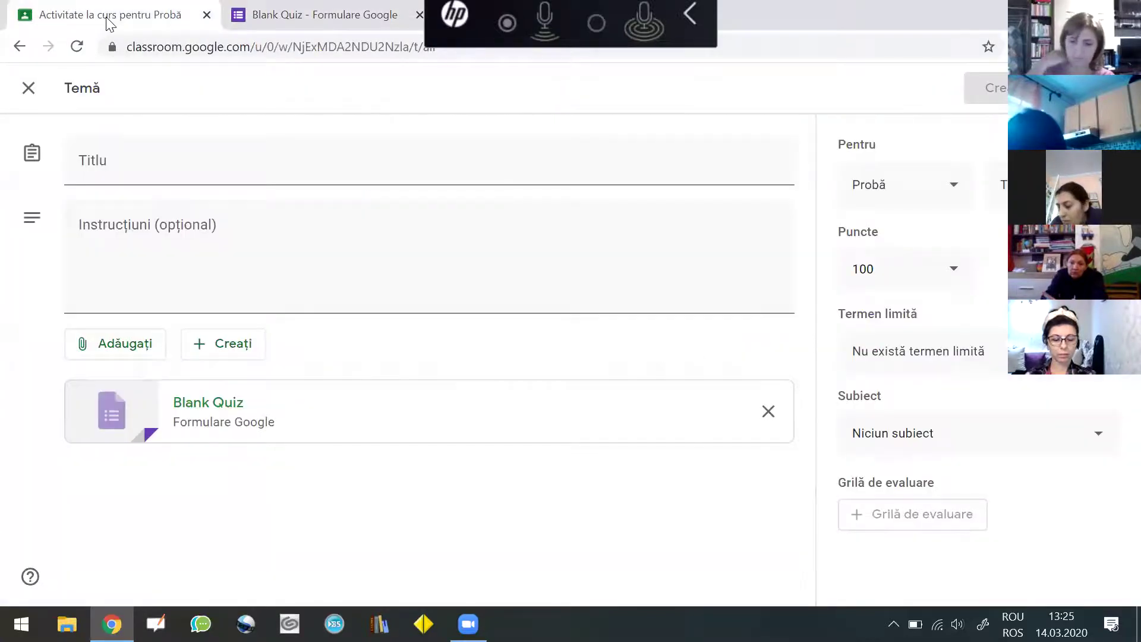
left_click(127, 344)
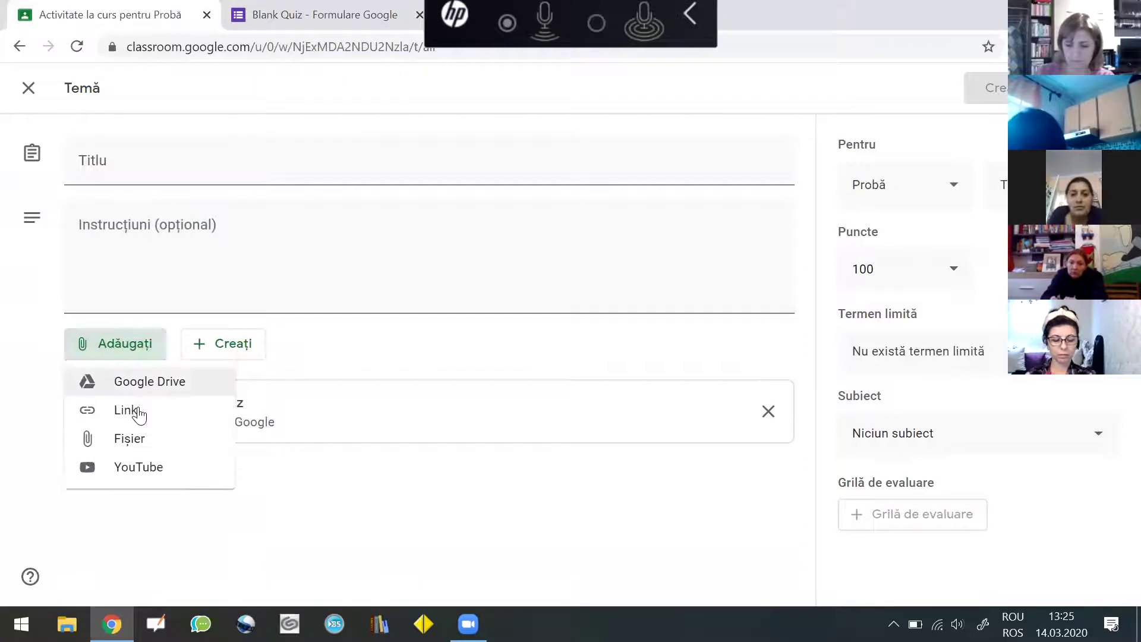
left_click(126, 411)
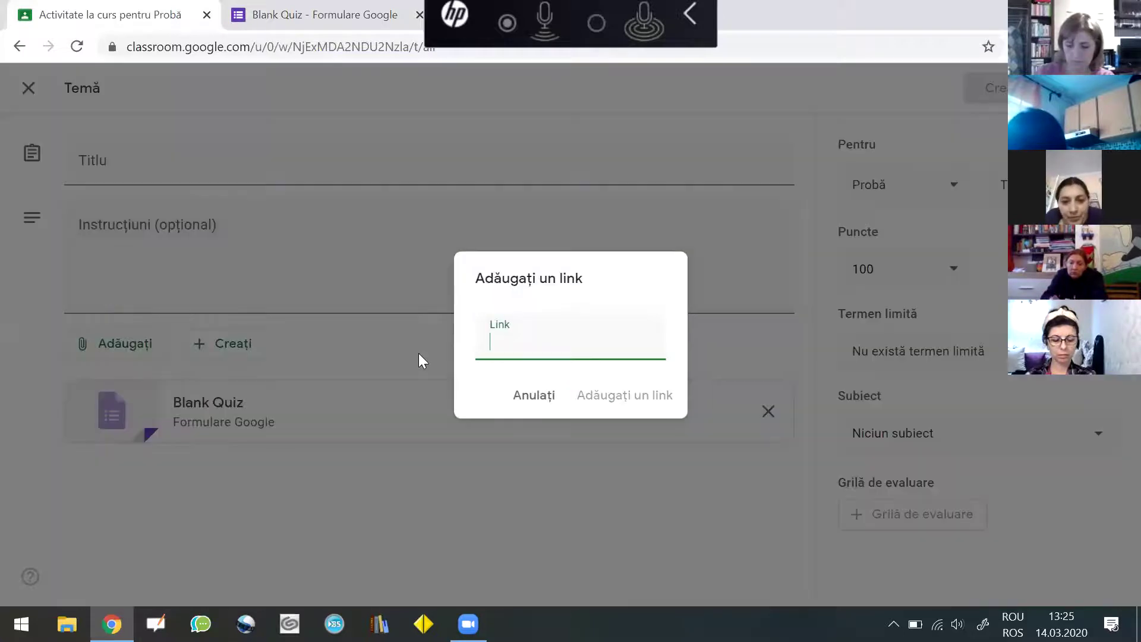
key("ctrl+v")
left_click(622, 396)
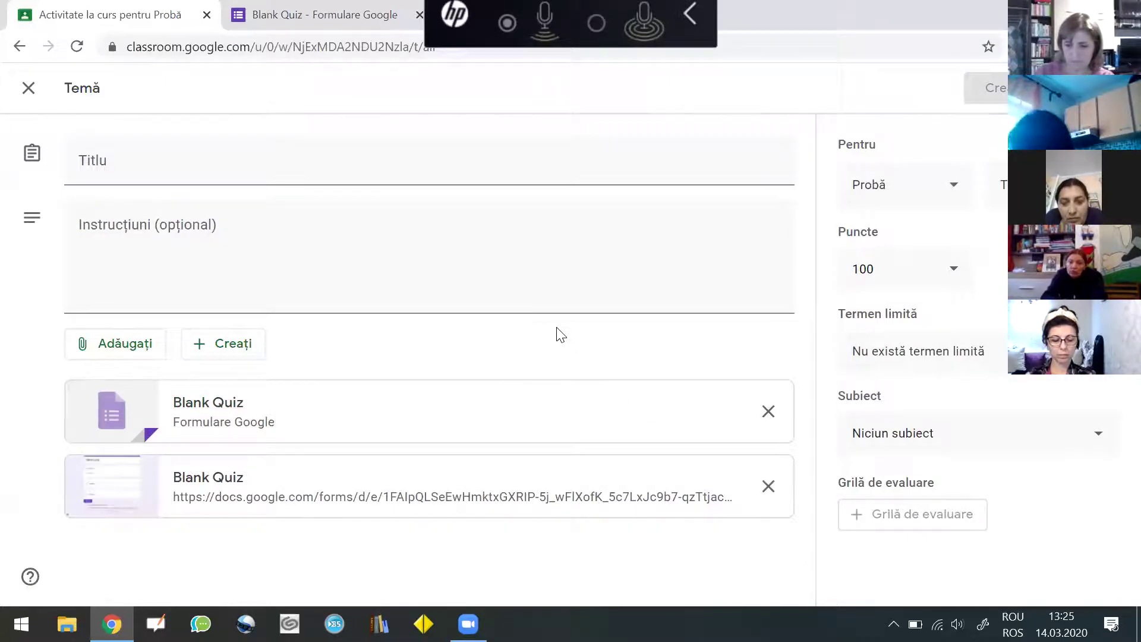
left_click(27, 90)
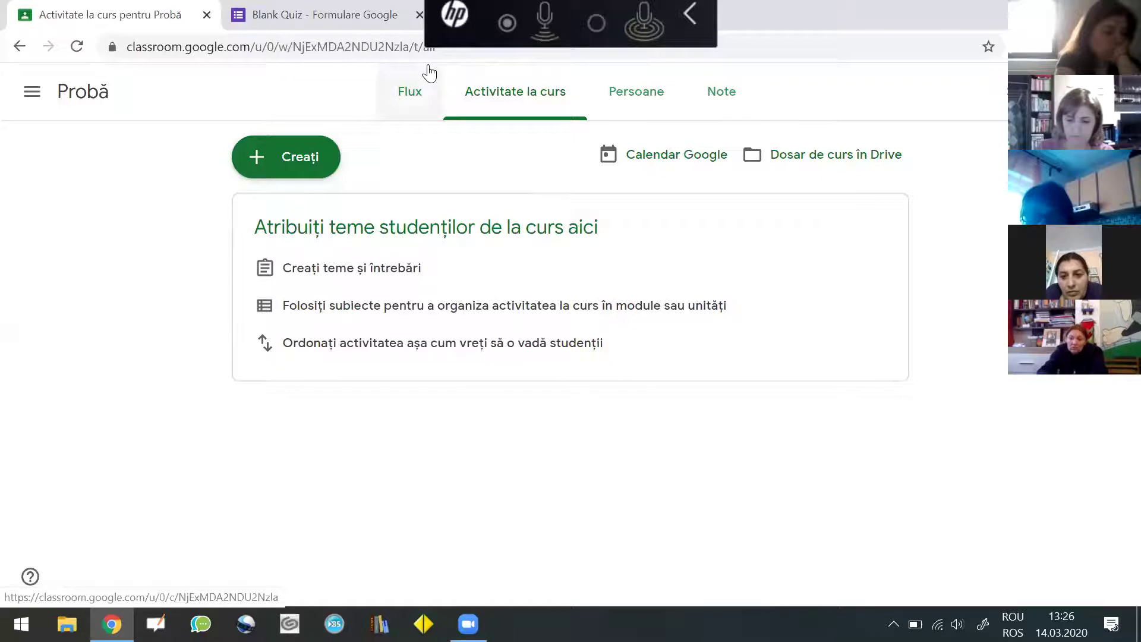
Close the Blank Quiz Forms tab, leaving the empty Probă classwork page
left_click(19, 44)
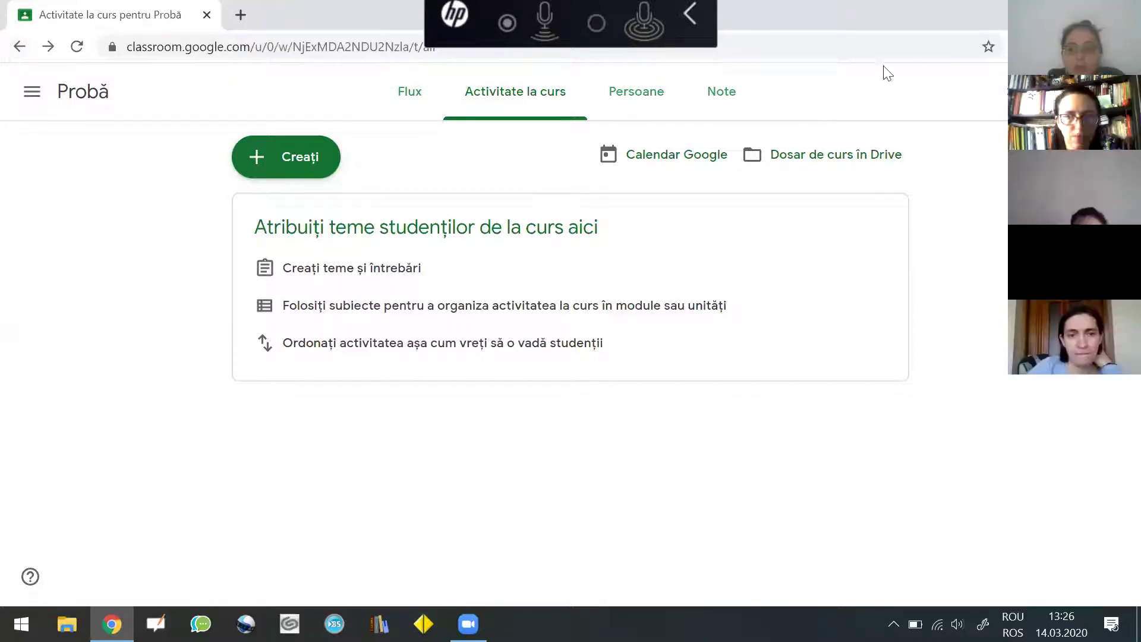
Switch to Clasa a VIII-a C and scroll through its Flux posts, such as Tema 2 - online
left_click(30, 93)
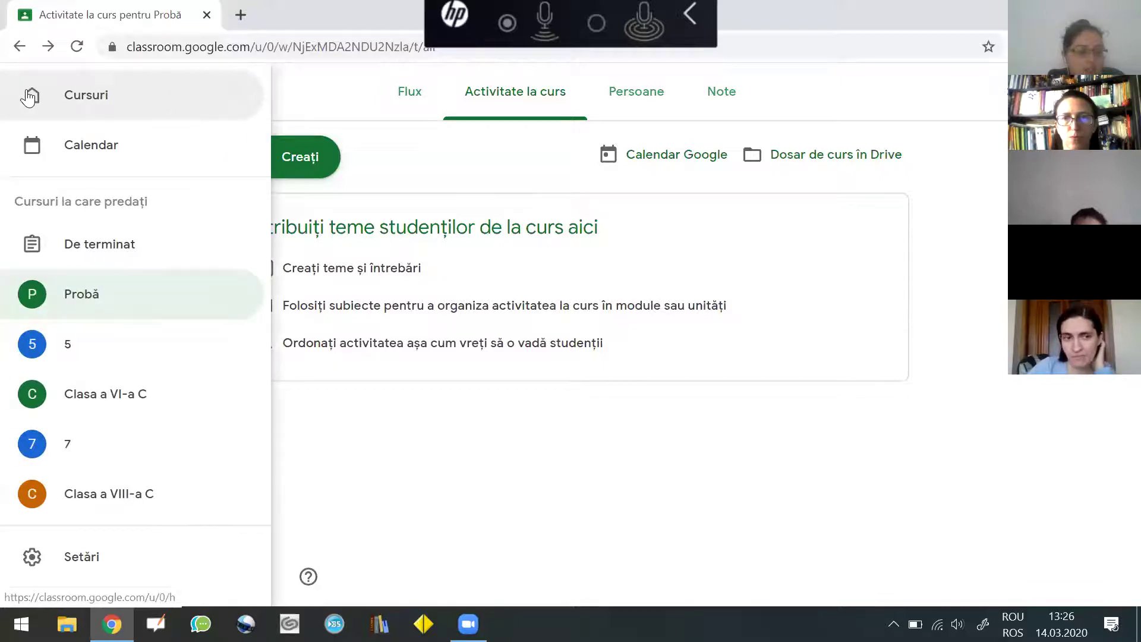
left_click(120, 494)
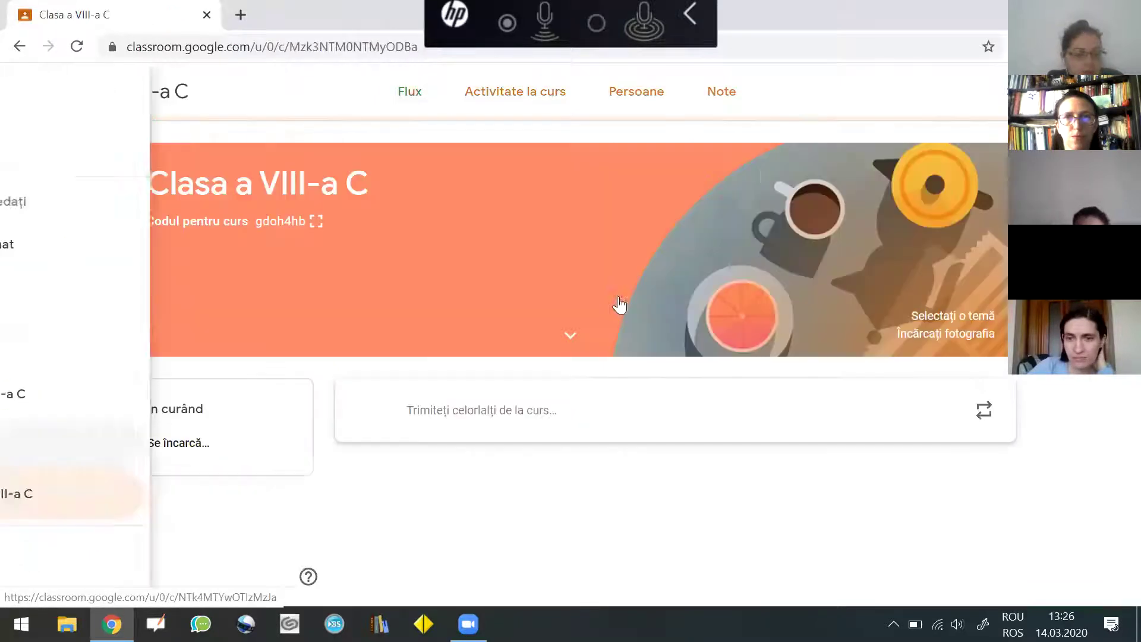
scroll(619, 207, "down", 5)
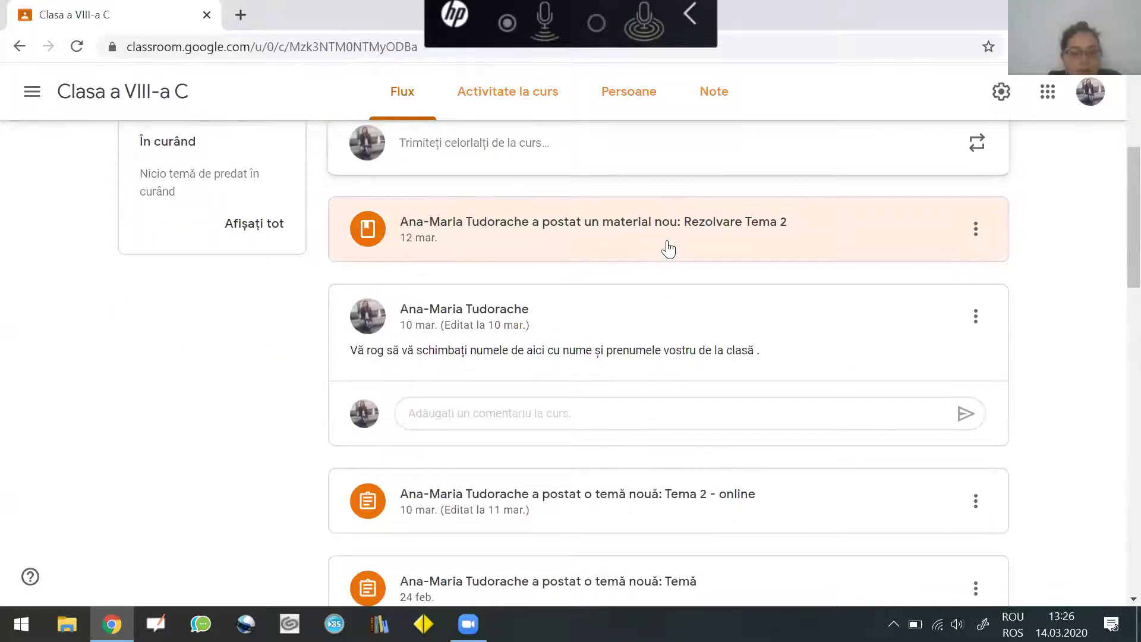
scroll(630, 238, "down", 3)
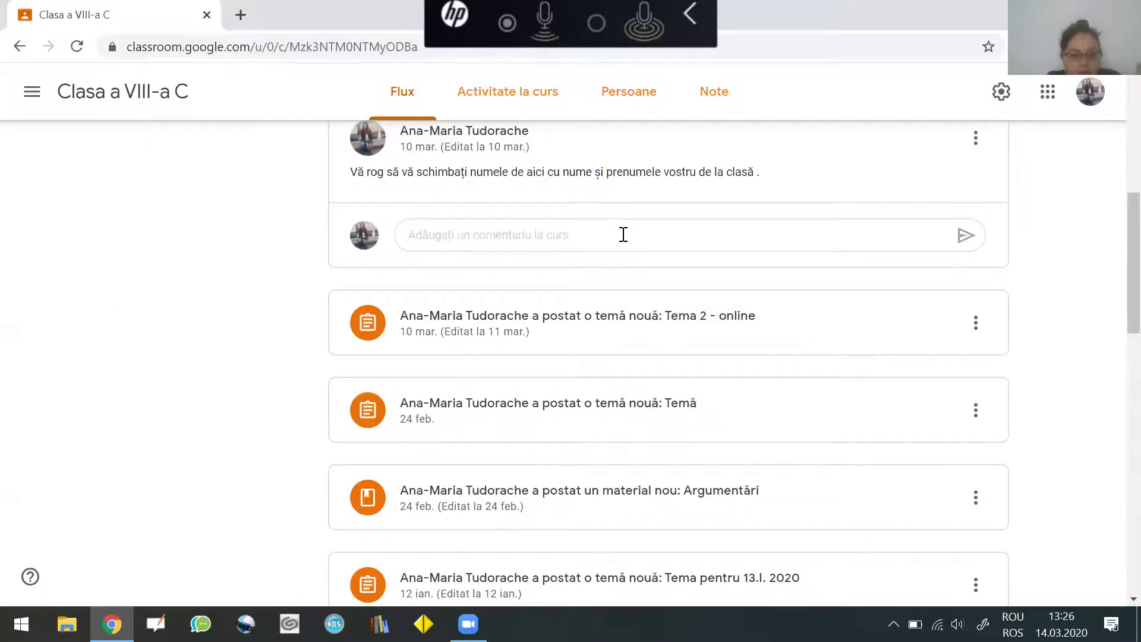
scroll(623, 253, "up", 2)
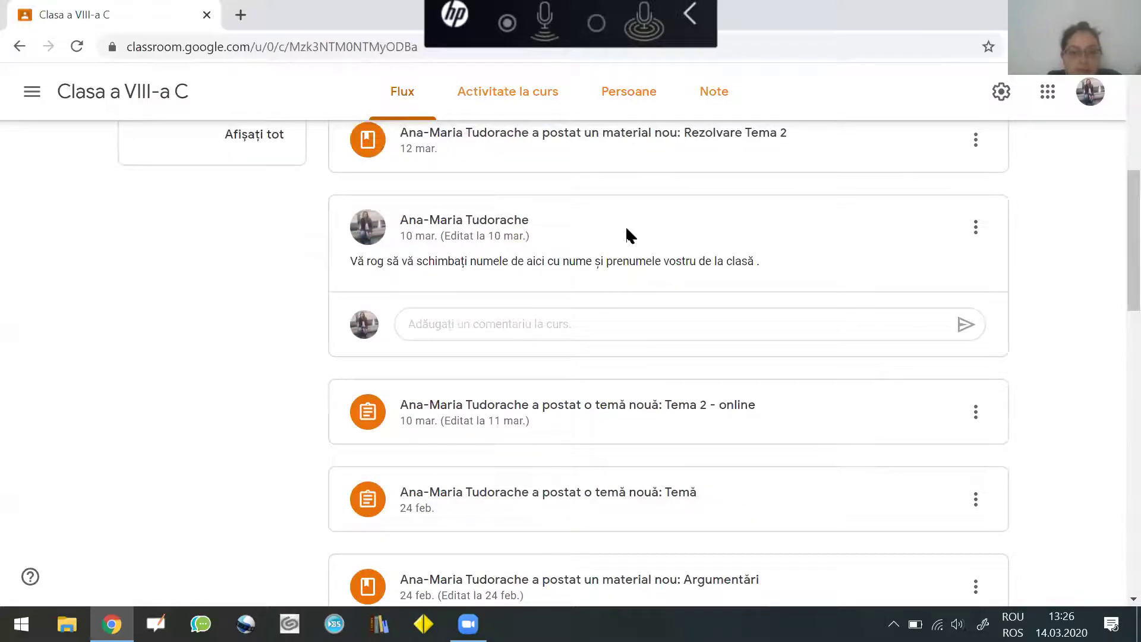
scroll(630, 236, "up", 2)
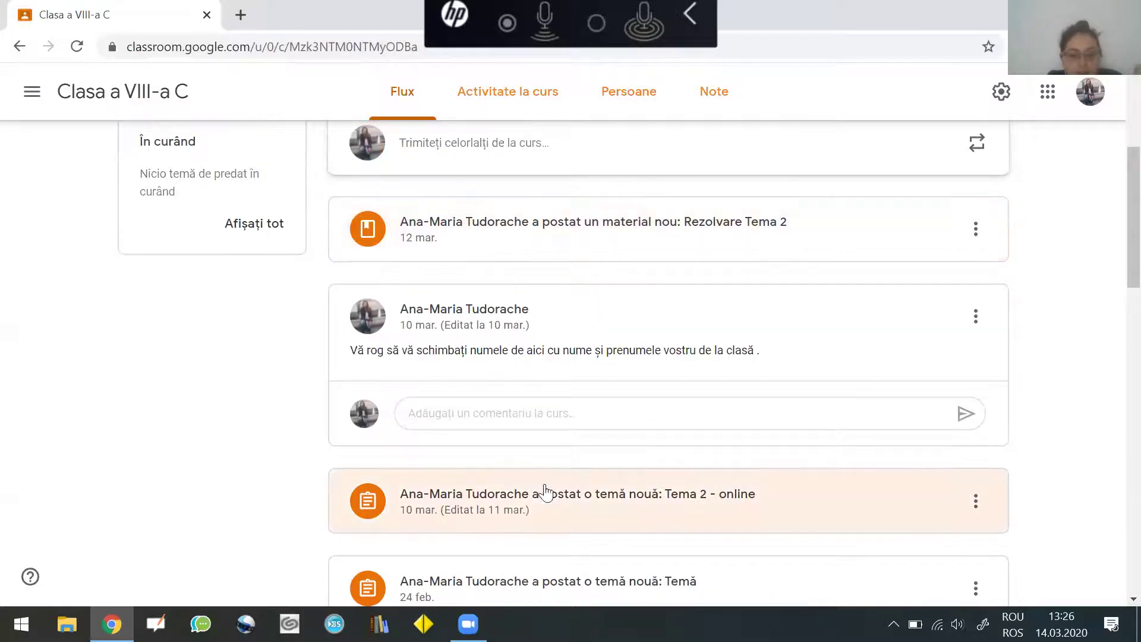
Open one student's handed-in homework from the Tema 2 - online submissions
left_click(603, 496)
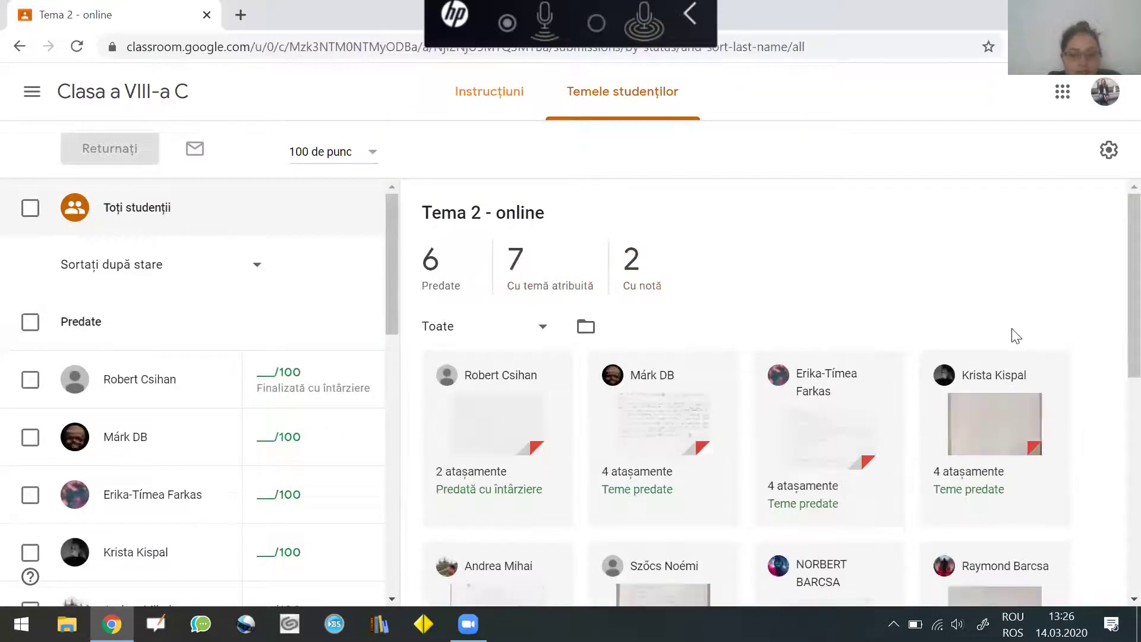
scroll(1016, 335, "down", 3)
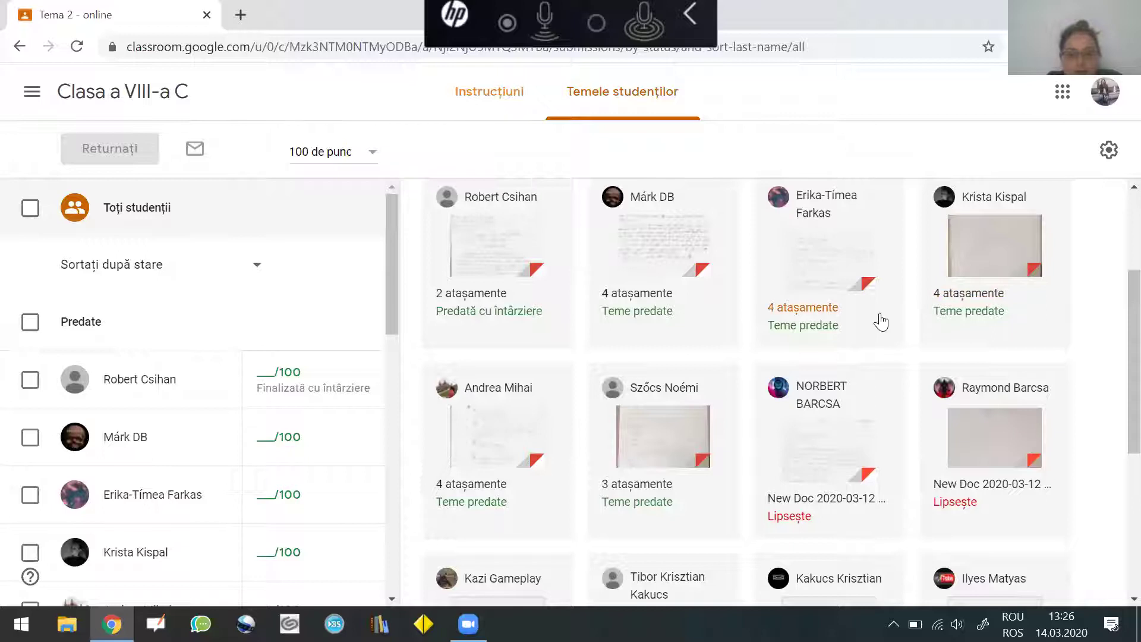
left_click(823, 269)
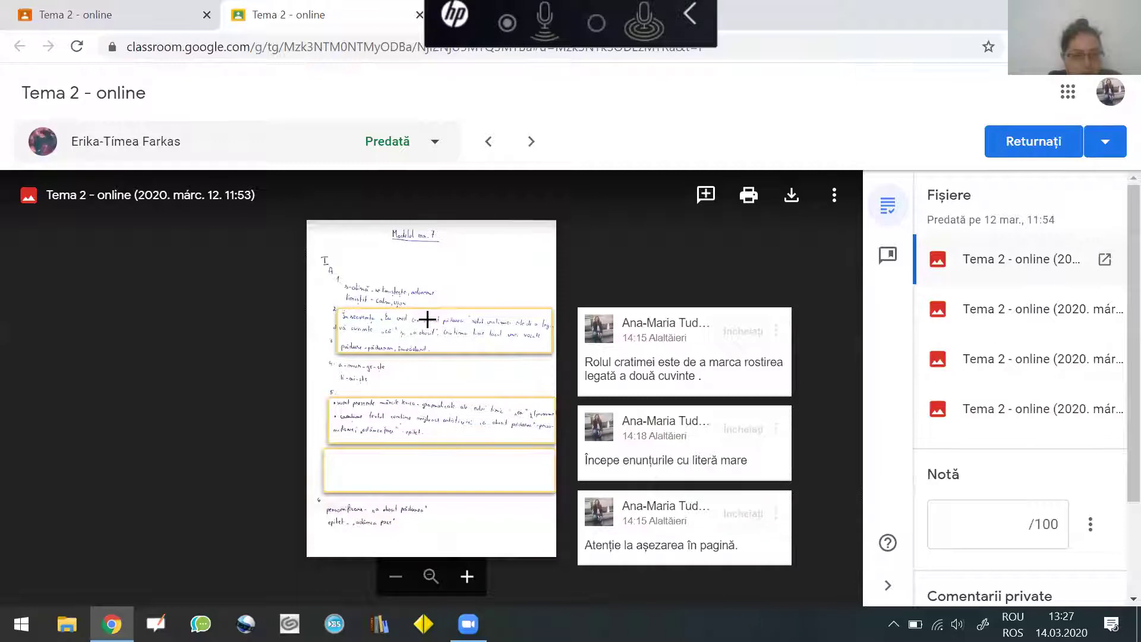
Mark an area of the scan for a comment, then discard the draft and cancel comment mode
left_click(701, 197)
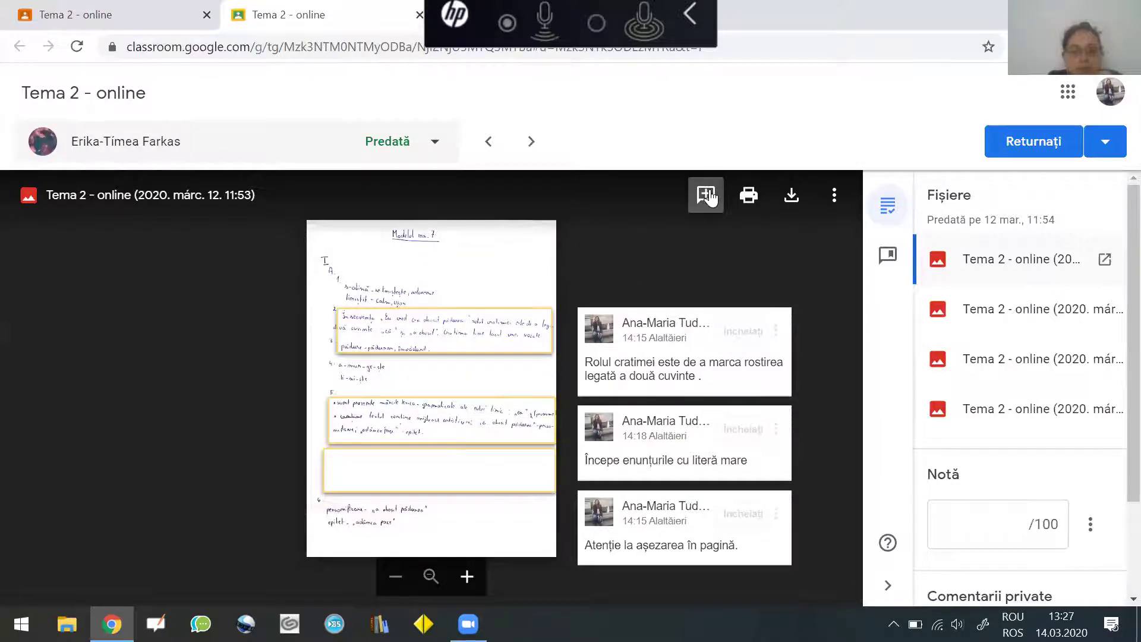
left_click_drag(401, 268, 528, 304)
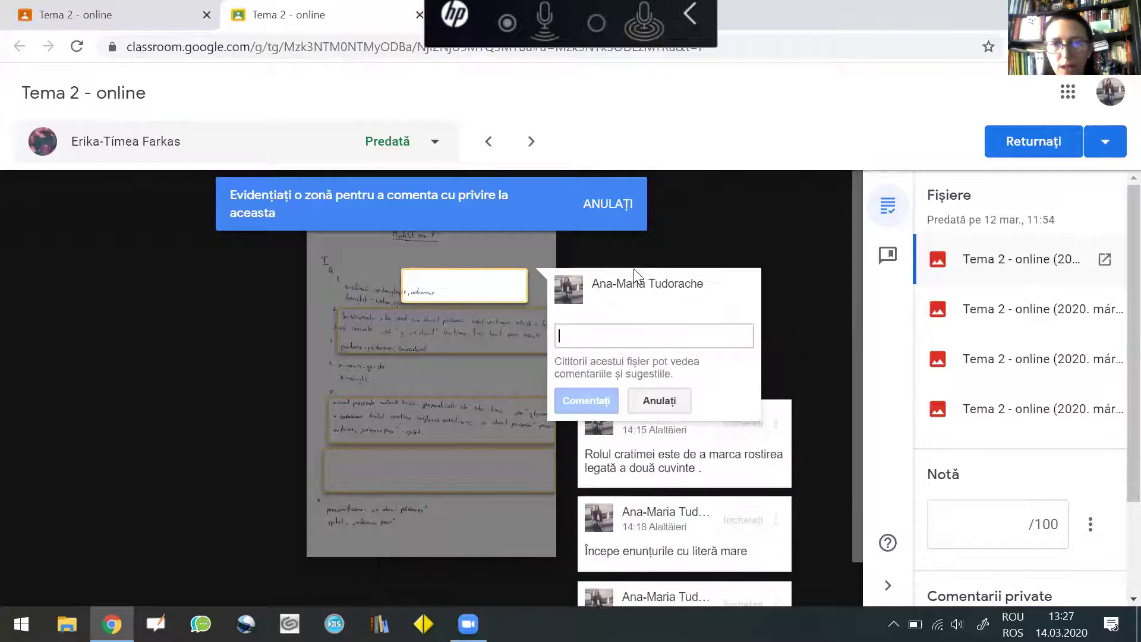
left_click(728, 233)
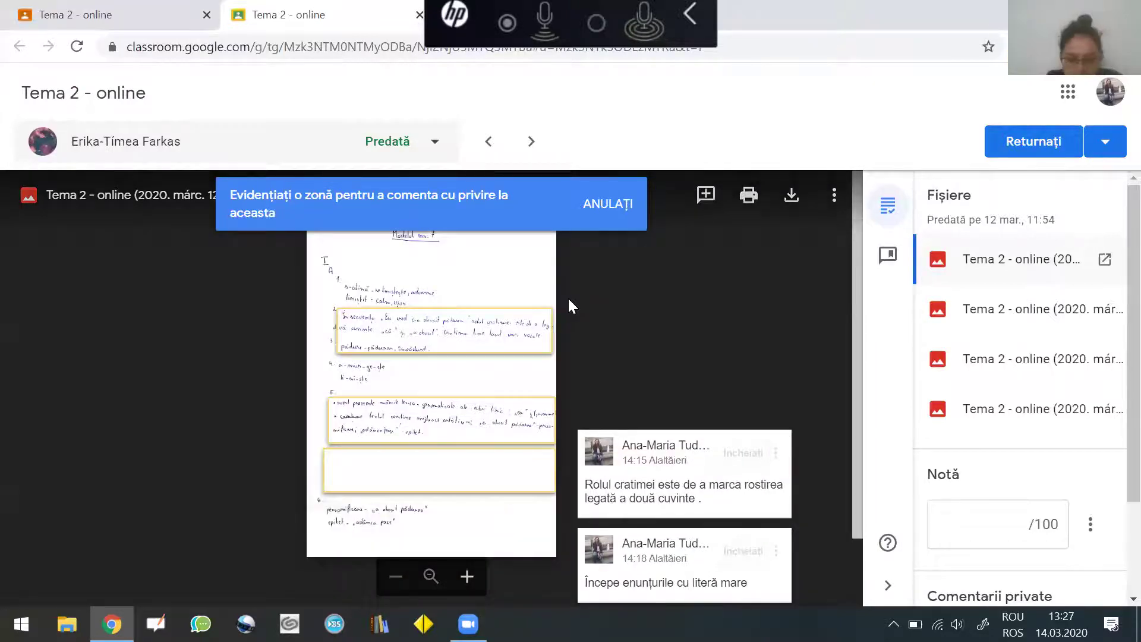
key("ctrl+plus")
key("ctrl+plus")
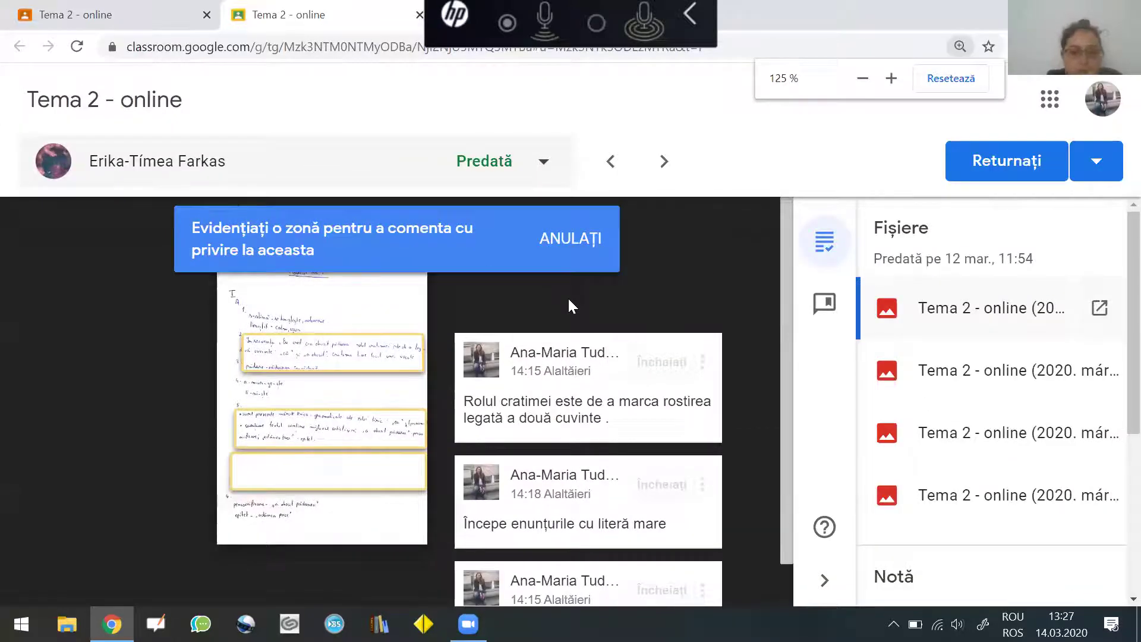
left_click(581, 244)
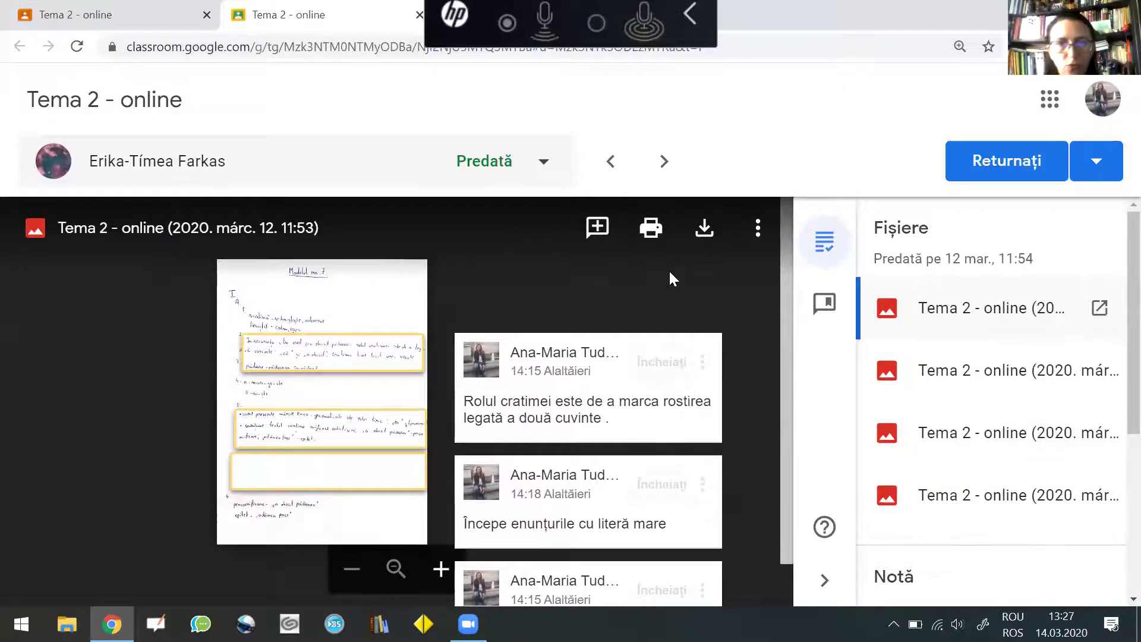
key("ctrl+minus")
key("ctrl+minus")
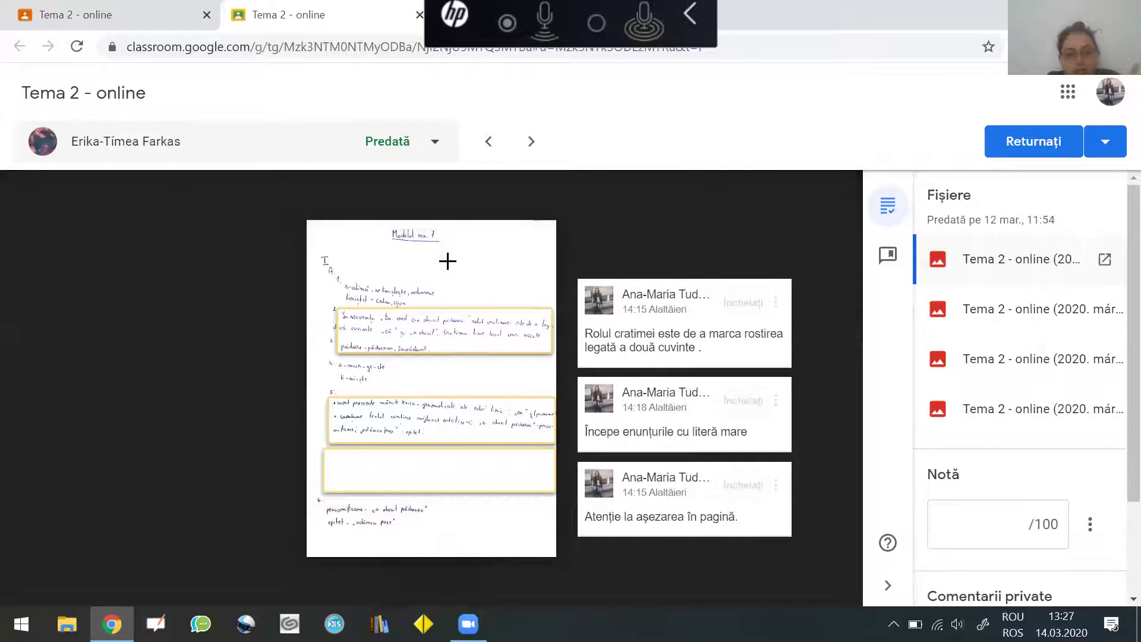
Magnify the handwriting, view the comment on the second marked passage, and open the second file
left_click(468, 585)
left_click(468, 577)
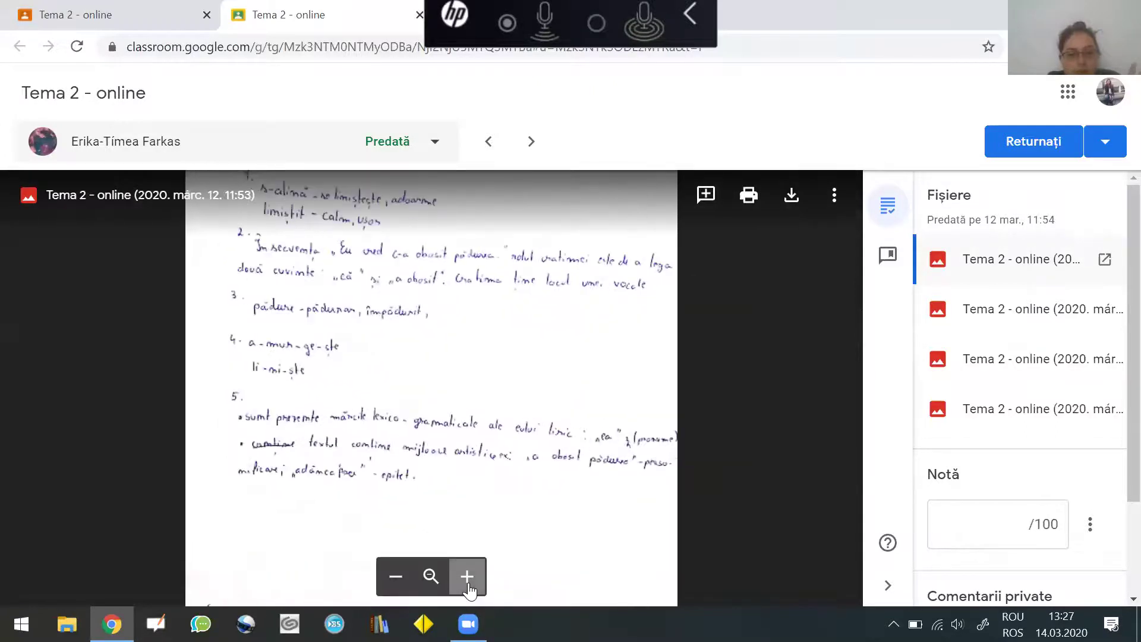
left_click(468, 577)
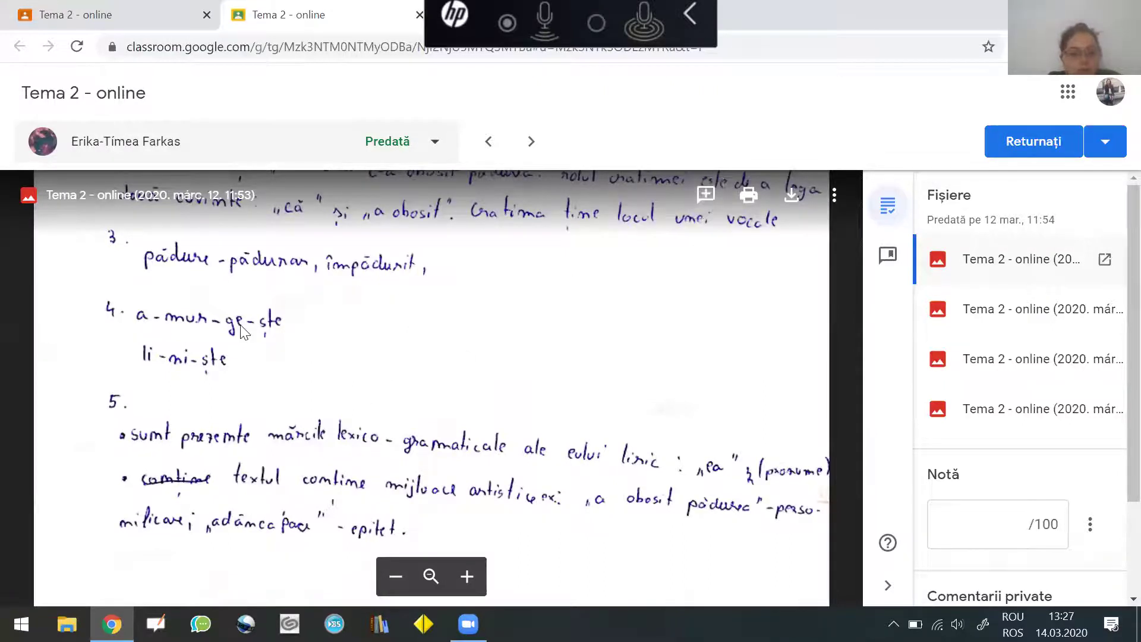
left_click(707, 201)
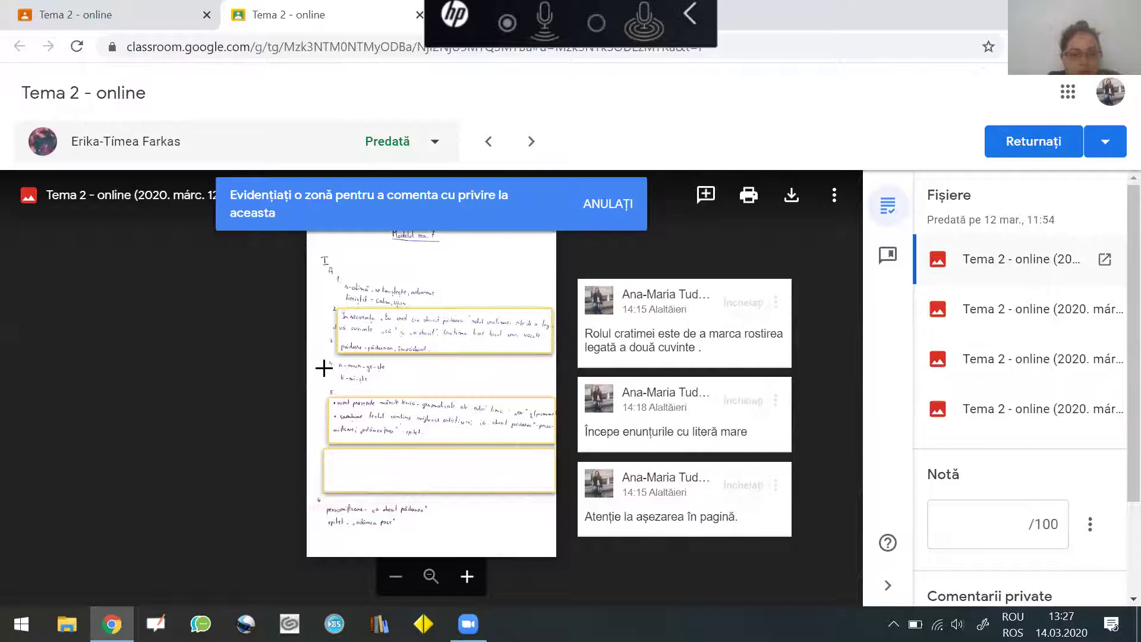
left_click_drag(335, 369, 414, 387)
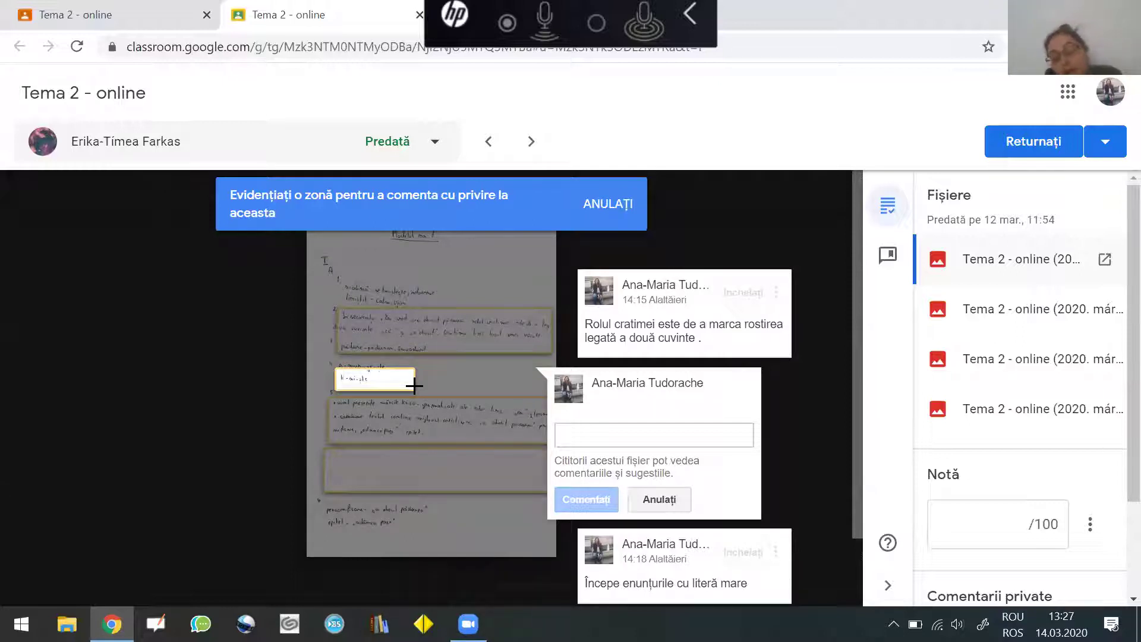
left_click(700, 237)
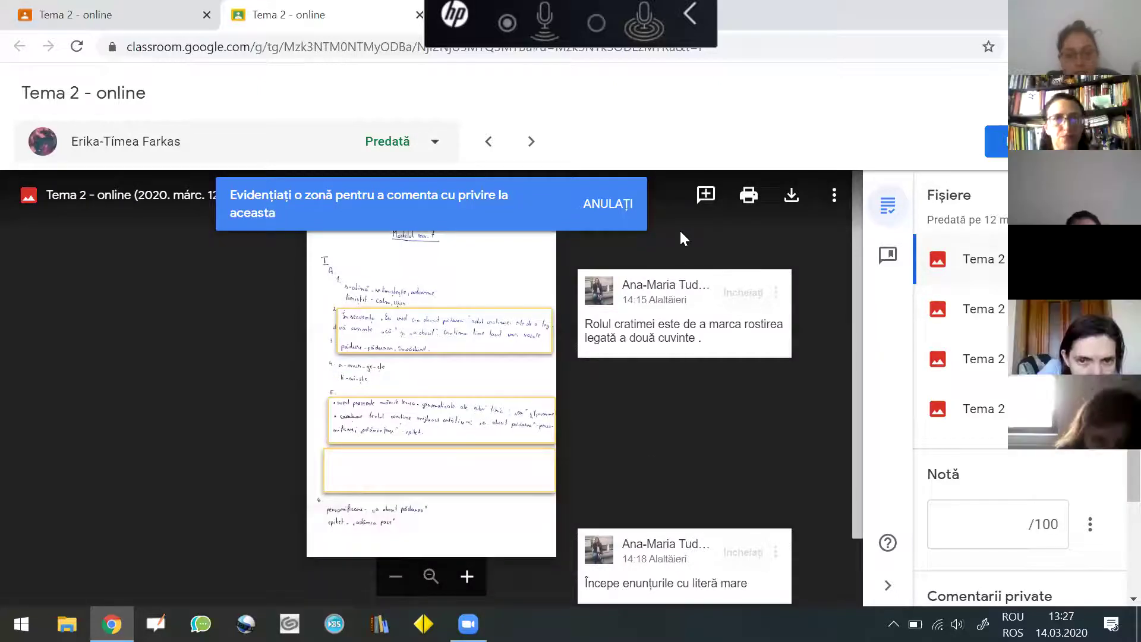
left_click(514, 421)
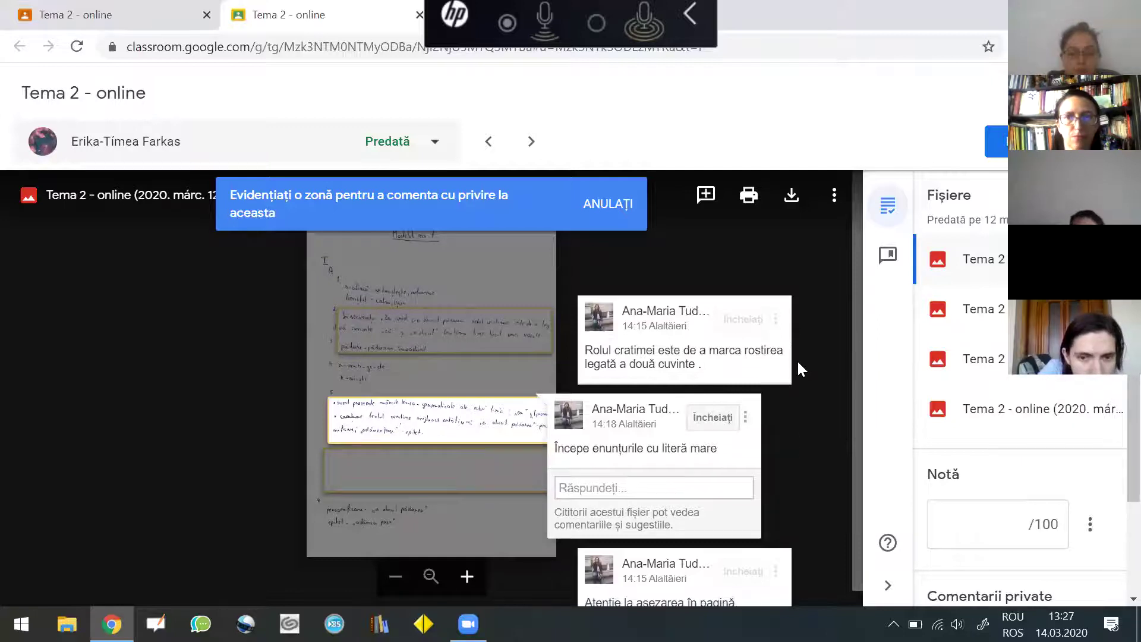
left_click(1004, 324)
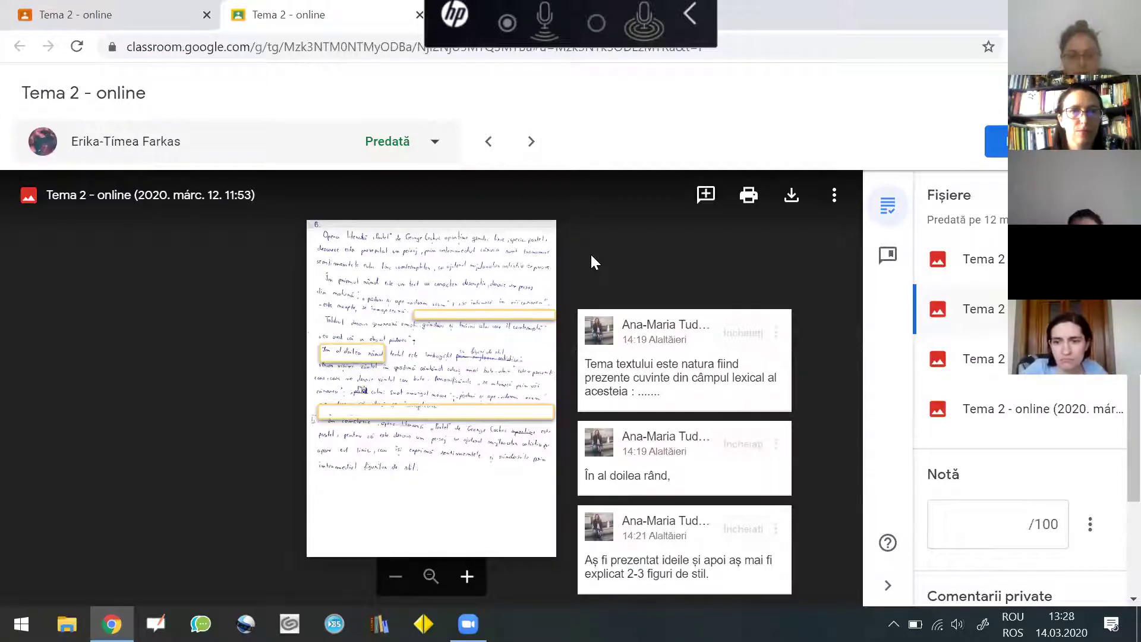
View the student's third Tema 2 file, then close it and scroll the Student work grid
left_click(951, 360)
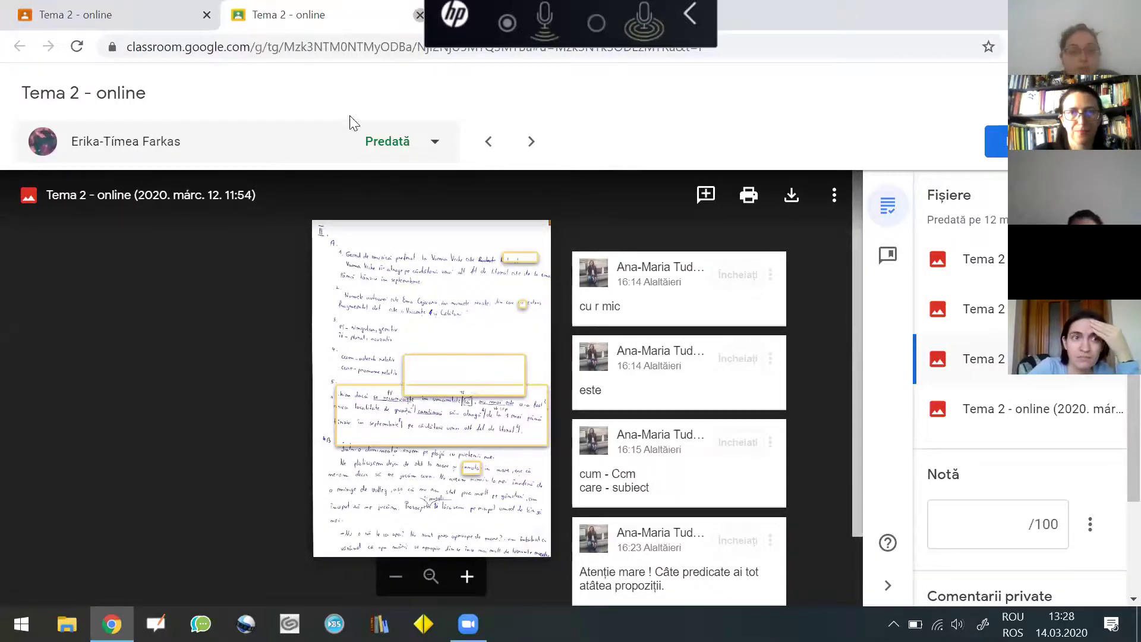
key("ctrl+w")
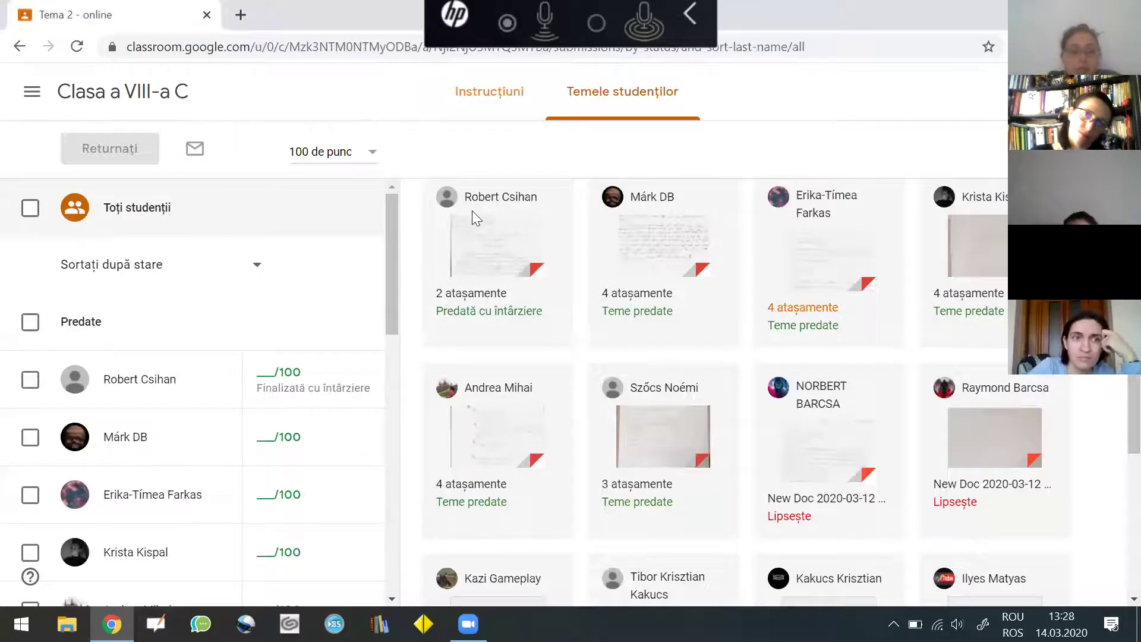
scroll(472, 210, "down", 3)
scroll(473, 217, "down", 2)
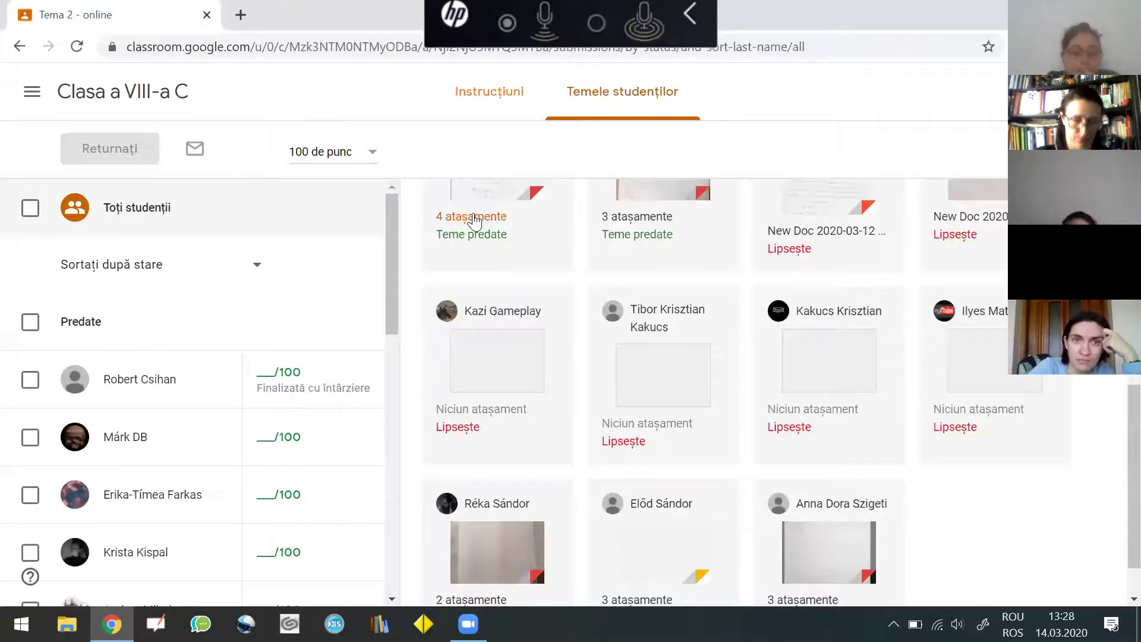
scroll(473, 218, "up", 3)
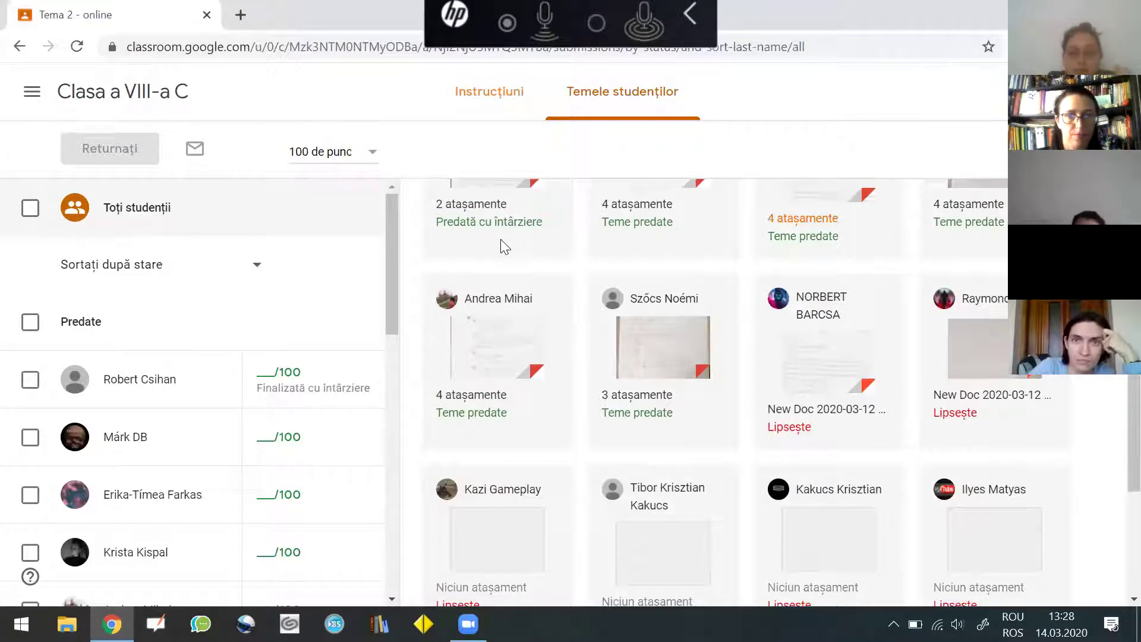
scroll(507, 223, "down", 2)
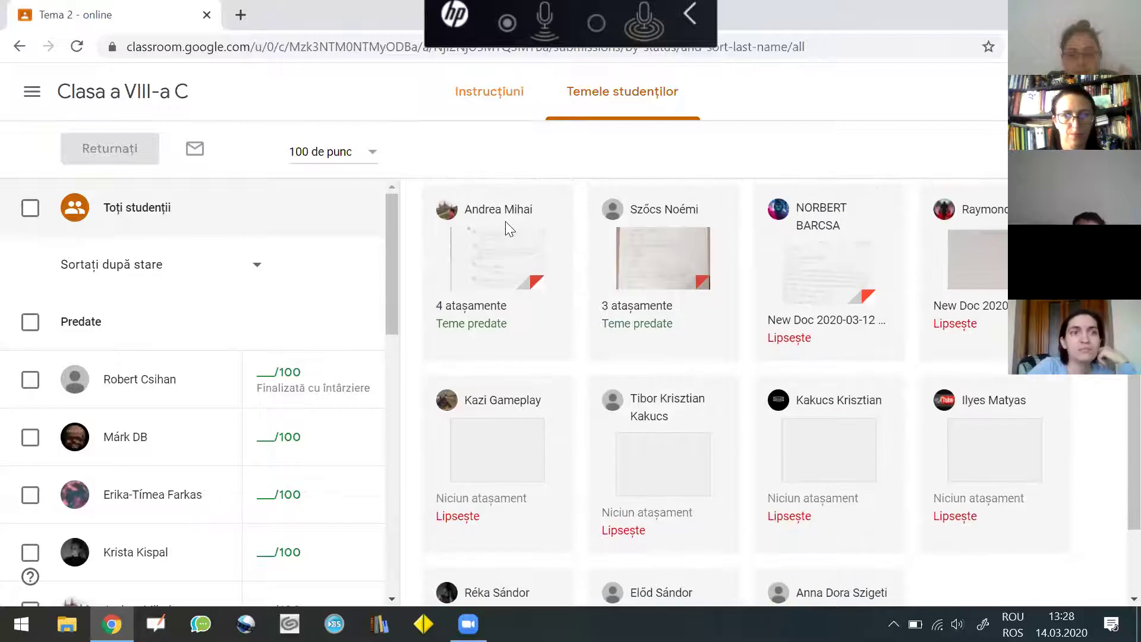
scroll(629, 375, "down", 2)
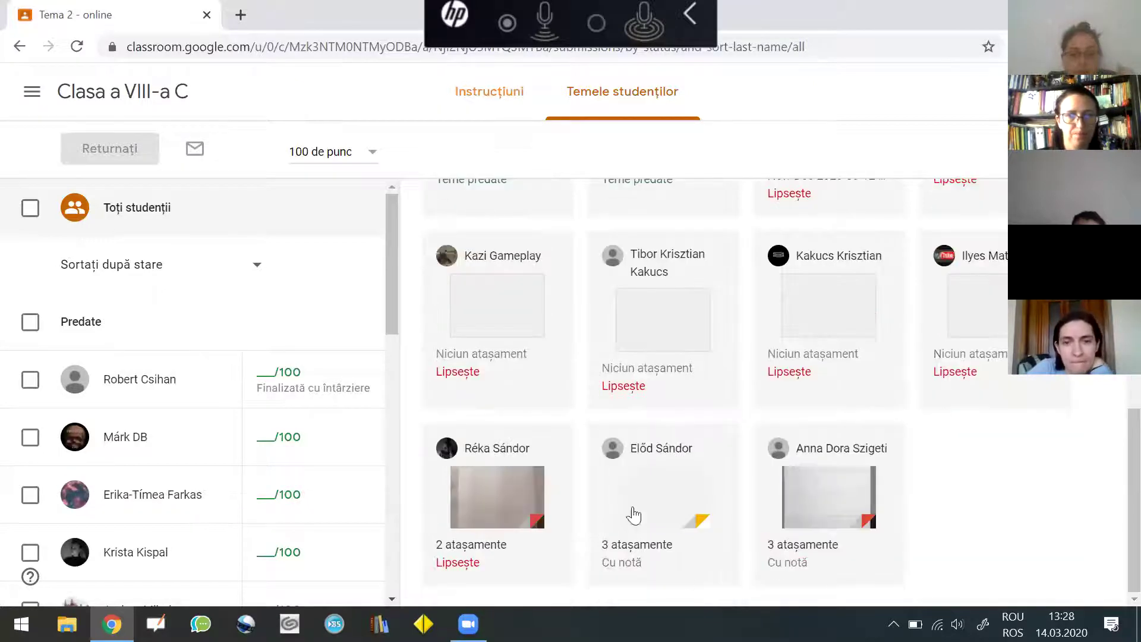
Back on the stream, preview Tema 2 - explicare.pdf in the Rezolvare Tema 2 post, then close it
left_click(20, 48)
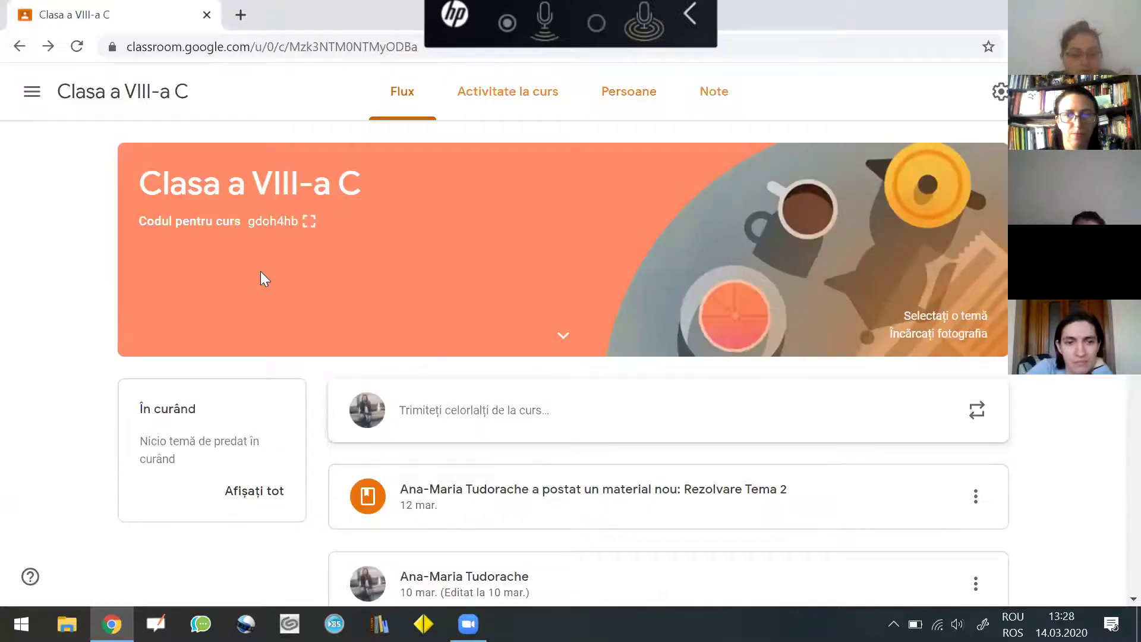
scroll(260, 272, "down", 1)
scroll(605, 315, "down", 1)
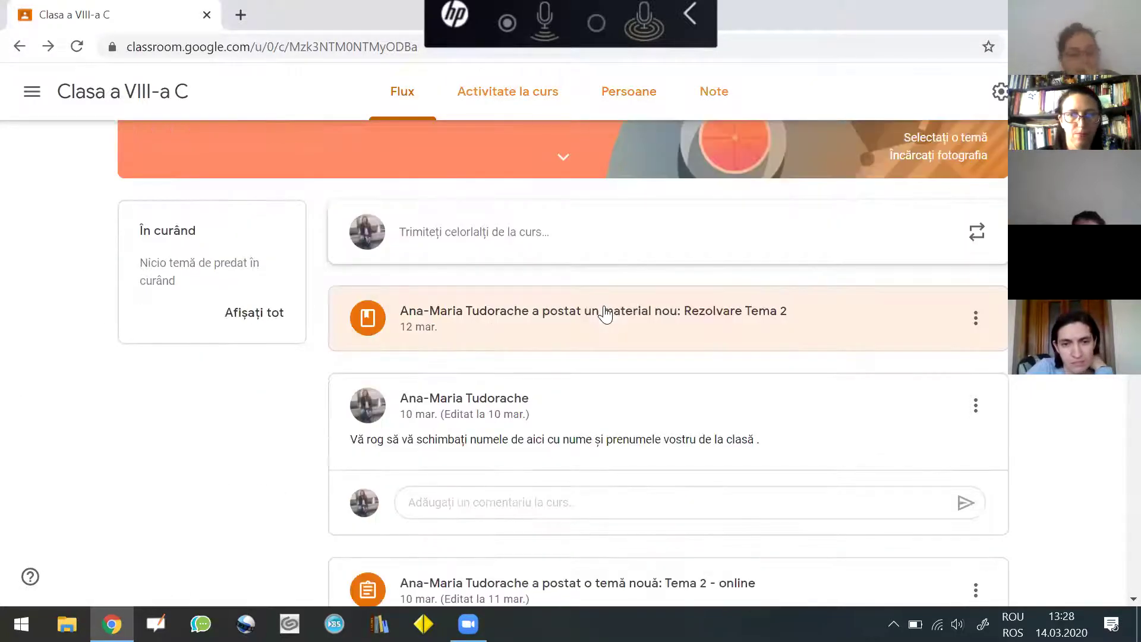
left_click(605, 315)
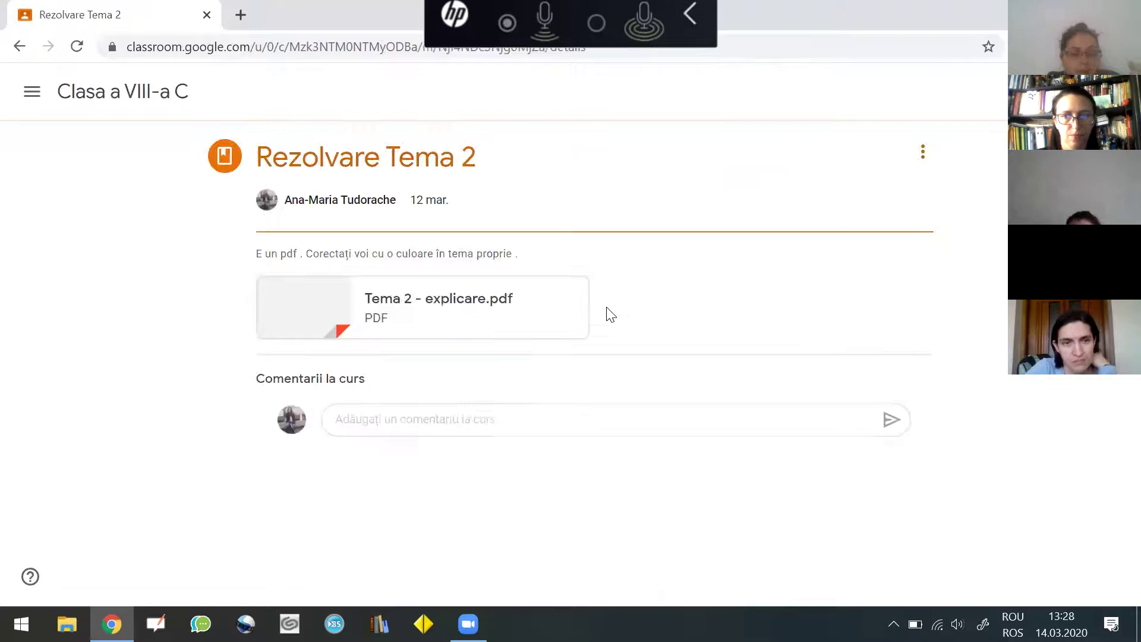
left_click(313, 304)
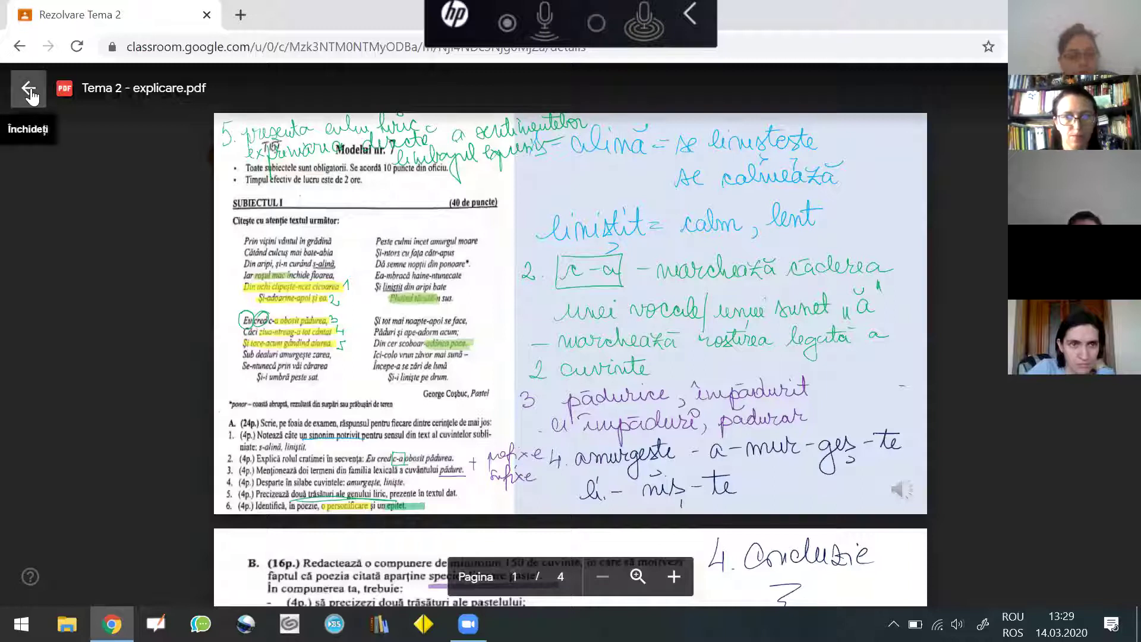
left_click(29, 89)
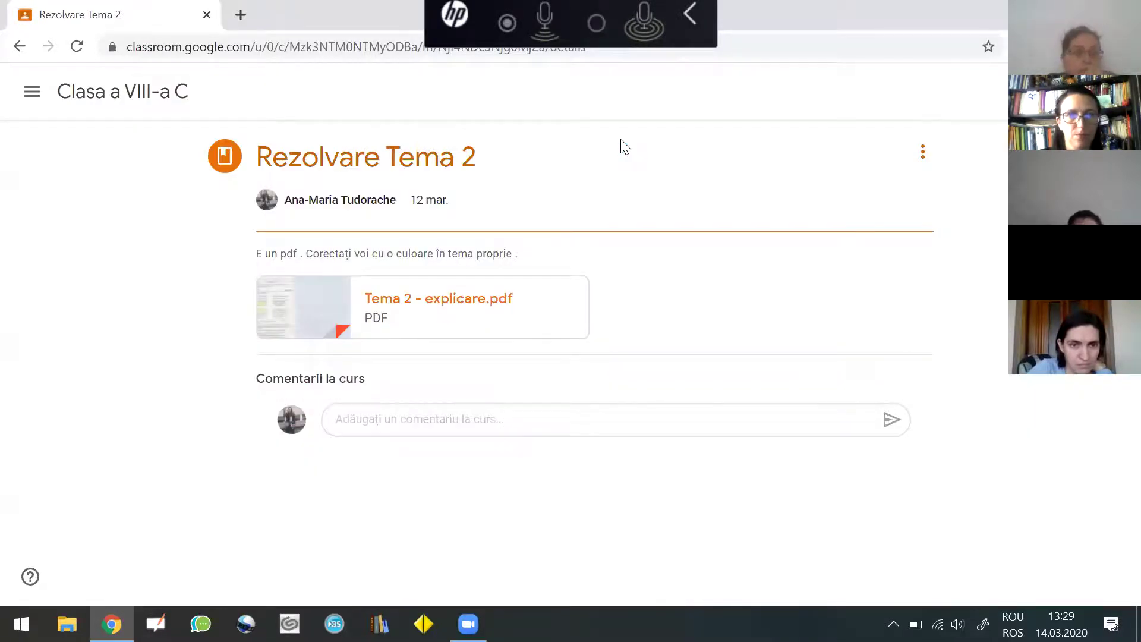
Switch to course 7 using the courses menu
left_click(38, 104)
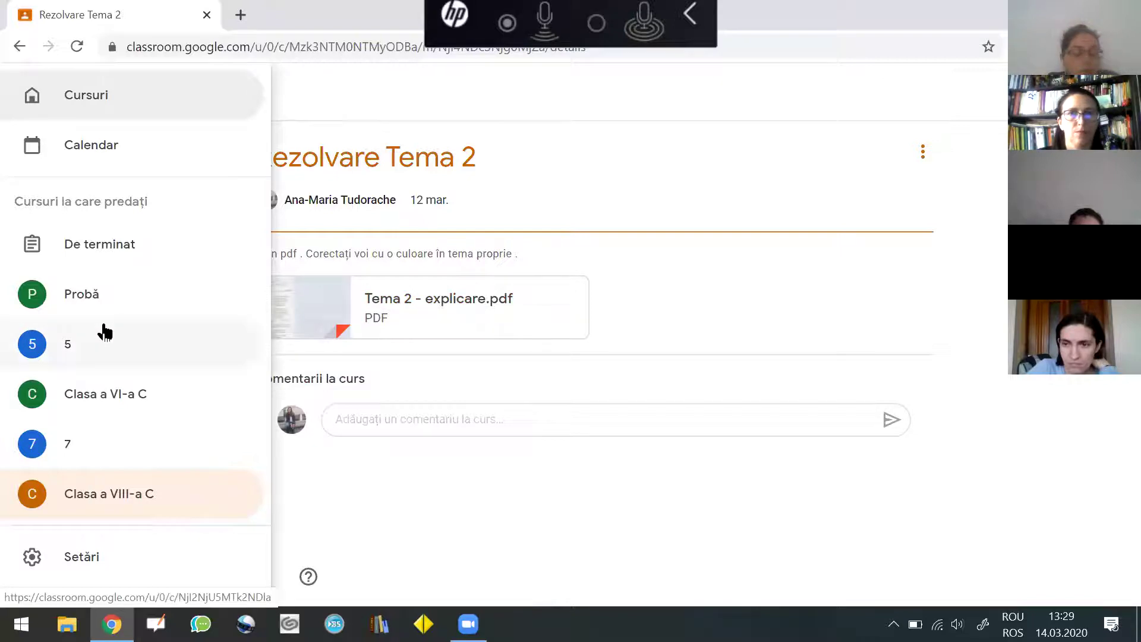
left_click(580, 157)
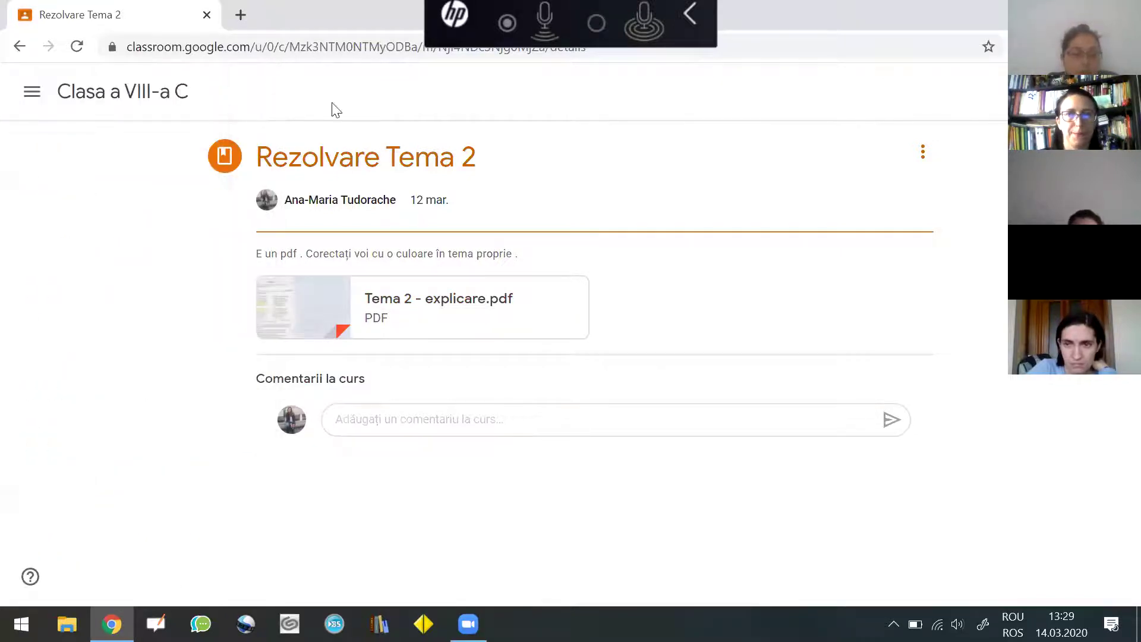
left_click(31, 92)
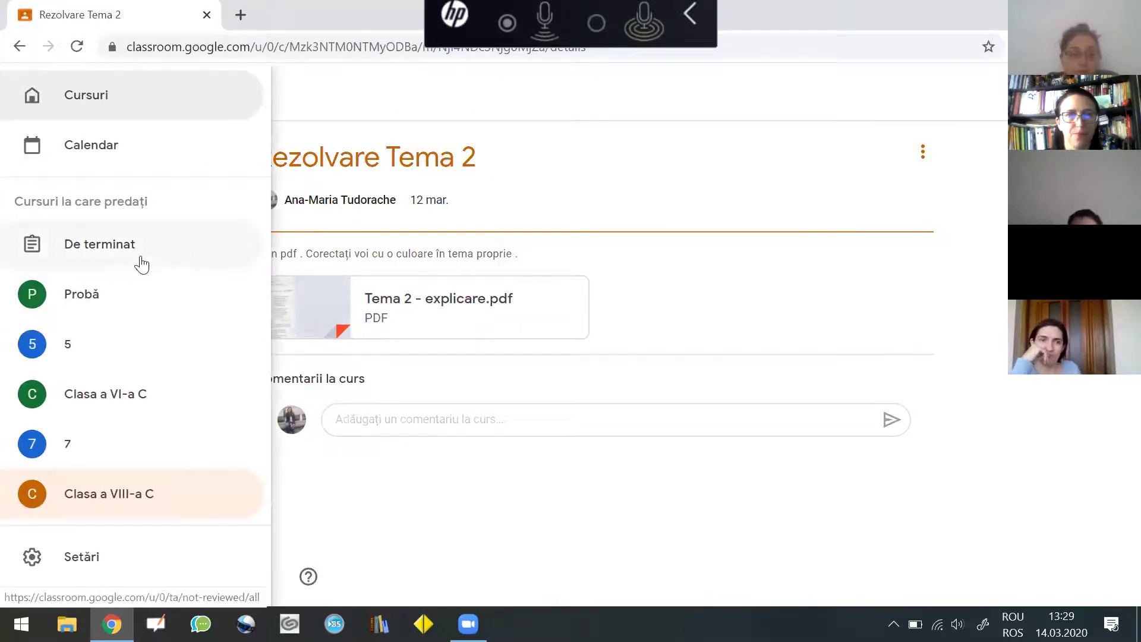
left_click(640, 158)
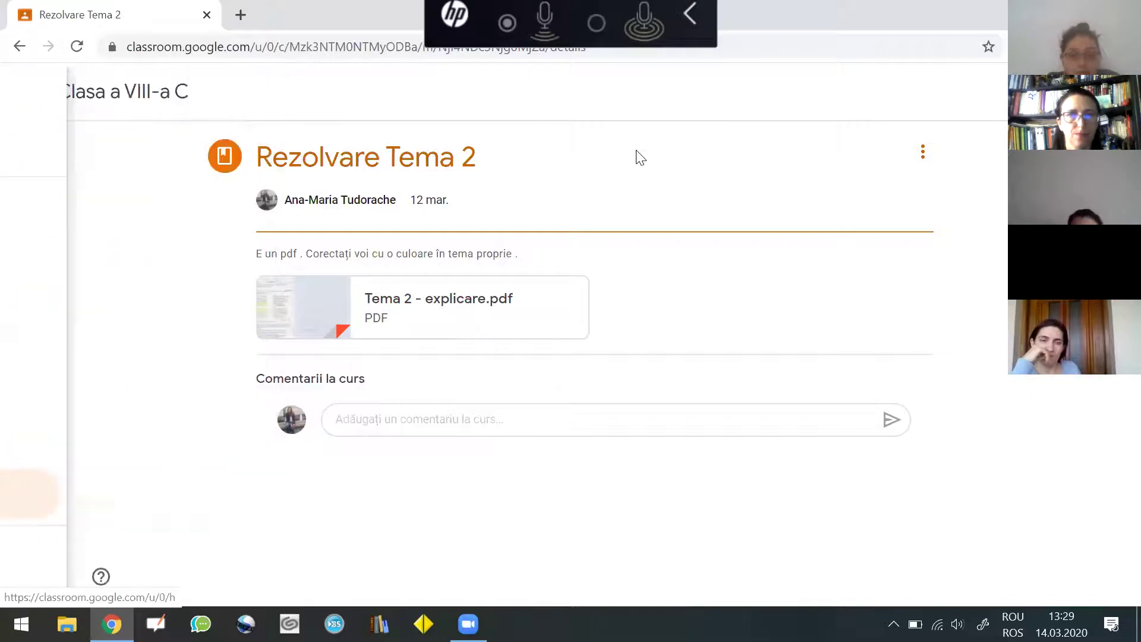
left_click(31, 92)
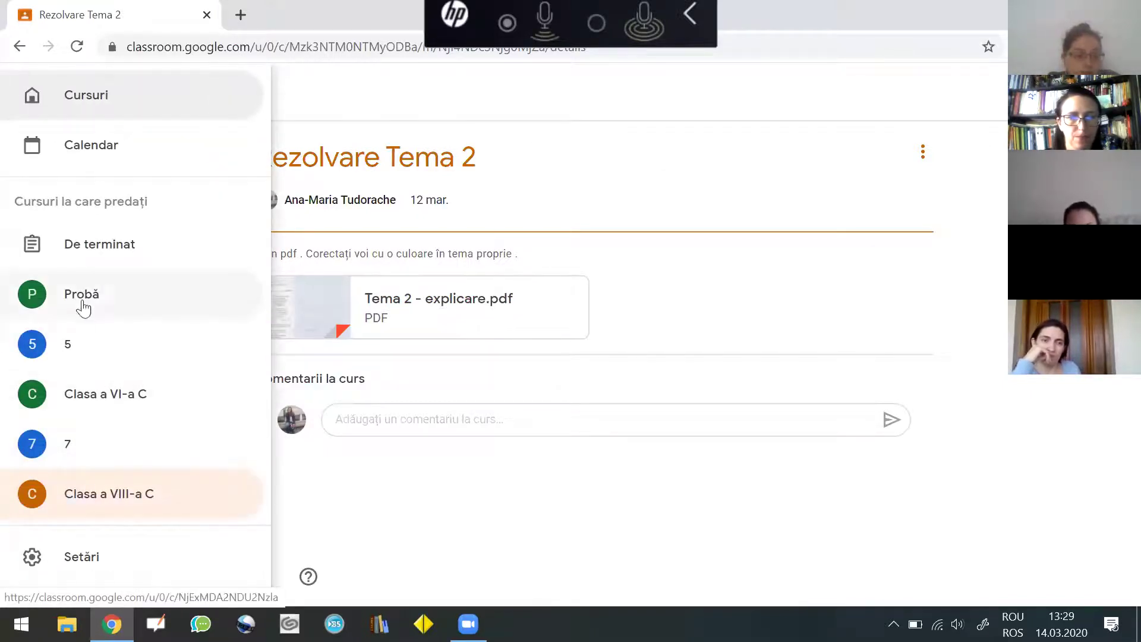
left_click(81, 447)
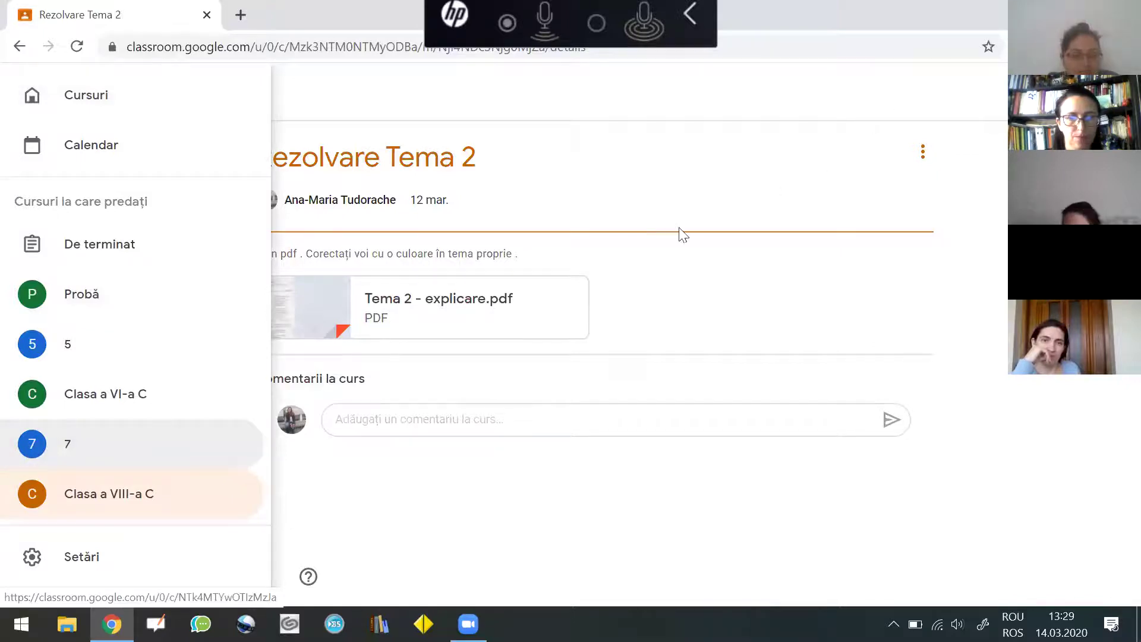
left_click(62, 450)
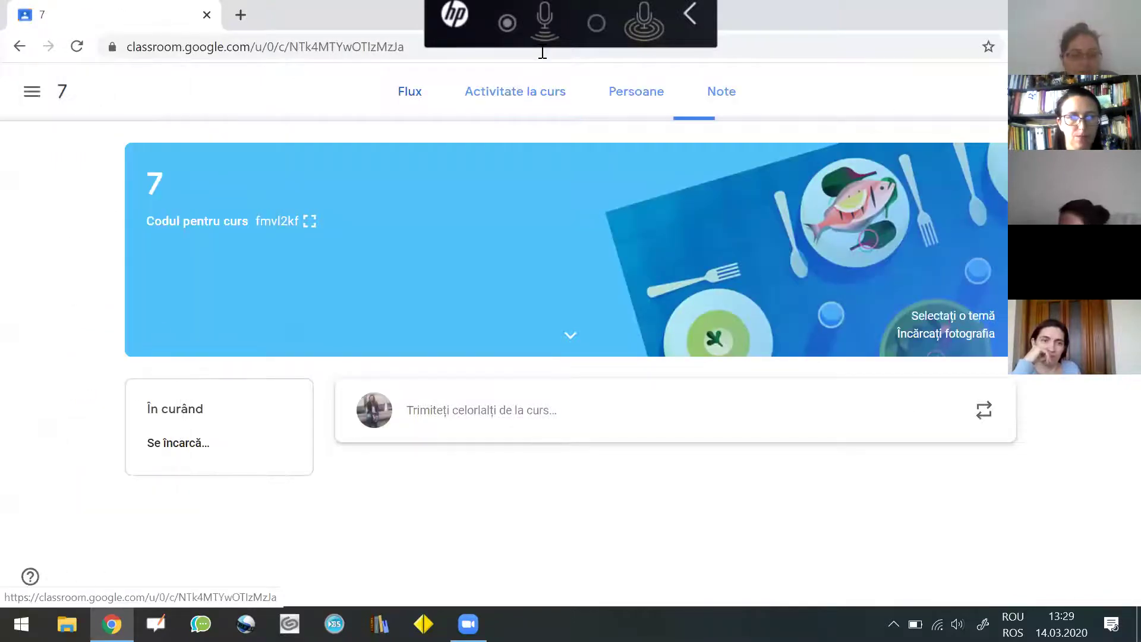
scroll(839, 137, "down", 1)
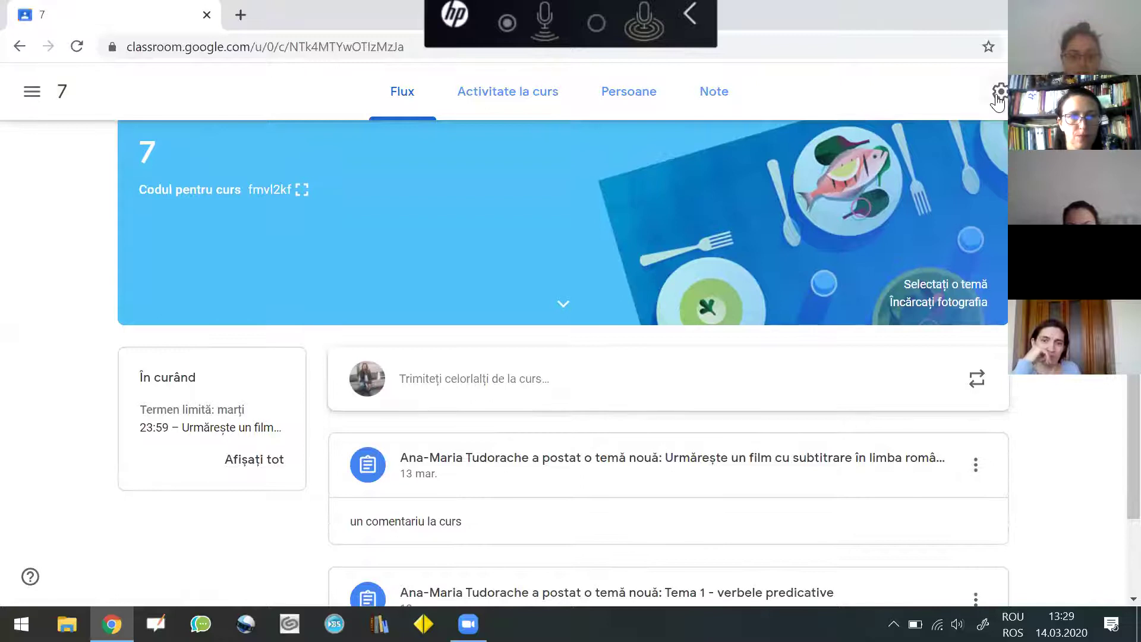
scroll(744, 120, "down", 2)
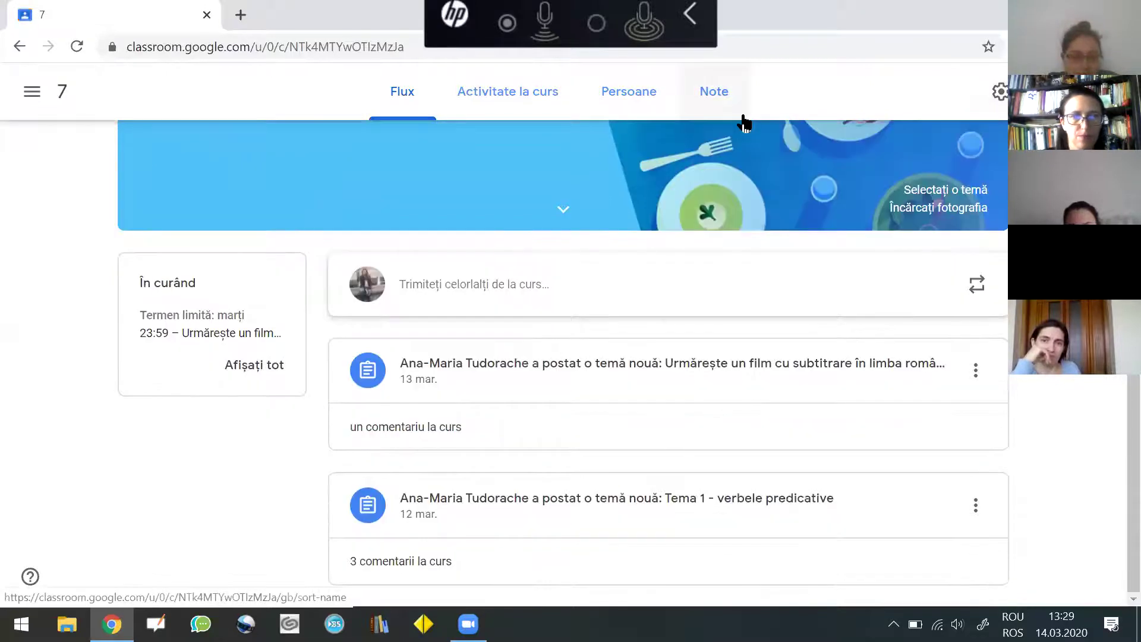
Review the student work for Tema 1 - verbele predicative, then return to the course 7 stream
left_click(703, 499)
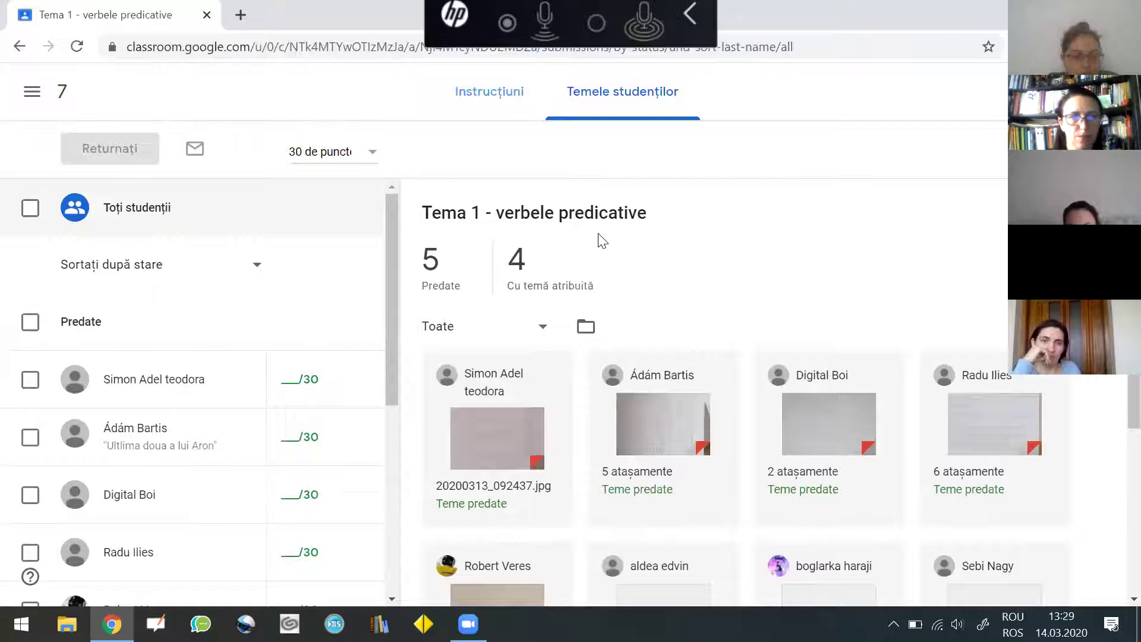
scroll(686, 226, "down", 5)
scroll(686, 226, "up", 5)
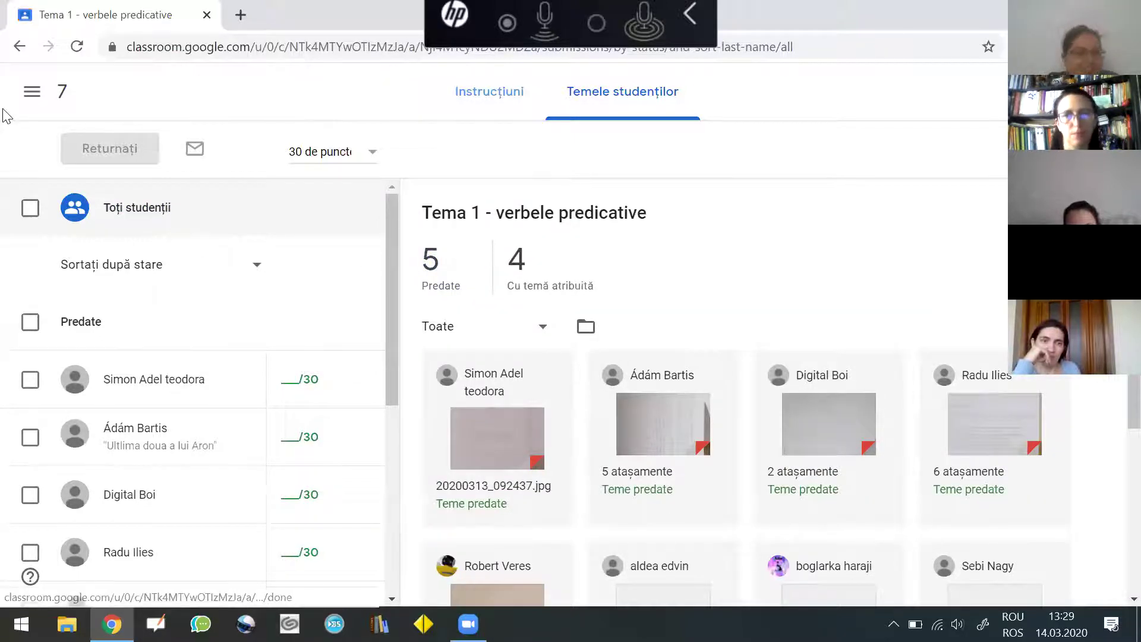
left_click(26, 59)
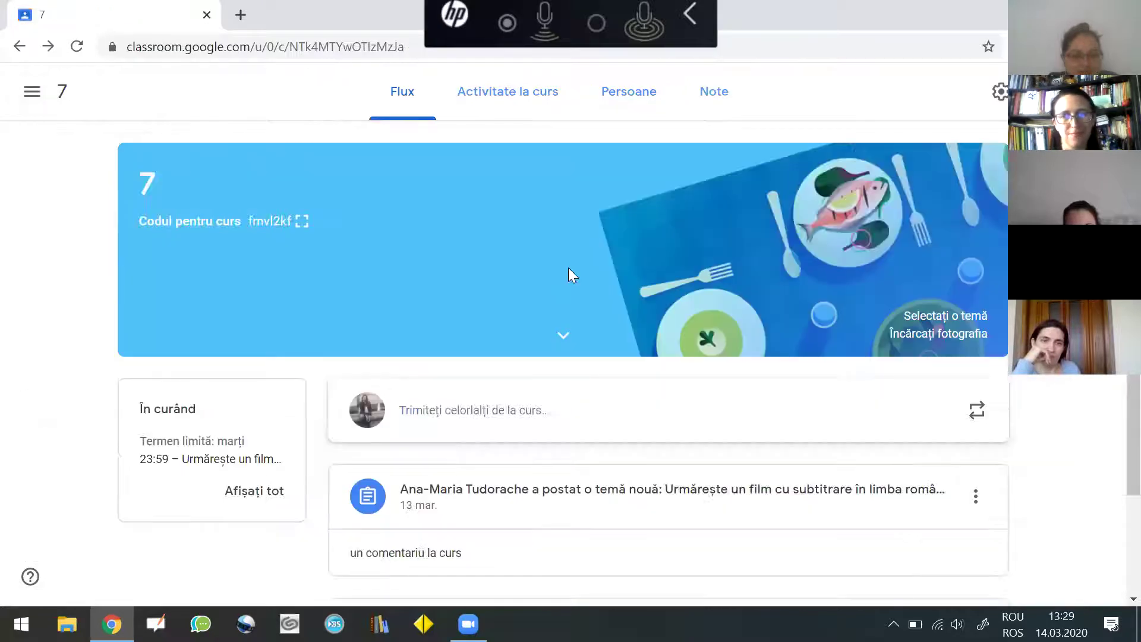
scroll(568, 267, "down", 2)
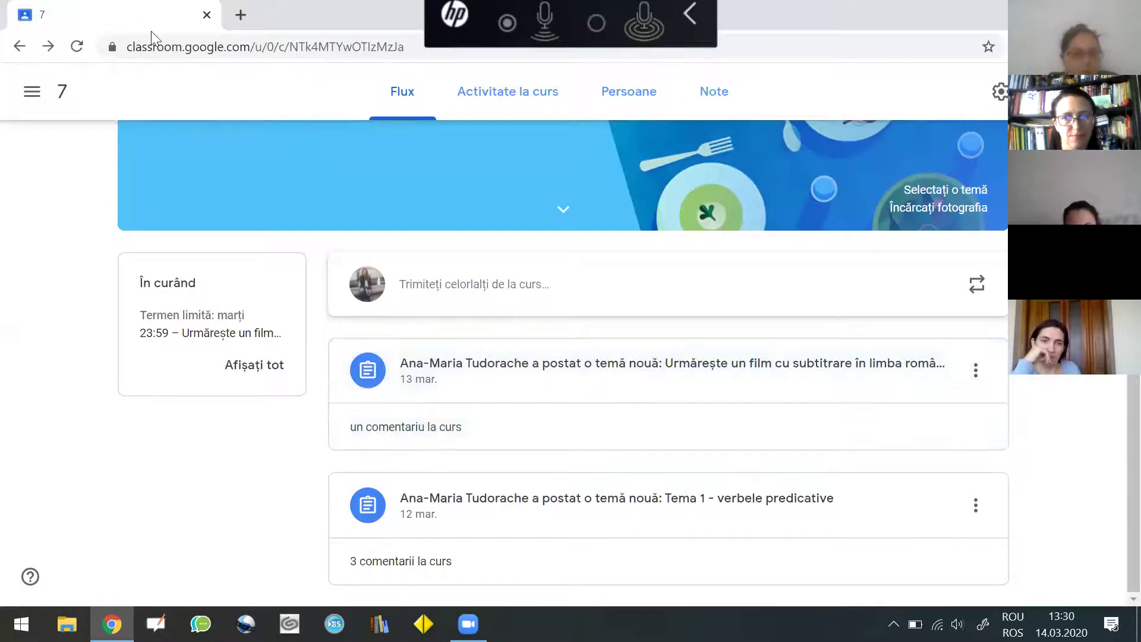
Go back to the Rezolvare Tema 2 material, then end sharing with Alt+S to show the Zoom gallery
left_click(20, 47)
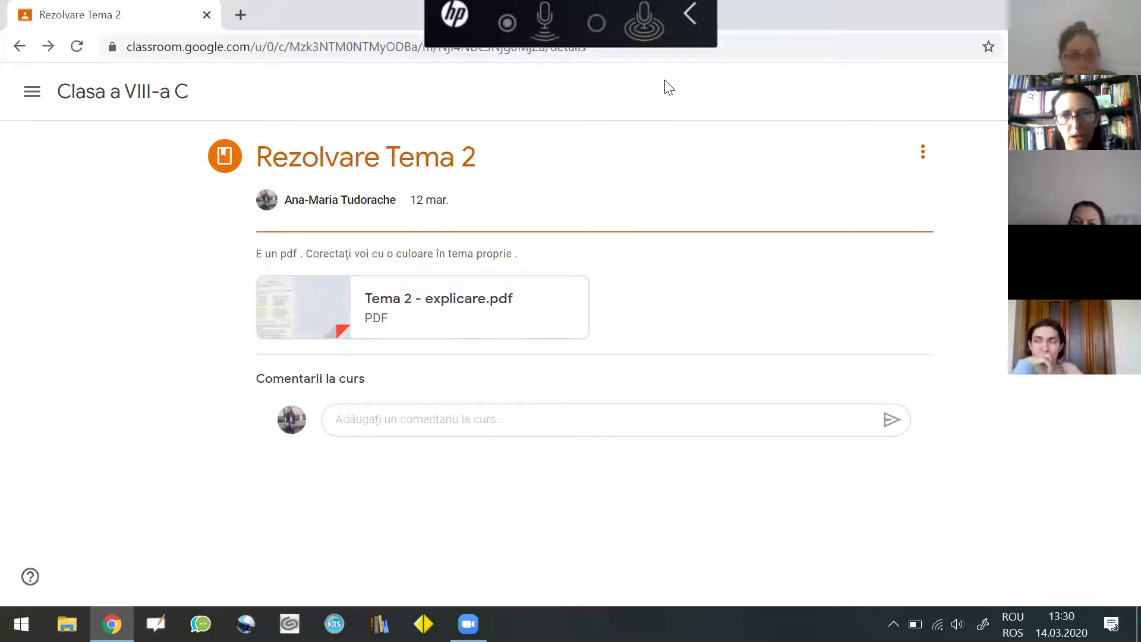
key("alt+s")
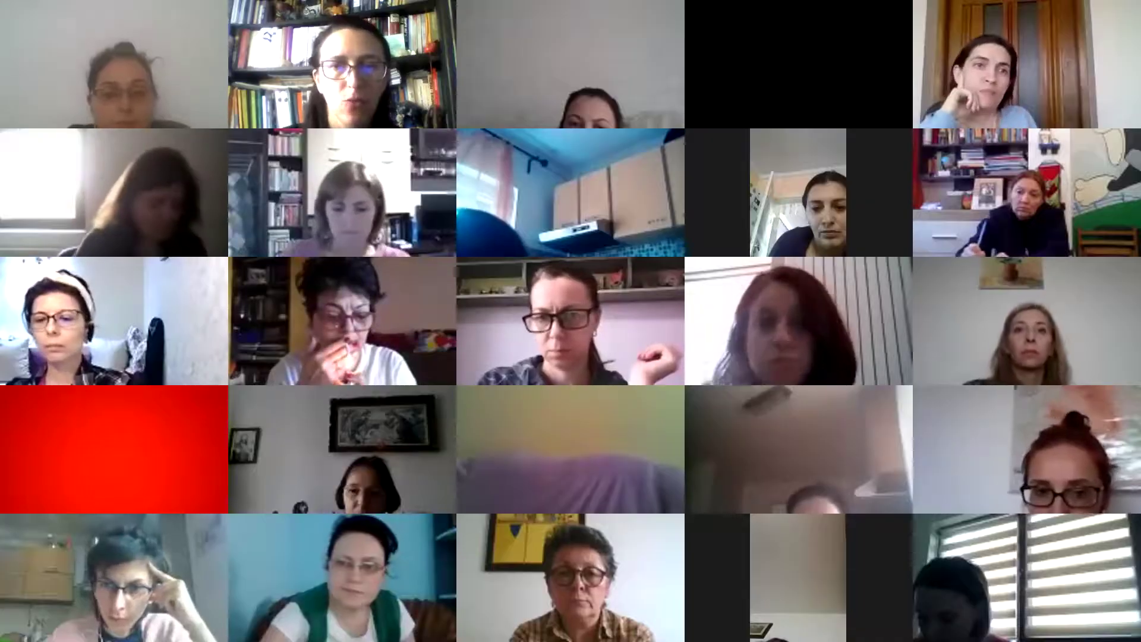